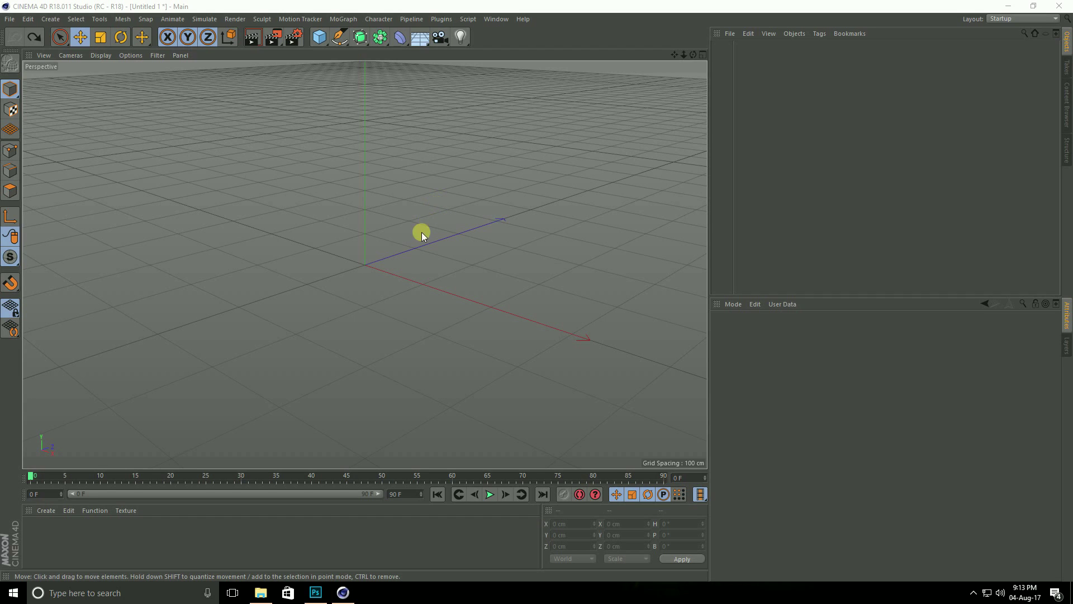
- Preview the sand, brick, stone and wood textures from the bump folder in Photos
{"action": "left_click", "coordinate": [261, 592]}
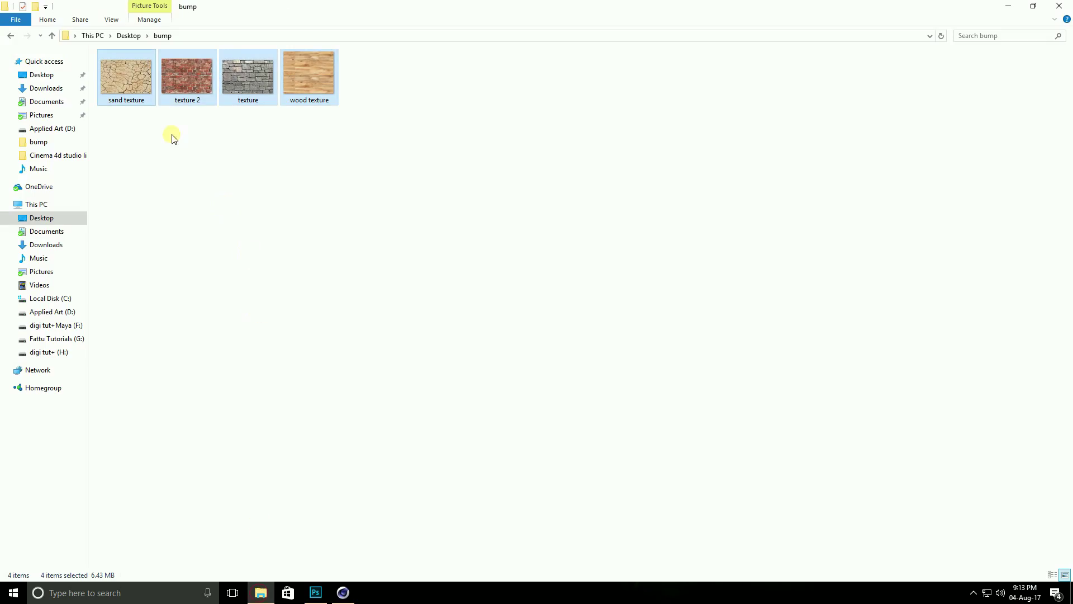
{"action": "left_click", "coordinate": [141, 84]}
{"action": "double_click", "coordinate": [141, 84]}
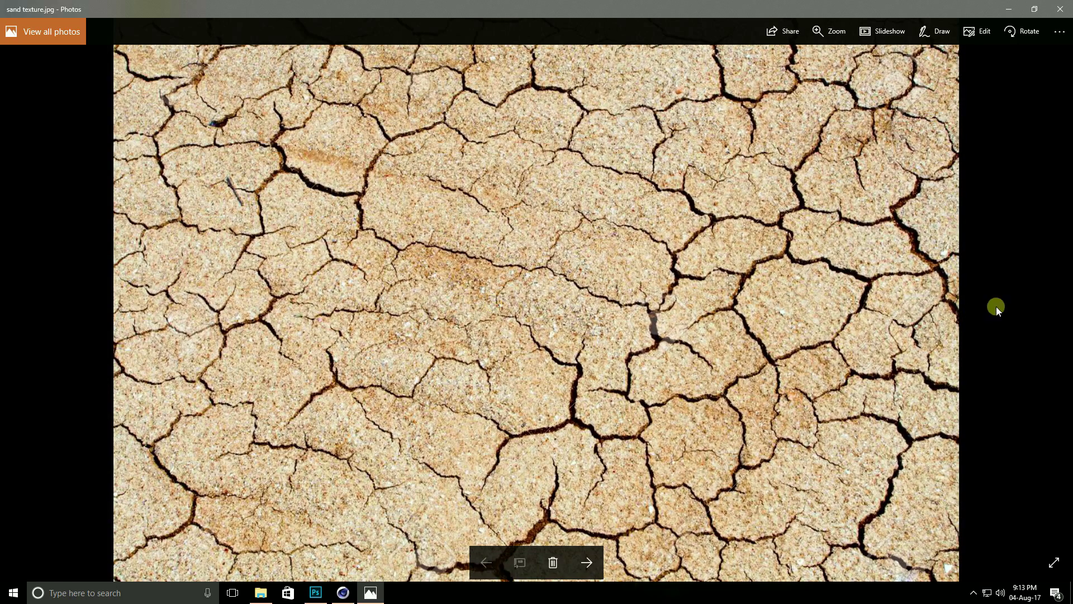
{"action": "left_click", "coordinate": [584, 562]}
{"action": "left_click", "coordinate": [585, 561]}
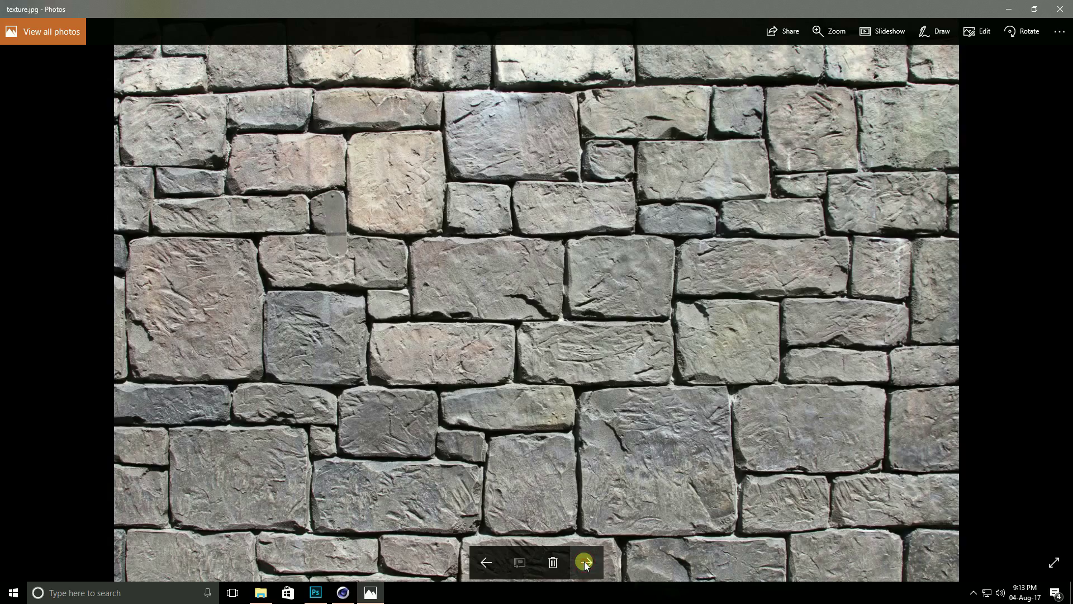
{"action": "left_click", "coordinate": [585, 561]}
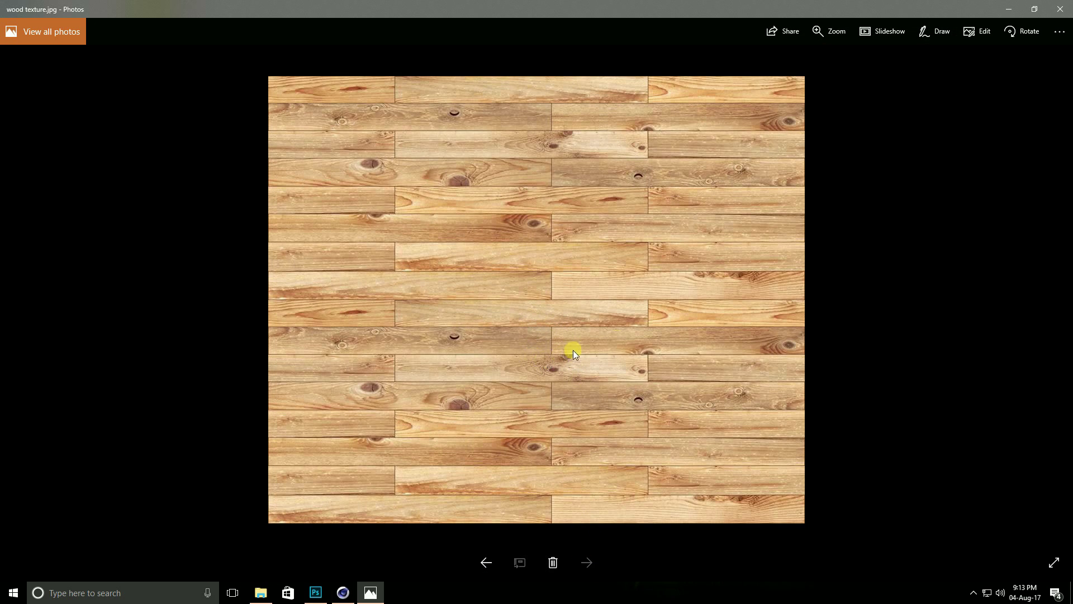
- Close the preview and marquee-select all four texture files
{"action": "left_click", "coordinate": [1061, 9]}
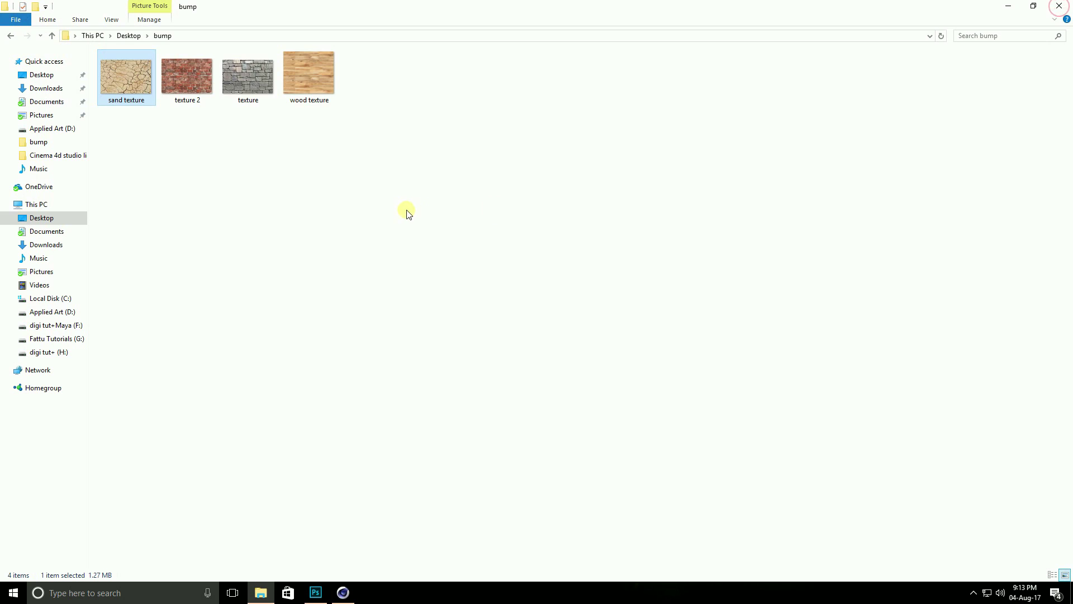
{"action": "left_click", "coordinate": [408, 196]}
{"action": "left_click_drag", "start_coordinate": [408, 194], "coordinate": [111, 79]}
- Drop the four textures into Photoshop as separate documents and show sand texture.jpg
{"action": "mouse_move", "coordinate": [308, 141]}
{"action": "left_mouse_down"}
{"action": "mouse_move", "coordinate": [208, 86]}
{"action": "mouse_move", "coordinate": [133, 70]}
{"action": "mouse_move", "coordinate": [290, 472]}
{"action": "mouse_move", "coordinate": [315, 589]}
{"action": "mouse_move", "coordinate": [312, 128]}
{"action": "left_mouse_up"}
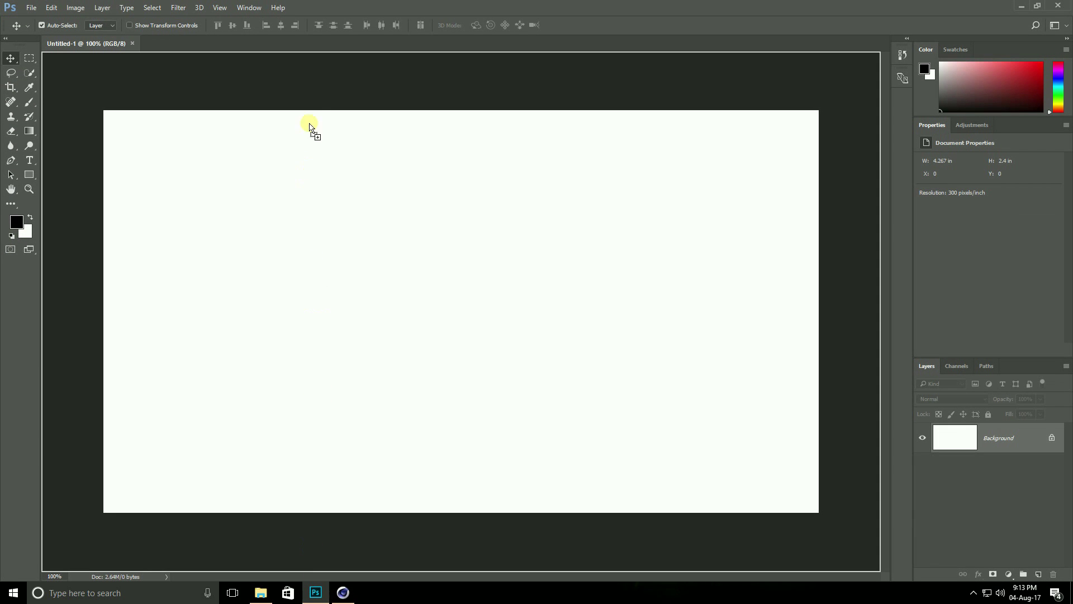
{"action": "left_click_drag", "start_coordinate": [298, 39], "coordinate": [299, 39]}
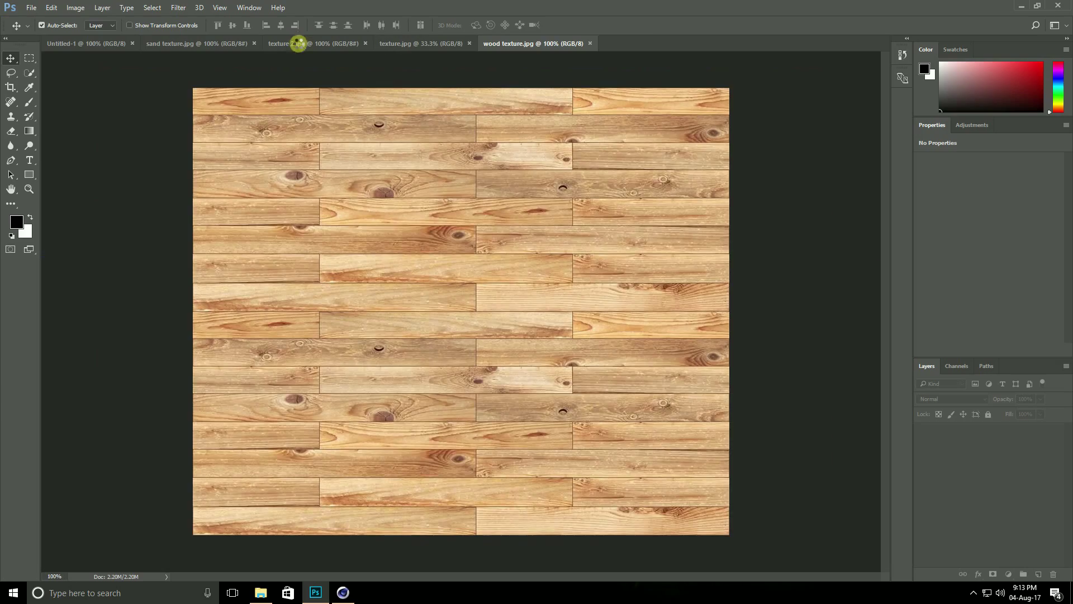
{"action": "left_click", "coordinate": [158, 46]}
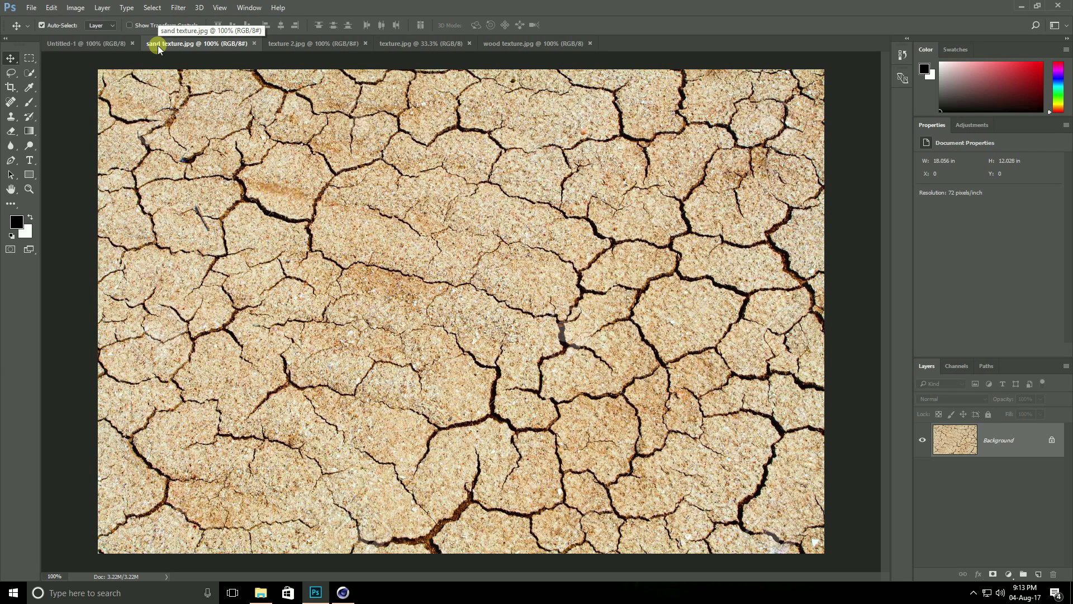
- Convert the sand texture to grayscale with Contrast 100 and Brightness 100
{"action": "left_click", "coordinate": [73, 9]}
{"action": "left_click", "coordinate": [79, 22]}
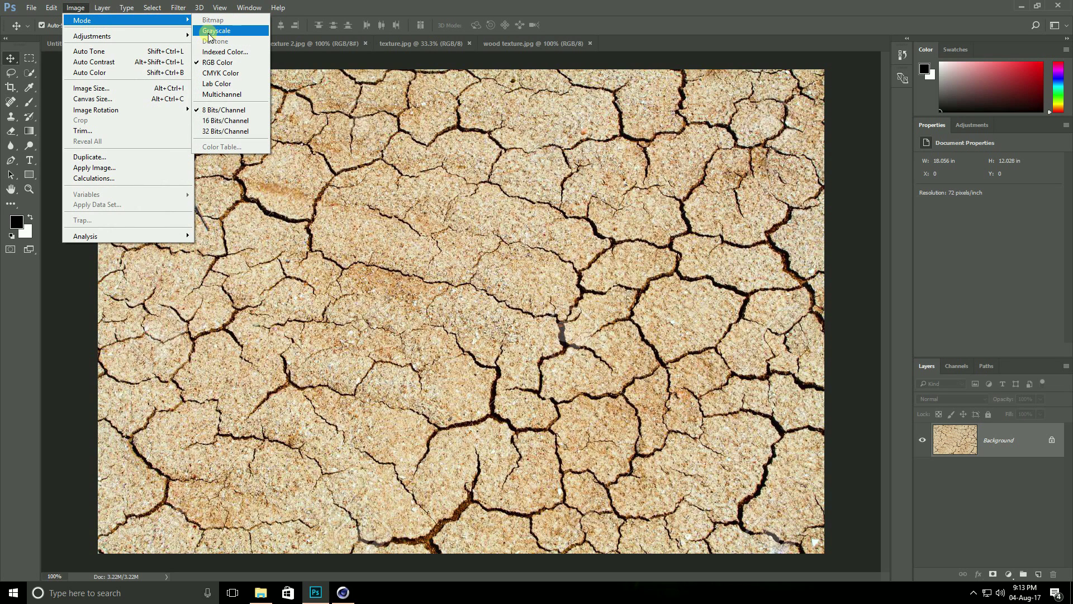
{"action": "left_click", "coordinate": [239, 34]}
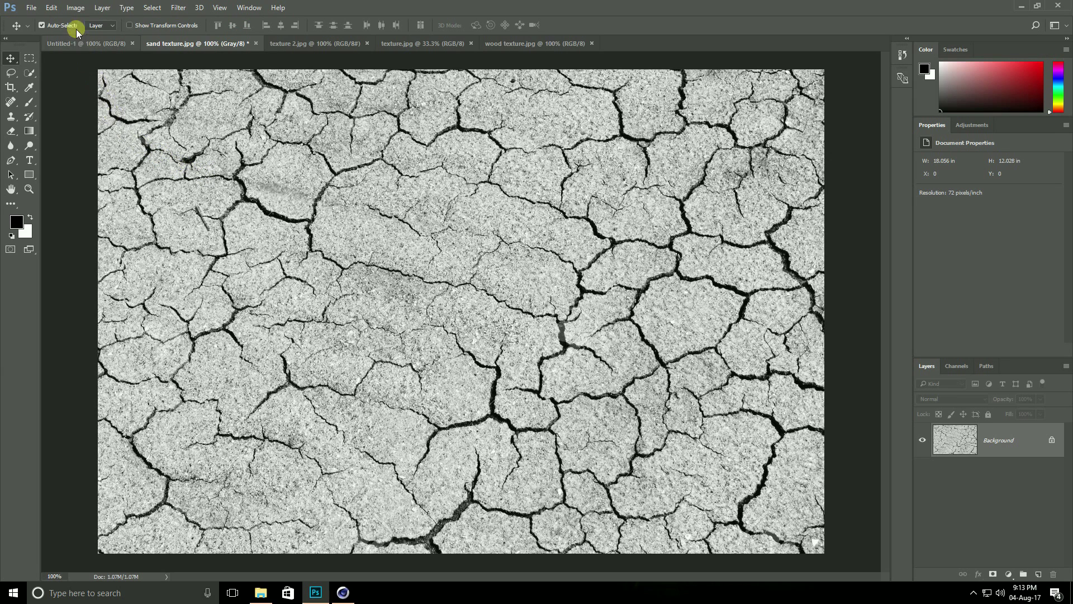
{"action": "left_click", "coordinate": [76, 7]}
{"action": "mouse_move", "coordinate": [92, 36]}
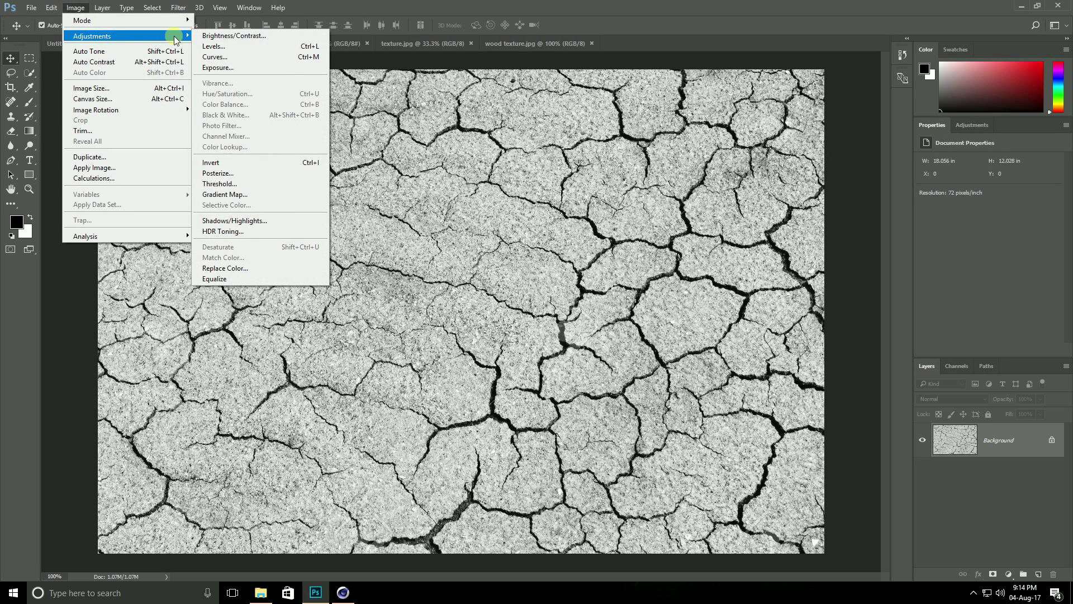
{"action": "left_click", "coordinate": [262, 36]}
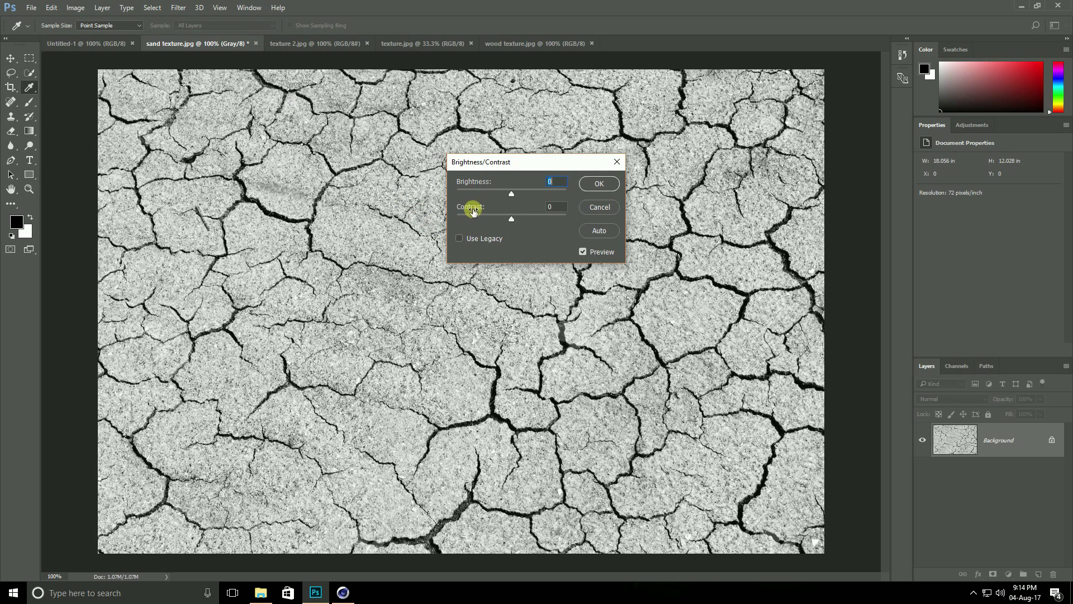
{"action": "left_click_drag", "start_coordinate": [513, 219], "coordinate": [566, 219]}
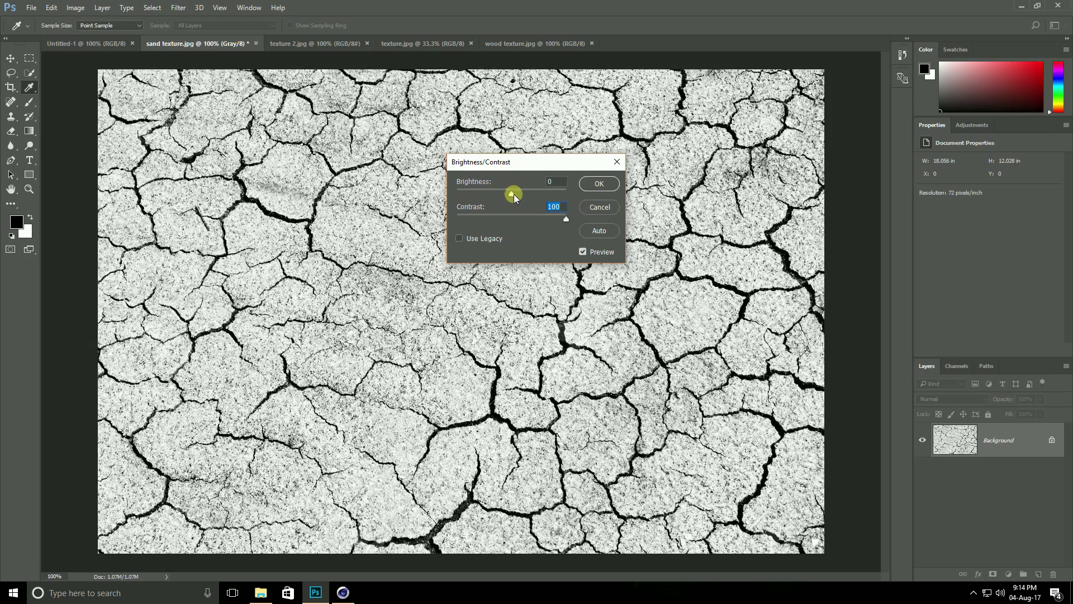
{"action": "left_click_drag", "start_coordinate": [512, 194], "coordinate": [548, 194]}
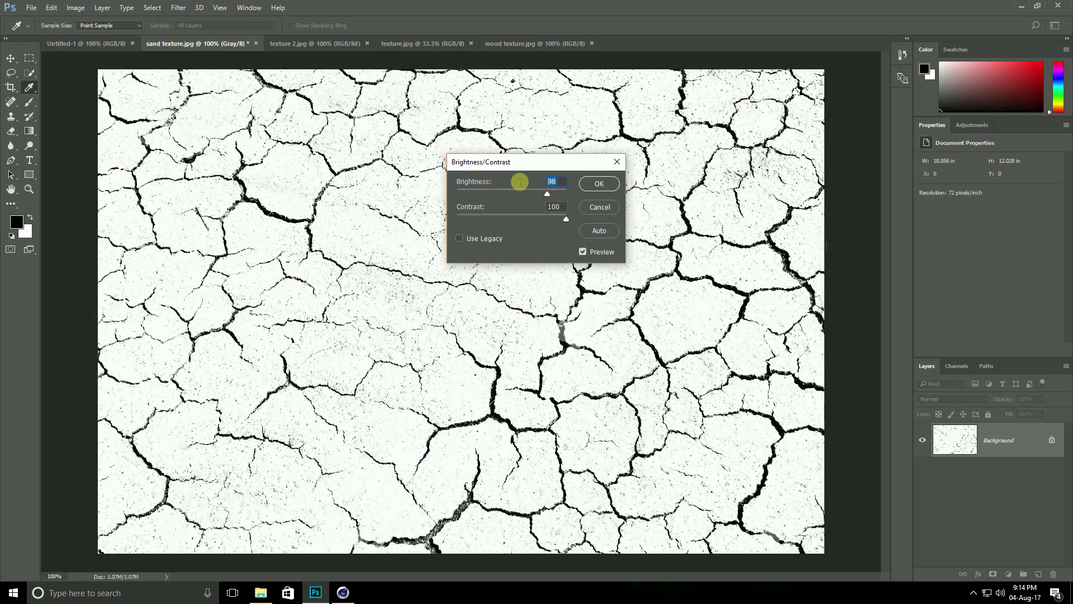
{"action": "type", "text": "100"}
{"action": "left_click", "coordinate": [599, 184]}
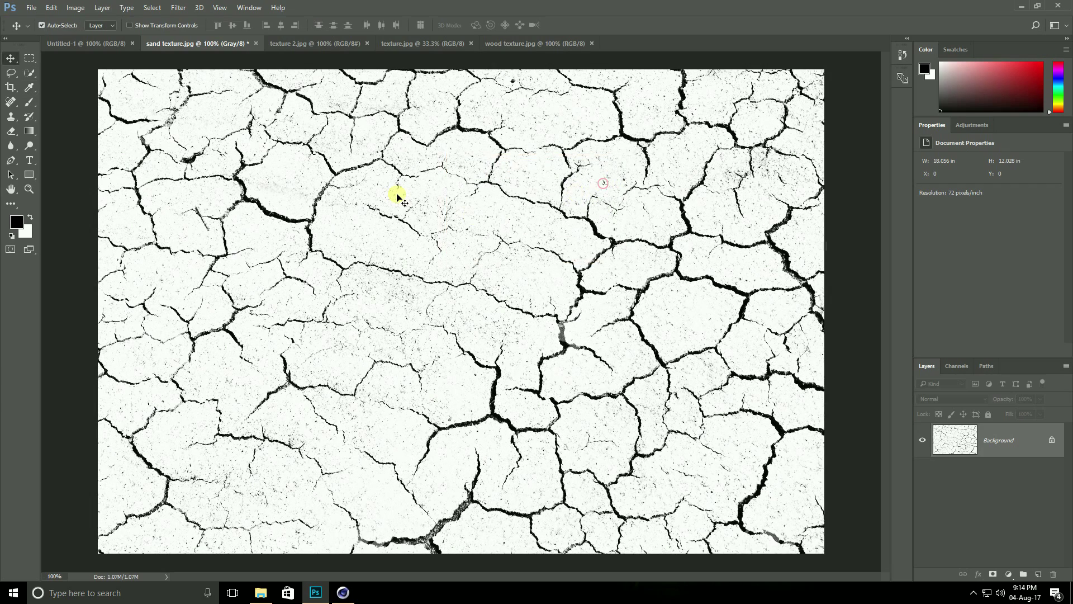
{"action": "key", "text": "v"}
- Save it as the JPEG 'sand texture bump.jpg' and switch to the brick texture
{"action": "left_click", "coordinate": [31, 7]}
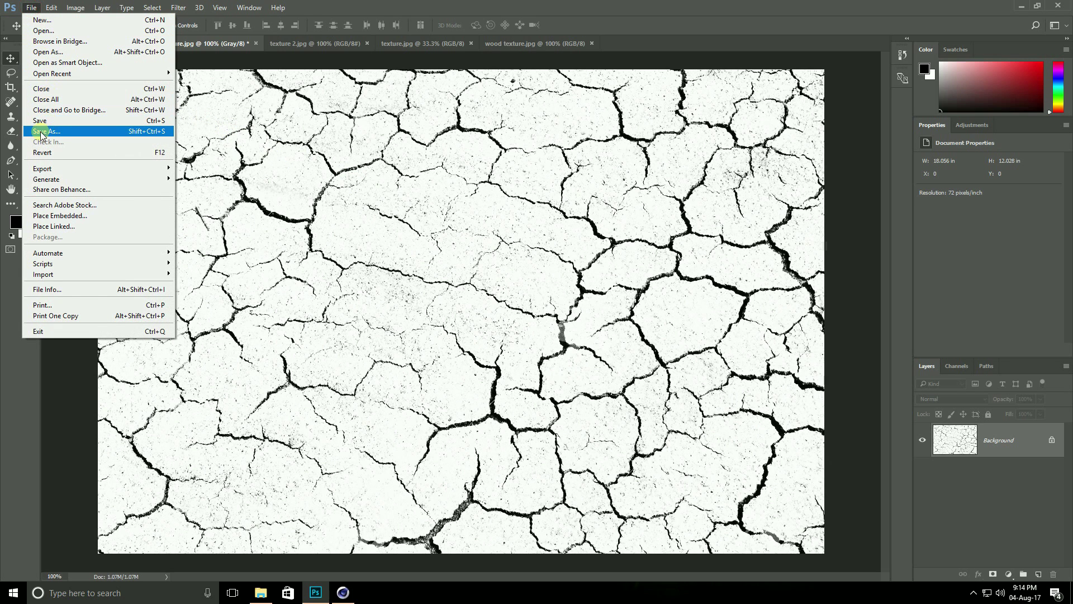
{"action": "left_click", "coordinate": [61, 131]}
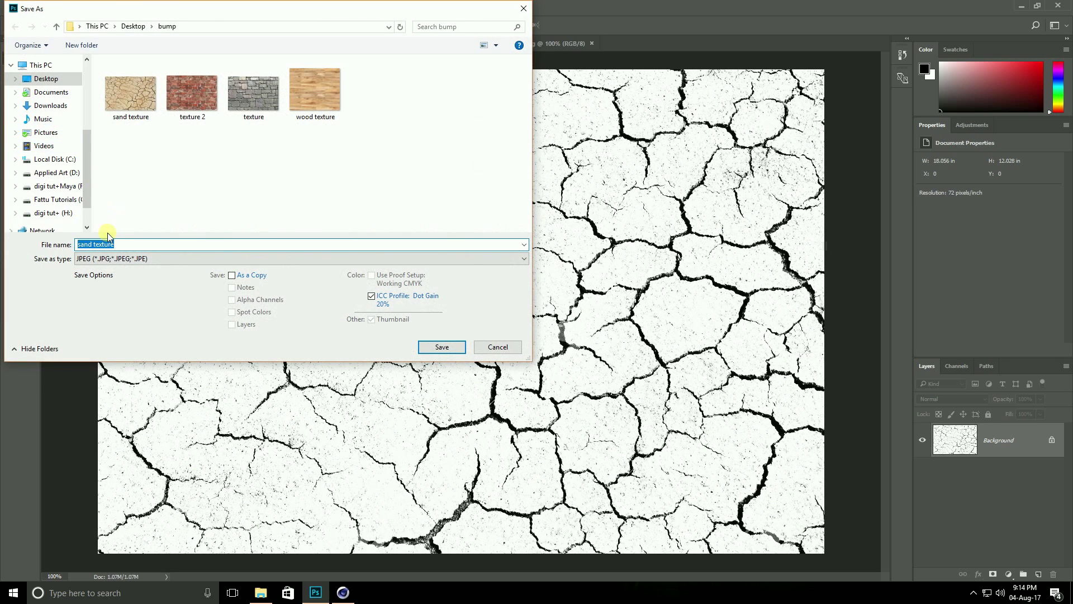
{"action": "left_click", "coordinate": [134, 245]}
{"action": "left_click", "coordinate": [134, 244]}
{"action": "left_click", "coordinate": [441, 346]}
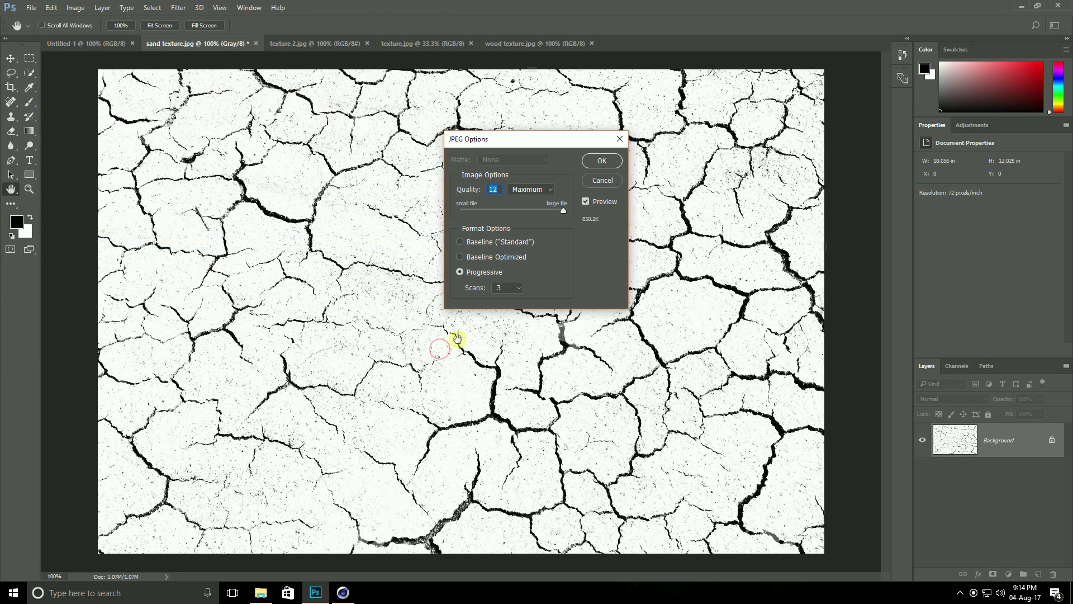
{"action": "left_click", "coordinate": [600, 162]}
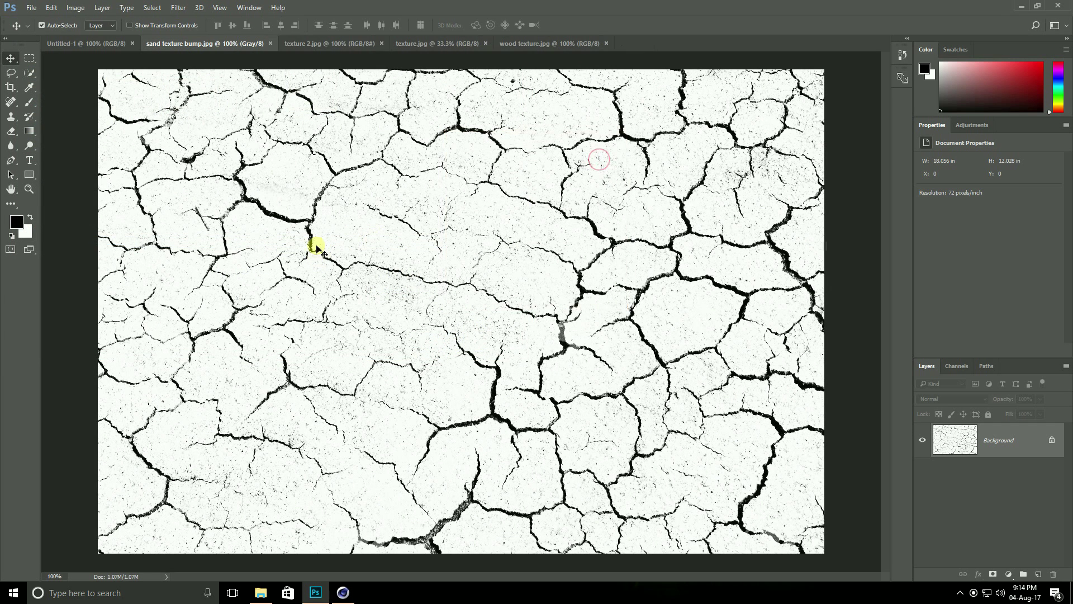
{"action": "left_click", "coordinate": [313, 44]}
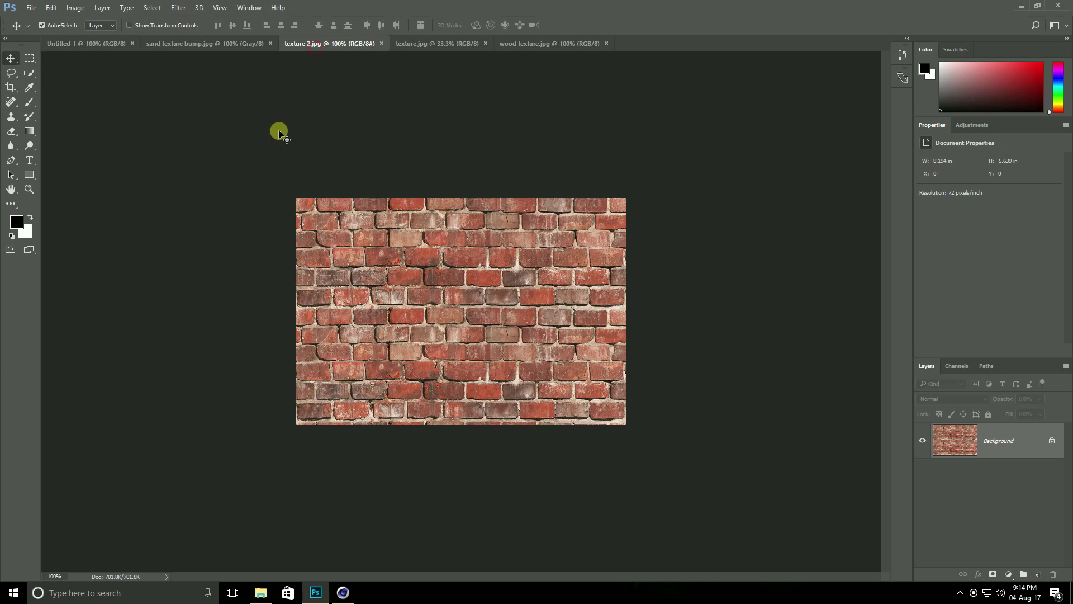
- Convert the brick texture to grayscale with Contrast 100 and Brightness 100
{"action": "left_click", "coordinate": [75, 7]}
{"action": "mouse_move", "coordinate": [79, 21]}
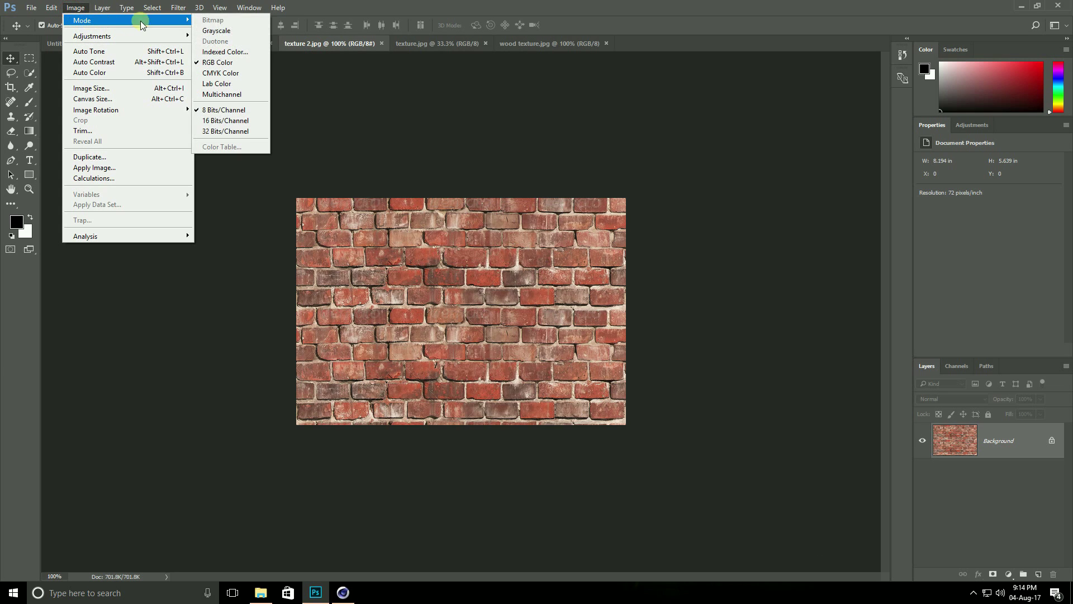
{"action": "left_click", "coordinate": [235, 34]}
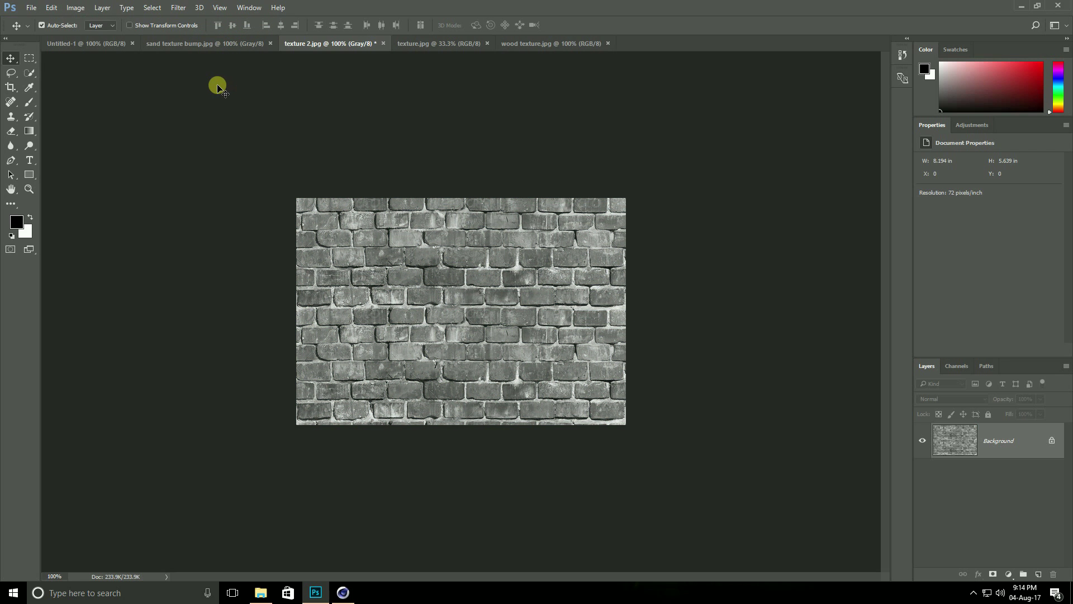
{"action": "left_click", "coordinate": [75, 8]}
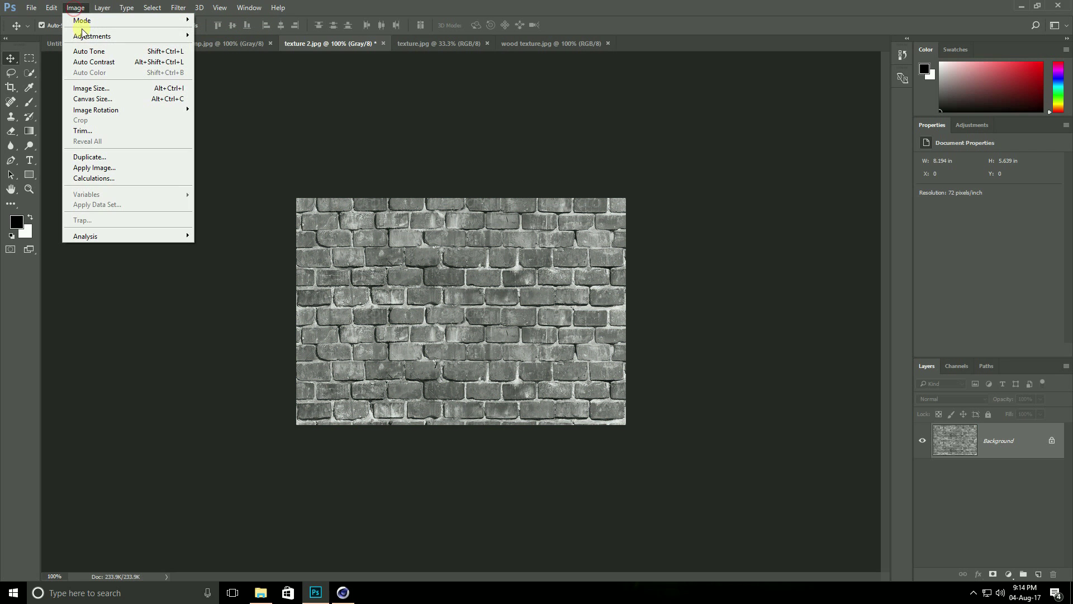
{"action": "mouse_move", "coordinate": [84, 37]}
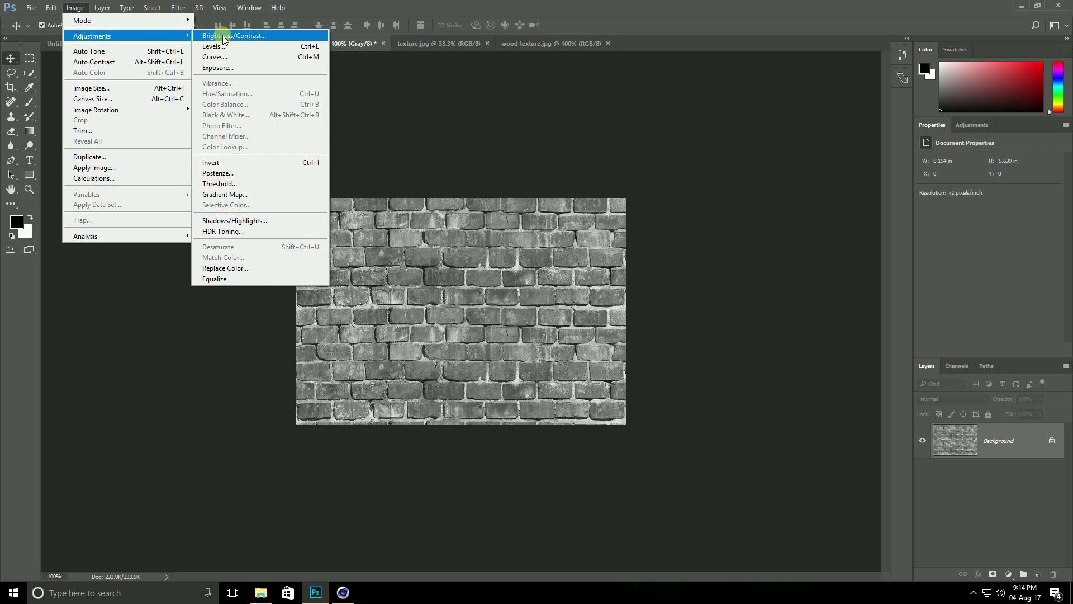
{"action": "left_click", "coordinate": [272, 37]}
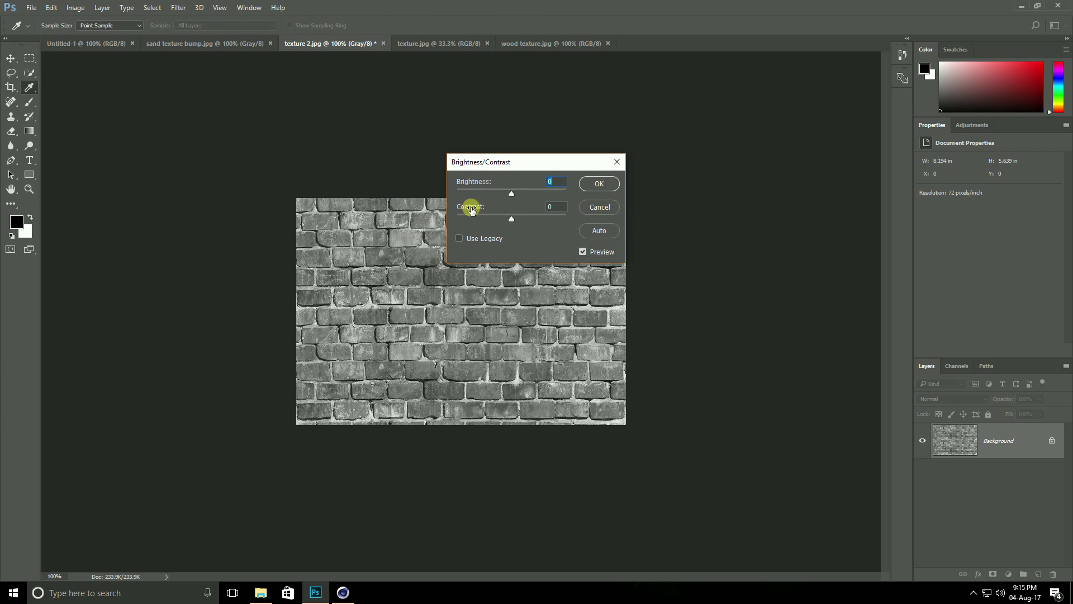
{"action": "left_click_drag", "start_coordinate": [516, 219], "coordinate": [578, 216]}
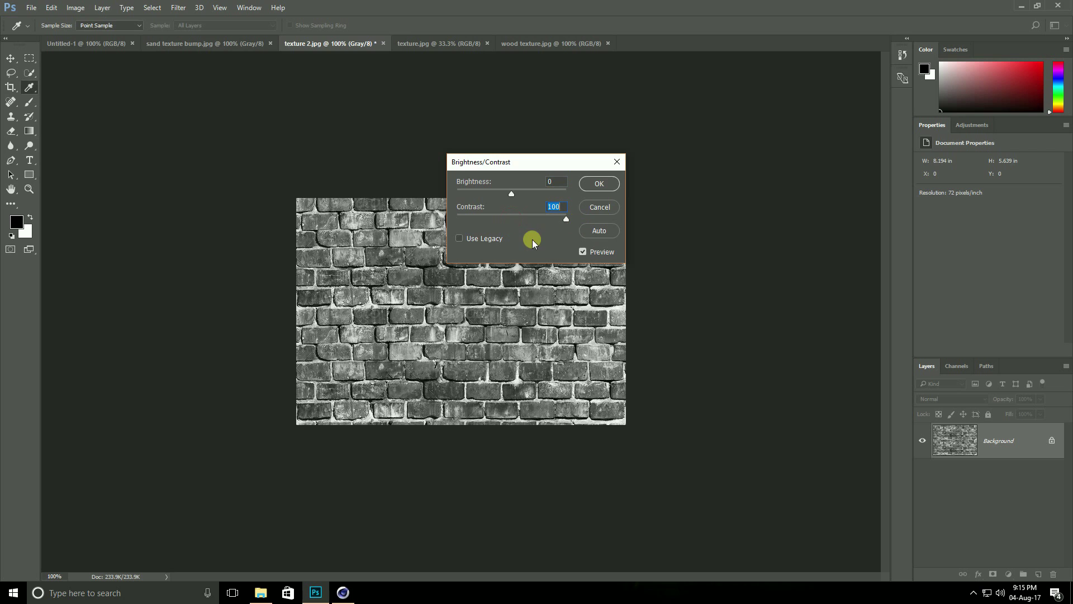
{"action": "left_click", "coordinate": [546, 183]}
{"action": "type", "text": "100"}
{"action": "key", "text": "Return"}
{"action": "key", "text": "v"}
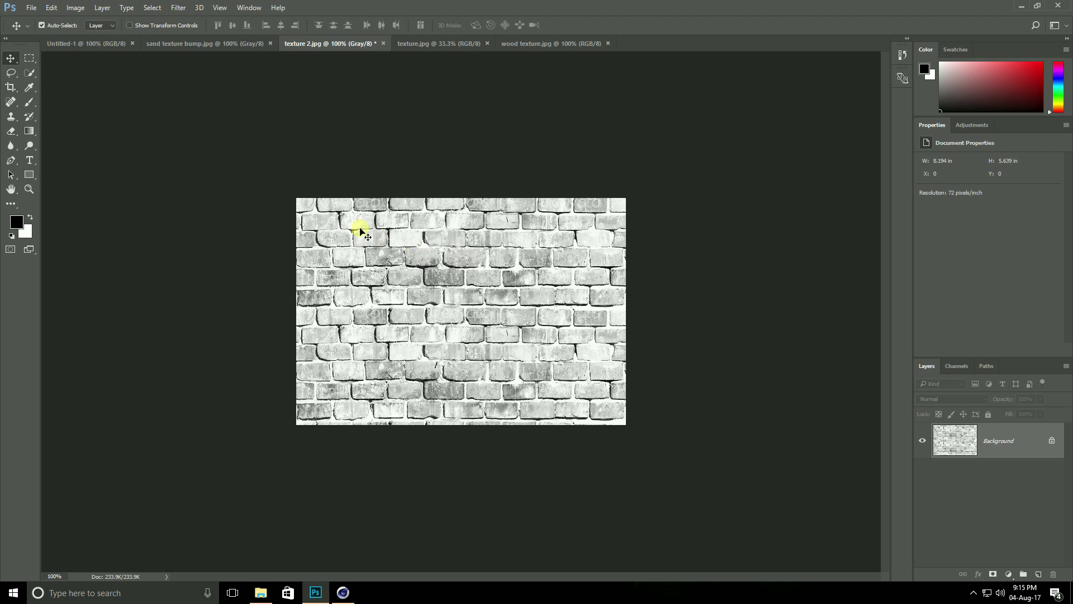
- Save it as the JPEG 'texture 2 bump' and switch to the stone texture
{"action": "left_click", "coordinate": [28, 8]}
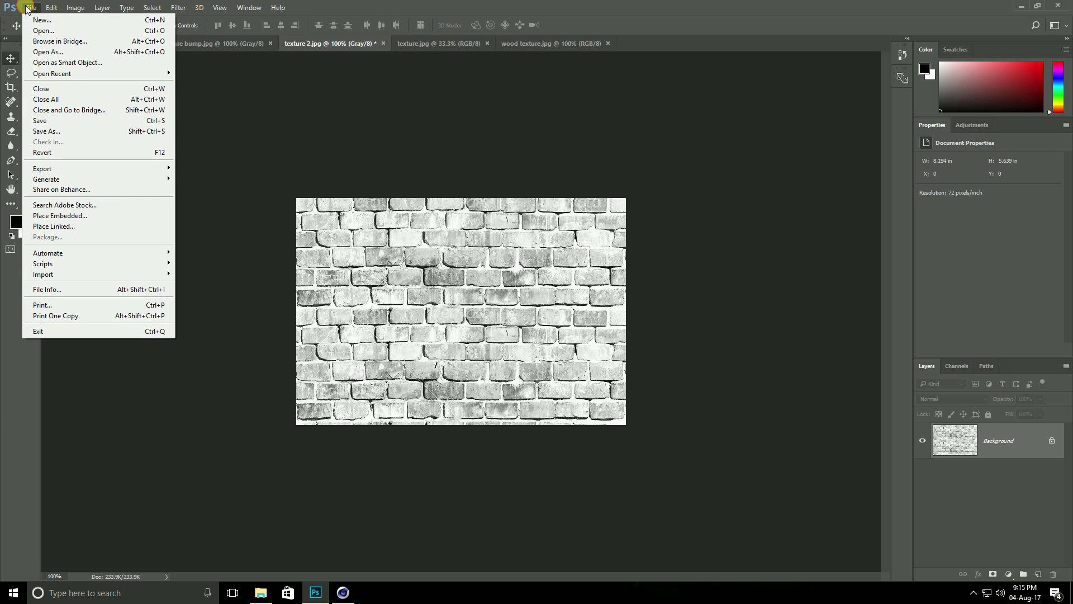
{"action": "left_click", "coordinate": [48, 132]}
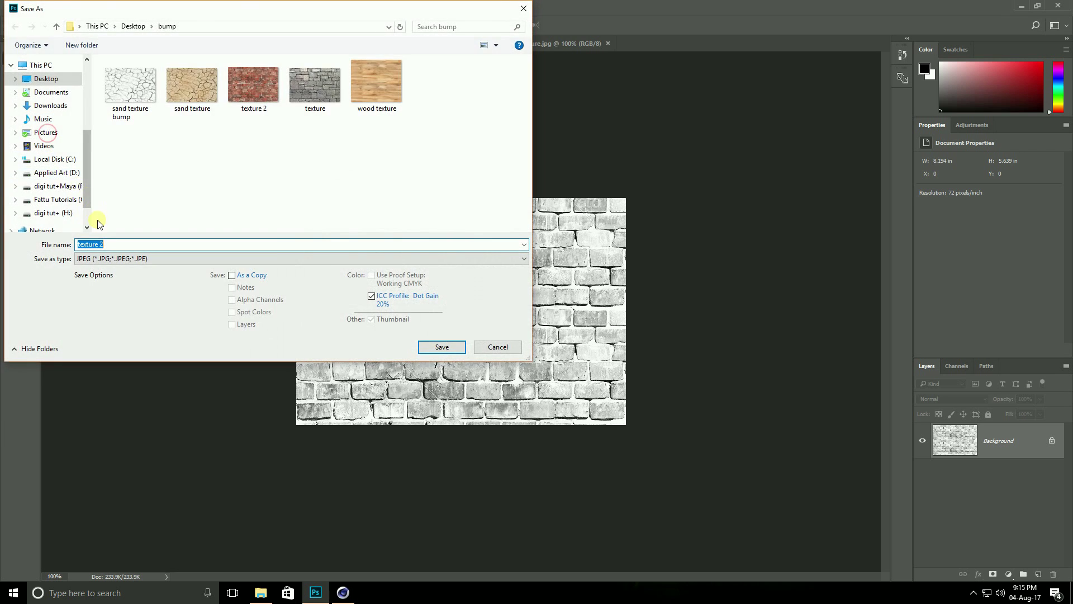
{"action": "left_click", "coordinate": [114, 243]}
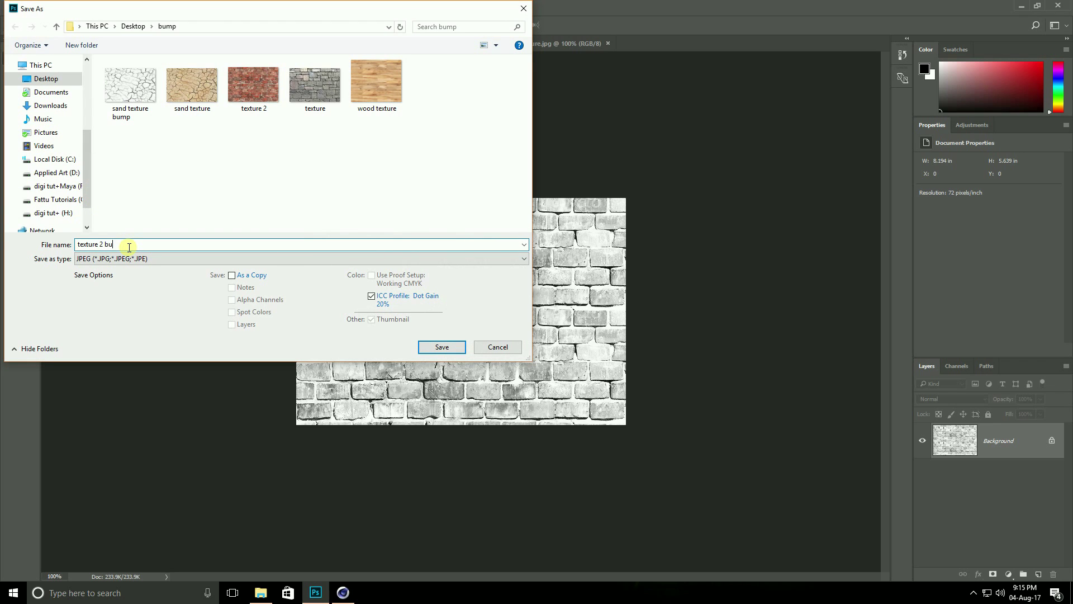
{"action": "left_click", "coordinate": [446, 349]}
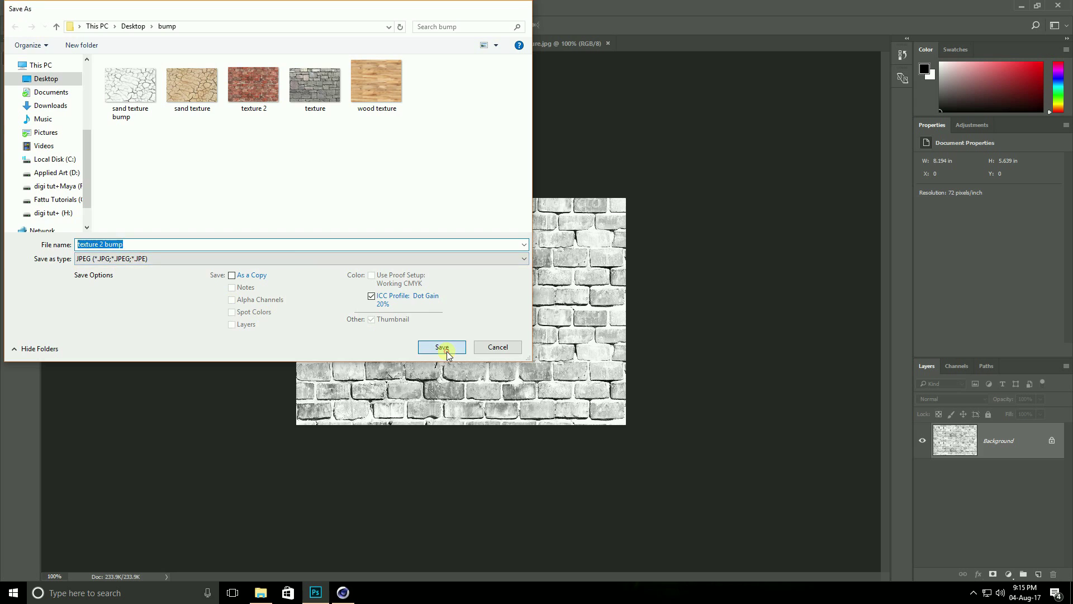
{"action": "left_click", "coordinate": [594, 161]}
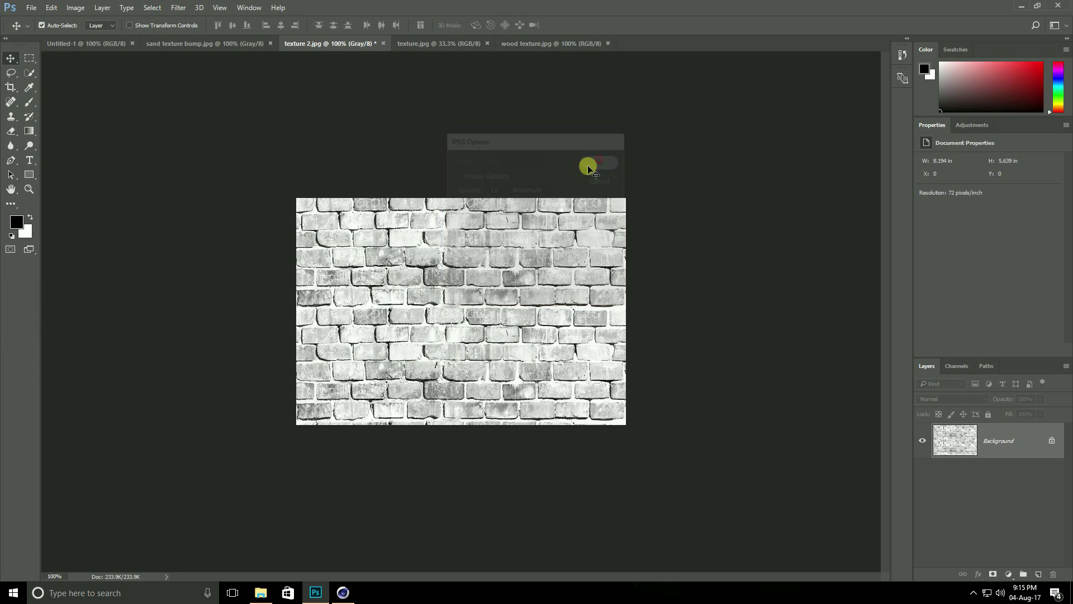
{"action": "left_click", "coordinate": [436, 45]}
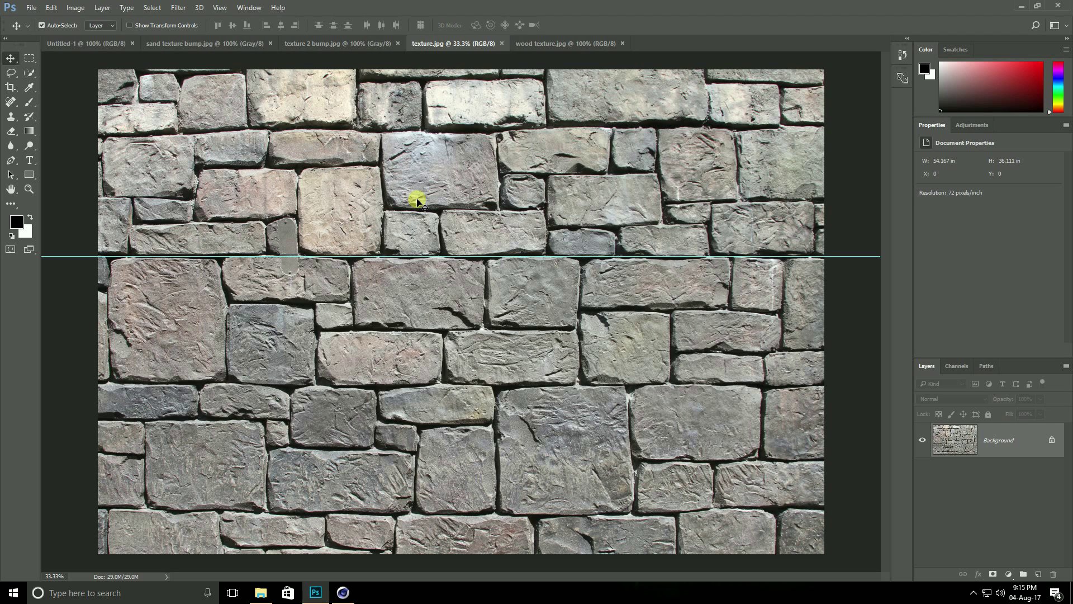
- Convert the stone wall texture to grayscale
{"action": "left_click", "coordinate": [76, 8]}
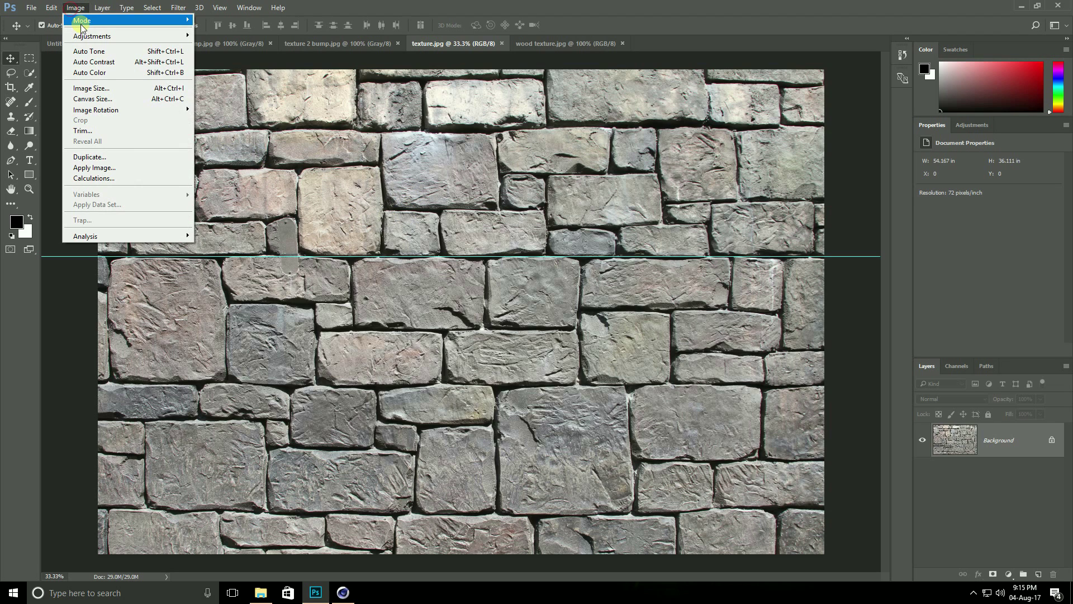
{"action": "mouse_move", "coordinate": [81, 25]}
{"action": "left_click", "coordinate": [222, 30]}
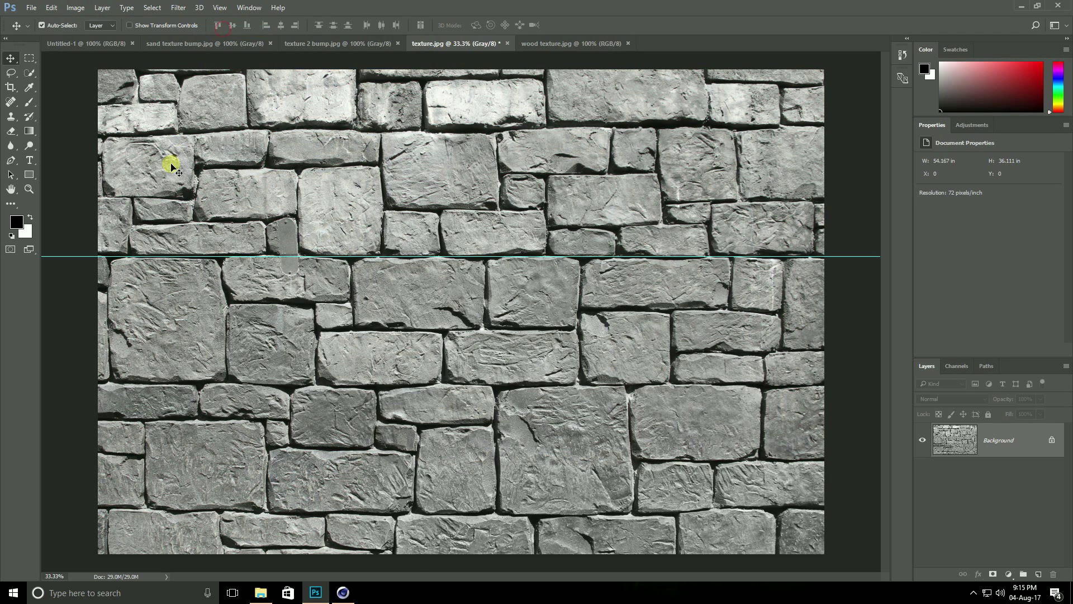
- Raise the stone texture's contrast and brightness both to 100
{"action": "left_click", "coordinate": [75, 8]}
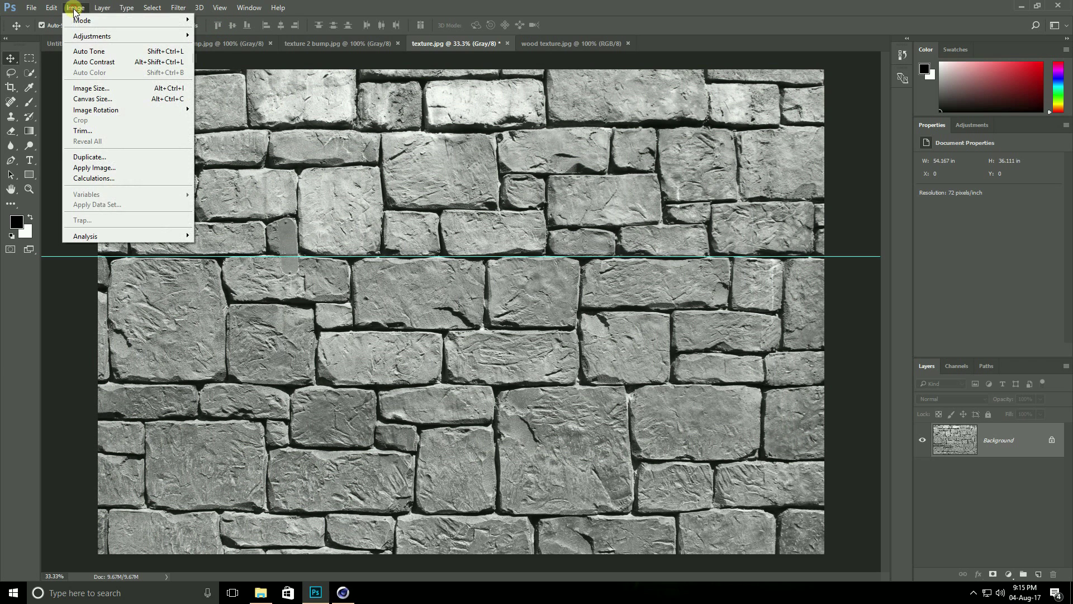
{"action": "mouse_move", "coordinate": [85, 38]}
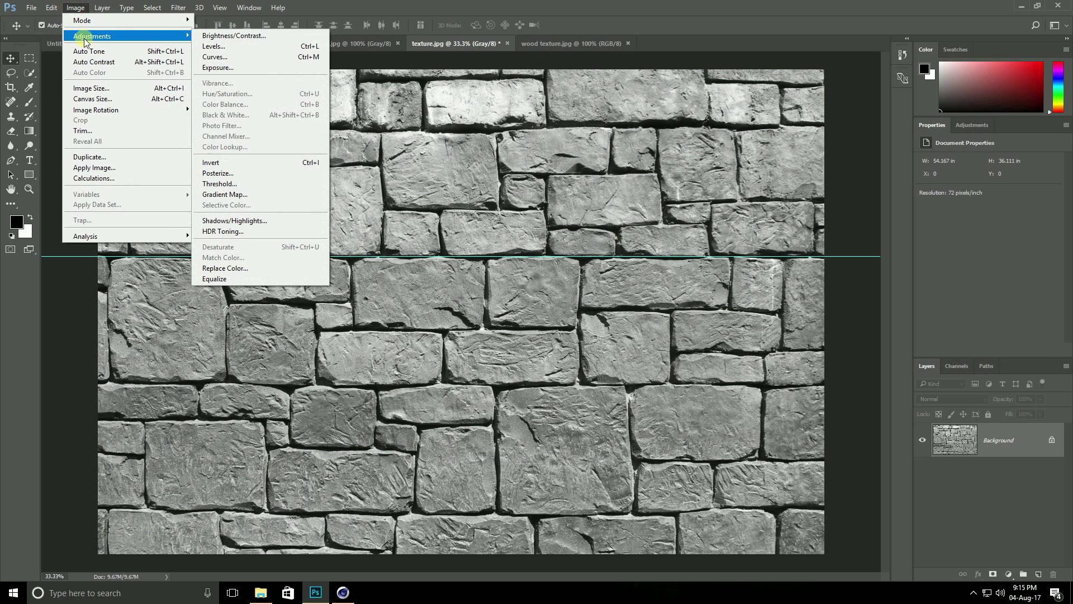
{"action": "left_click", "coordinate": [231, 36]}
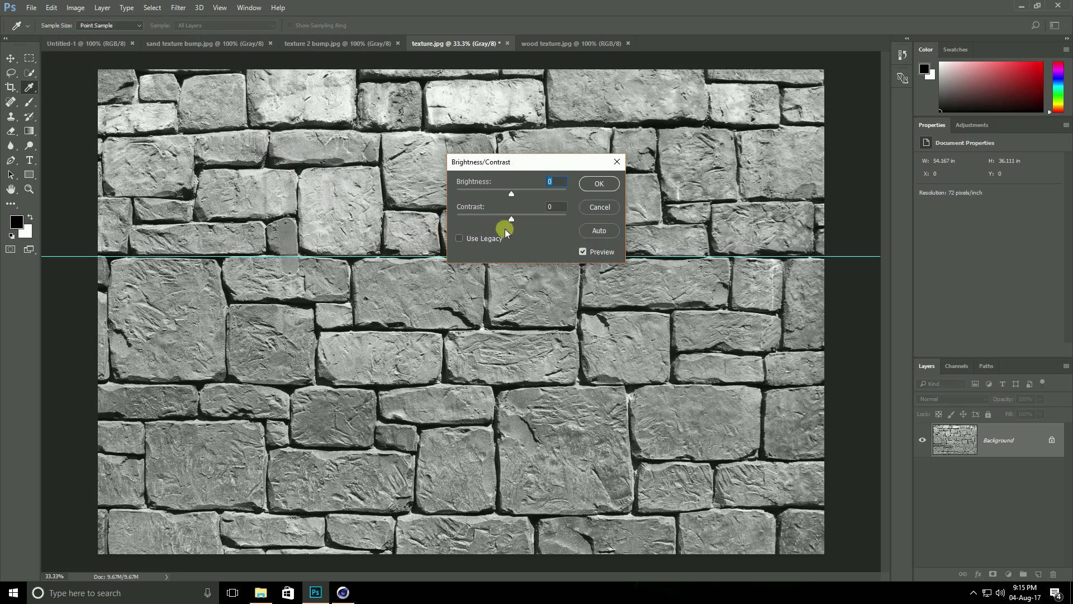
{"action": "left_click_drag", "start_coordinate": [511, 218], "coordinate": [582, 218]}
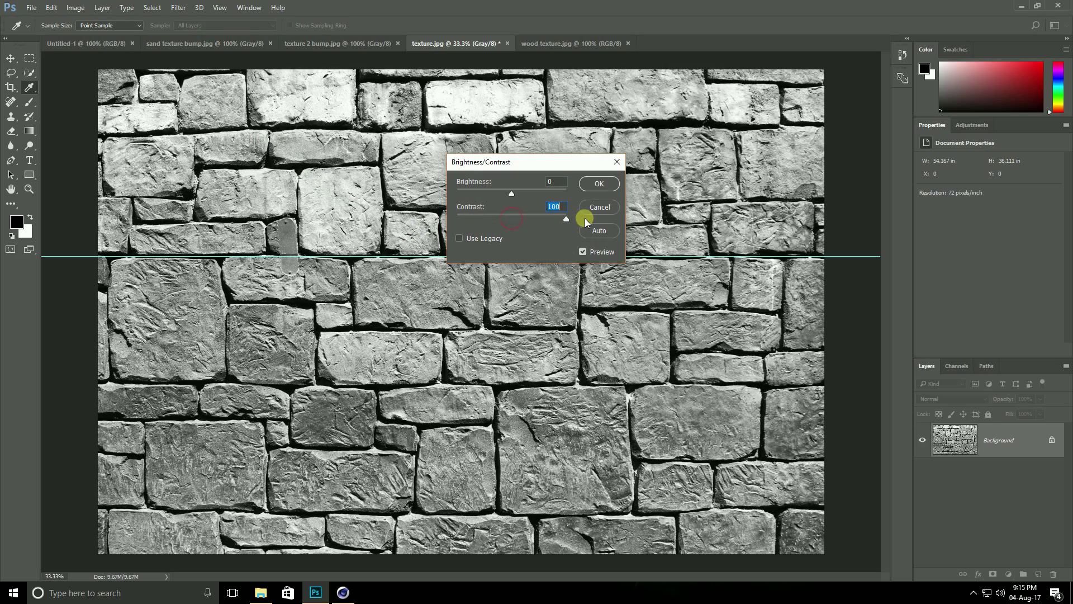
{"action": "left_click_drag", "start_coordinate": [512, 193], "coordinate": [546, 186]}
{"action": "type", "text": "1"}
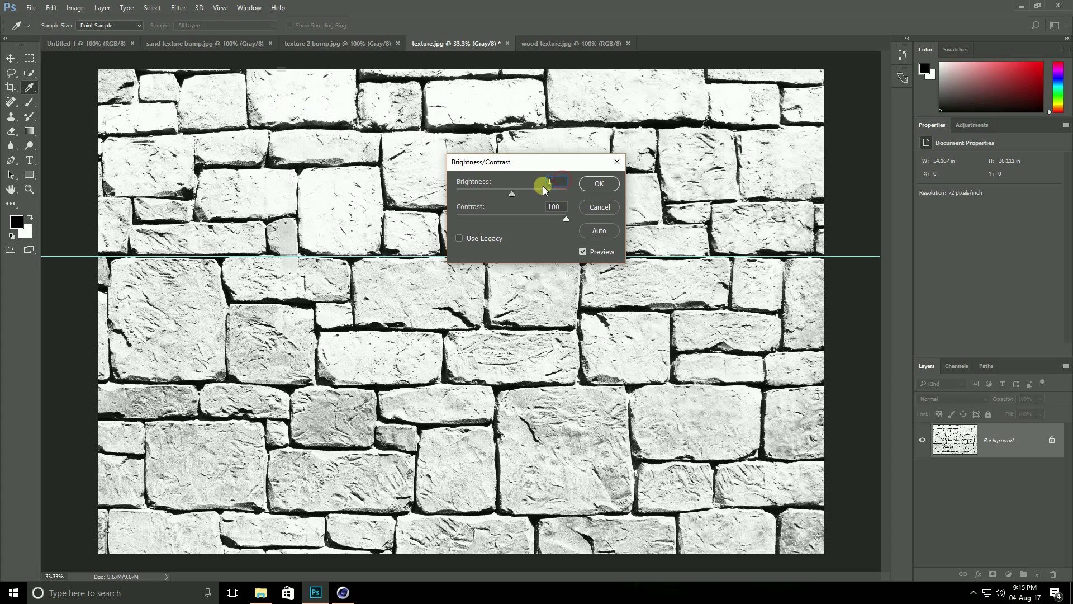
{"action": "type", "text": "00"}
{"action": "left_click", "coordinate": [599, 183]}
{"action": "key", "text": "v"}
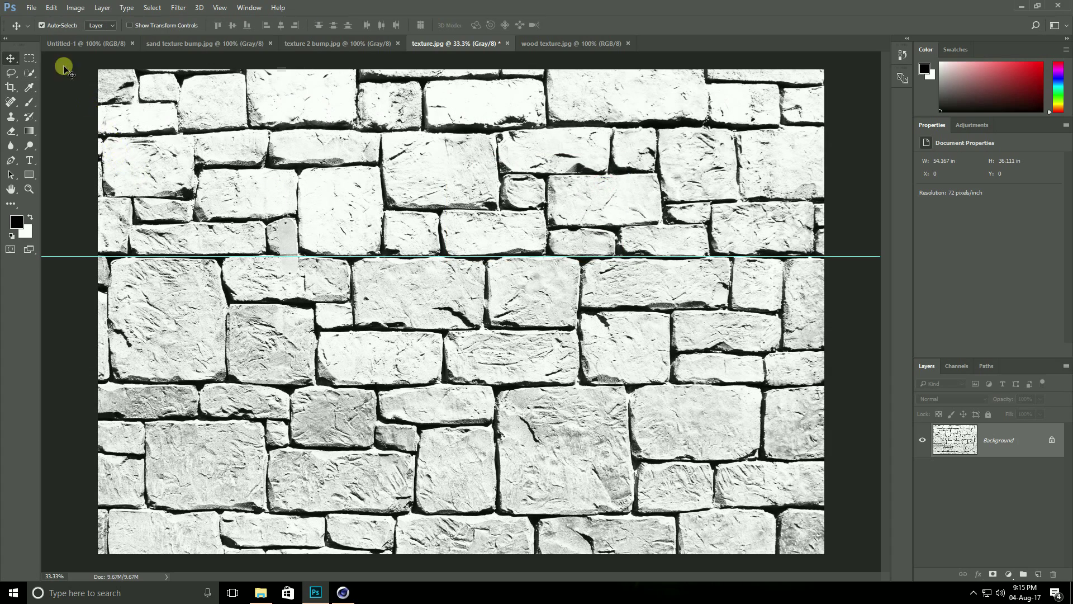
{"action": "left_click", "coordinate": [31, 8]}
{"action": "left_click", "coordinate": [55, 132]}
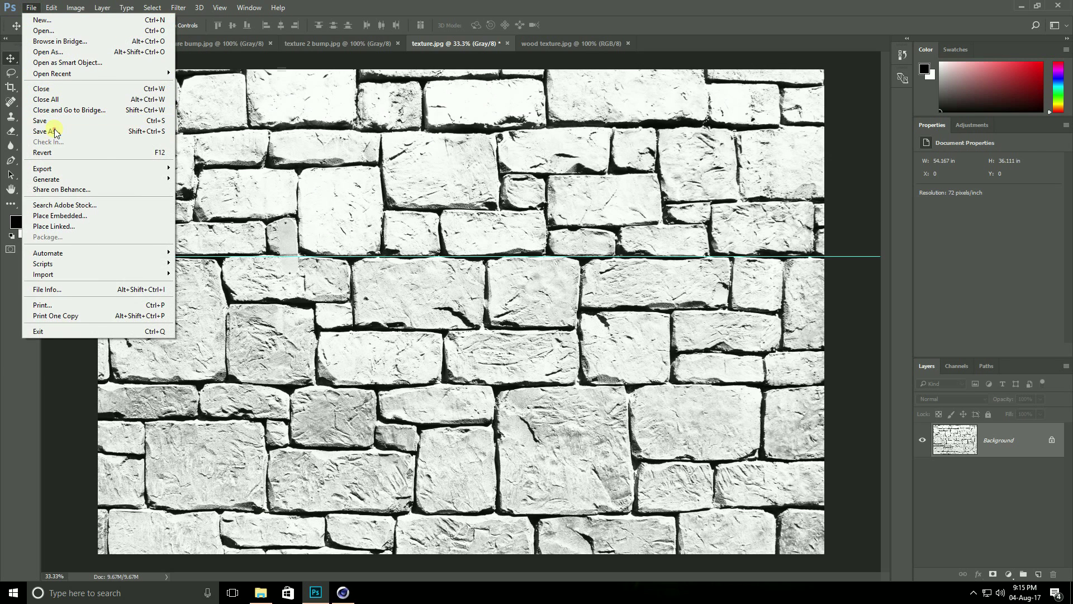
- Save the stone texture as texture bump.jpg and switch to wood texture.jpg
{"action": "left_click", "coordinate": [162, 241]}
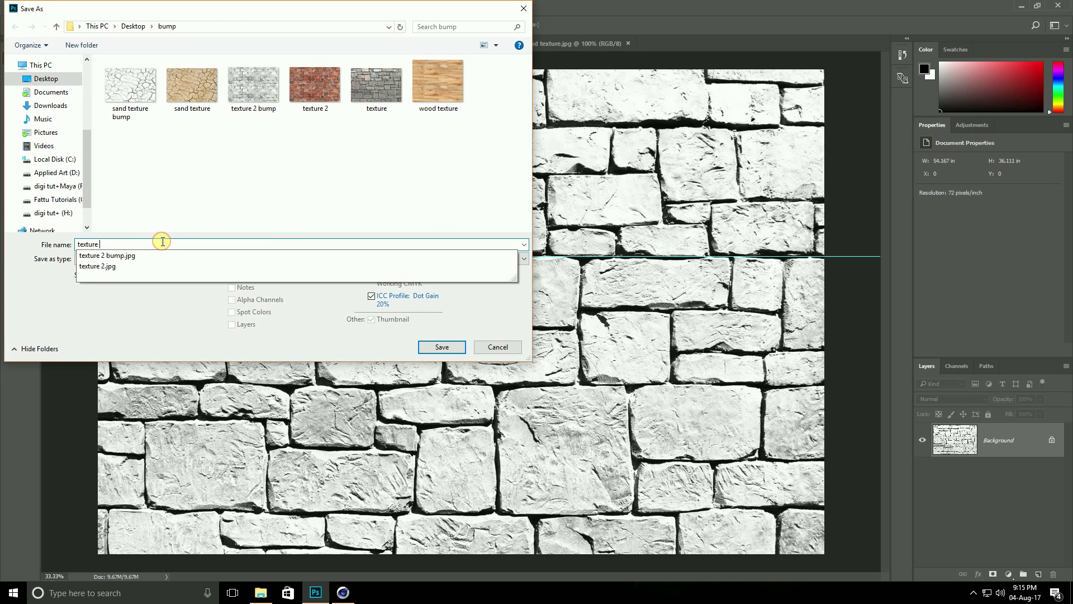
{"action": "type", "text": "bump"}
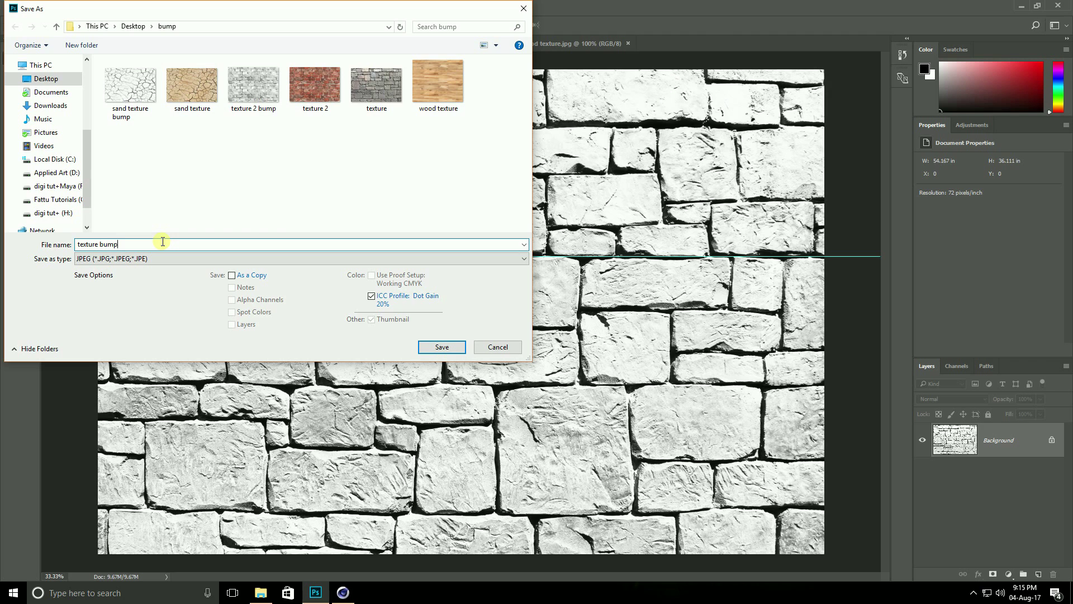
{"action": "left_click", "coordinate": [440, 348]}
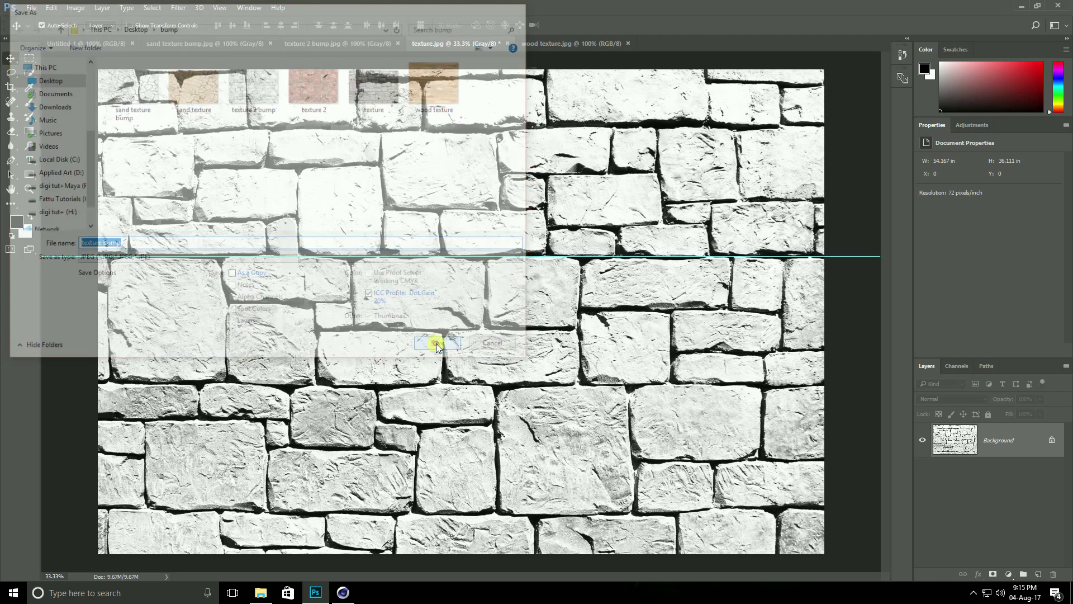
{"action": "left_click", "coordinate": [602, 161]}
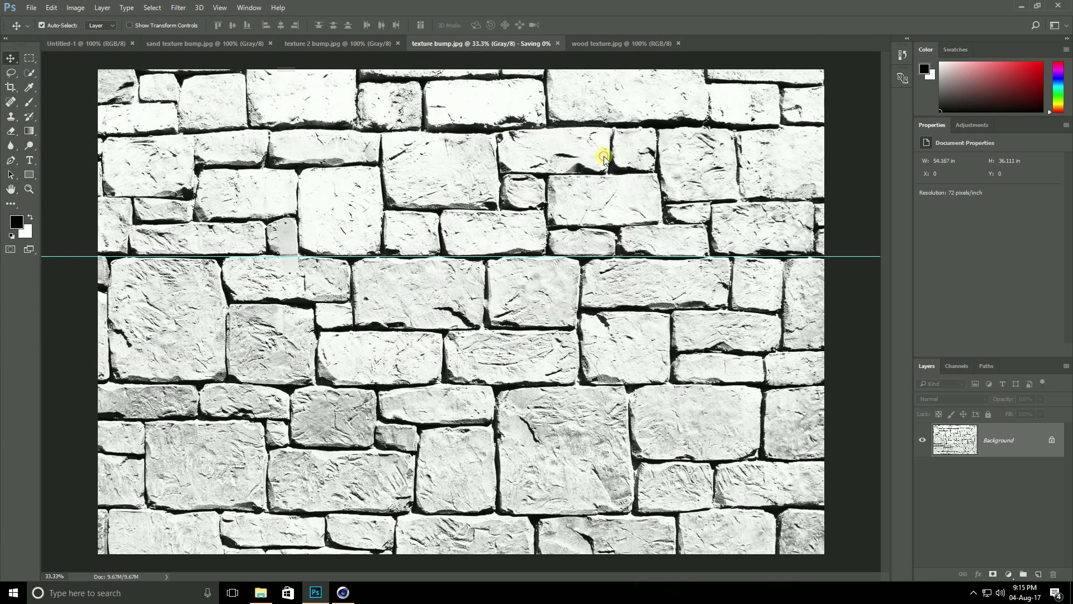
{"action": "left_click", "coordinate": [557, 45]}
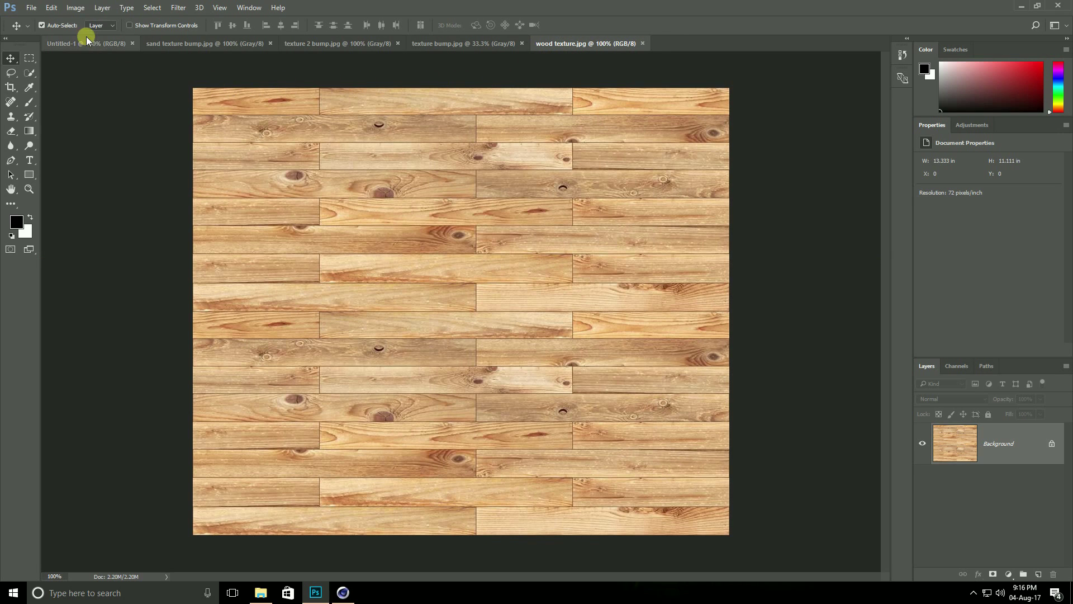
- Convert the wood texture to grayscale with Contrast 100 and Brightness 80
{"action": "left_click", "coordinate": [76, 7]}
{"action": "mouse_move", "coordinate": [82, 25]}
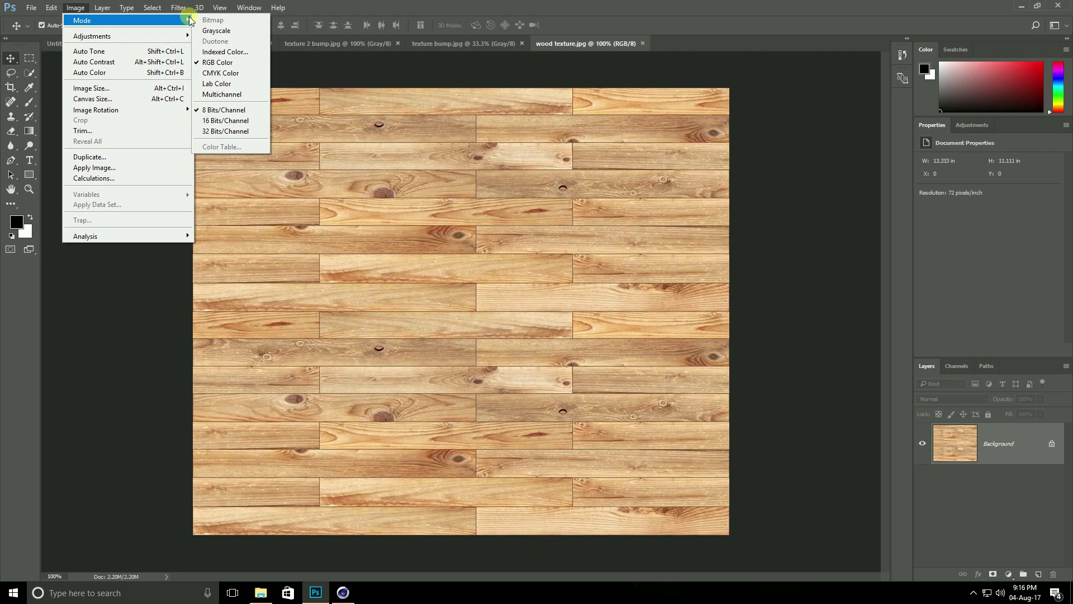
{"action": "left_click", "coordinate": [224, 30]}
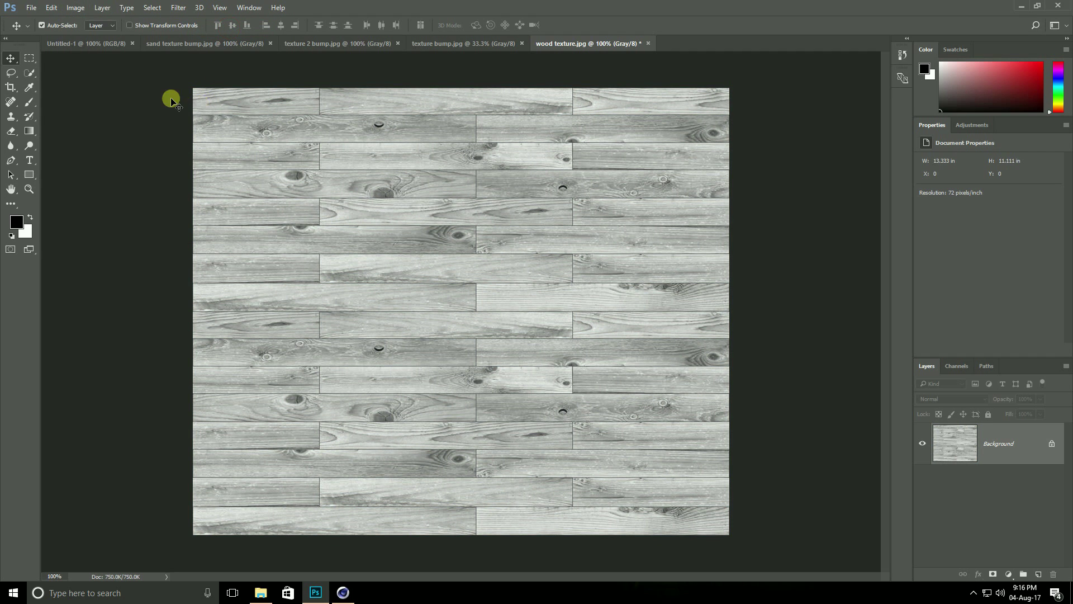
{"action": "left_click", "coordinate": [74, 8]}
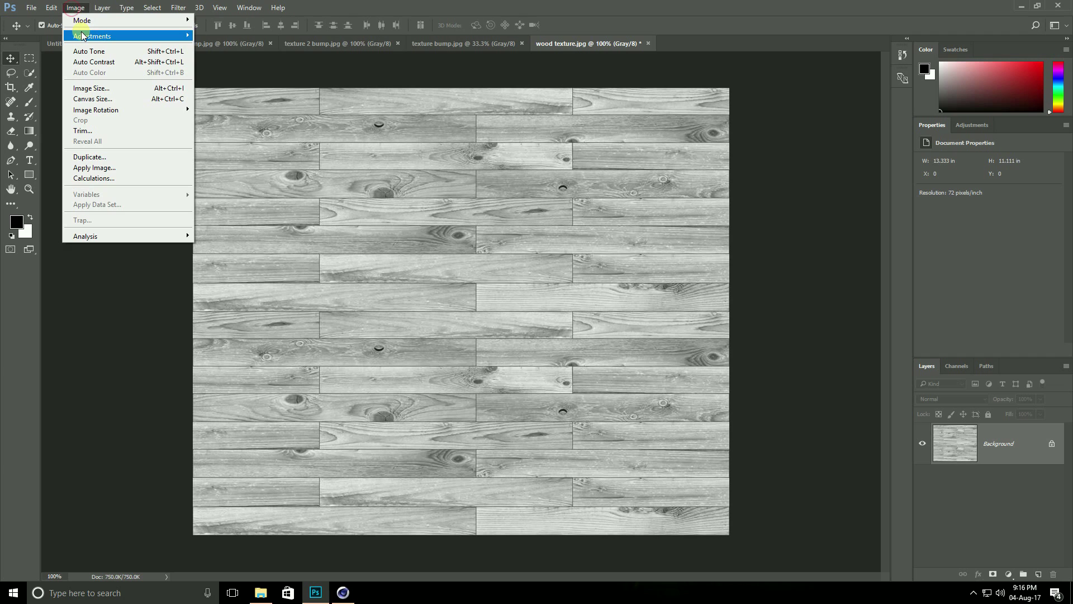
{"action": "mouse_move", "coordinate": [89, 35]}
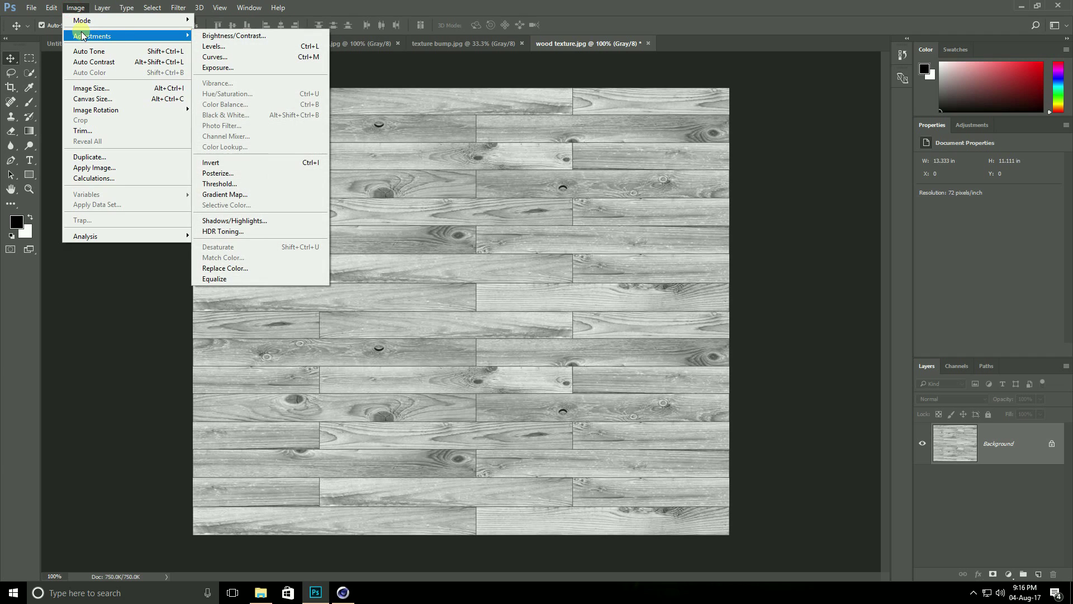
{"action": "left_click", "coordinate": [216, 38]}
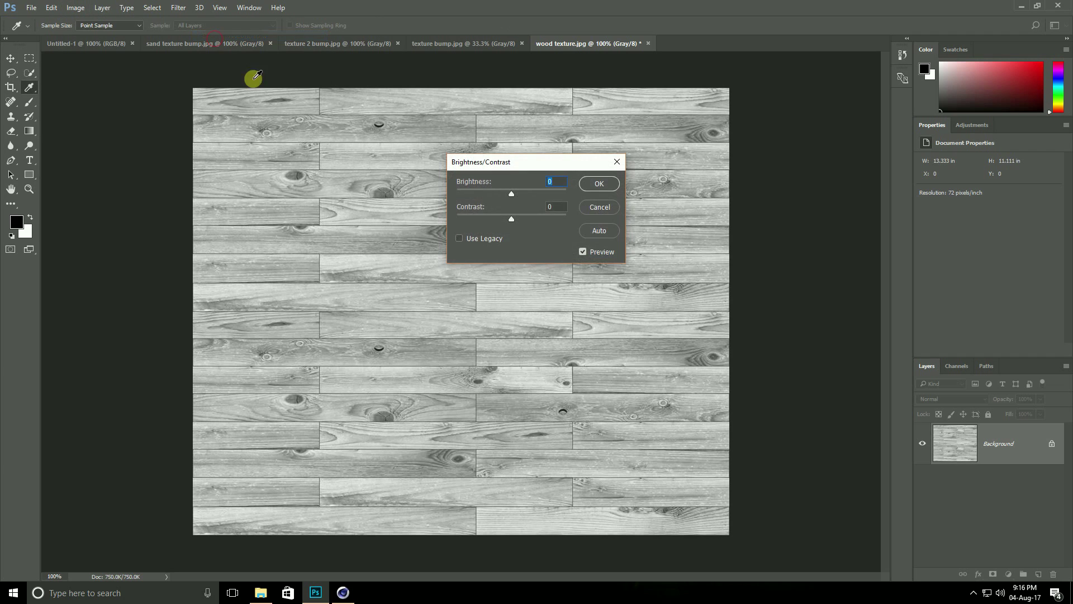
{"action": "left_click_drag", "start_coordinate": [511, 218], "coordinate": [575, 220]}
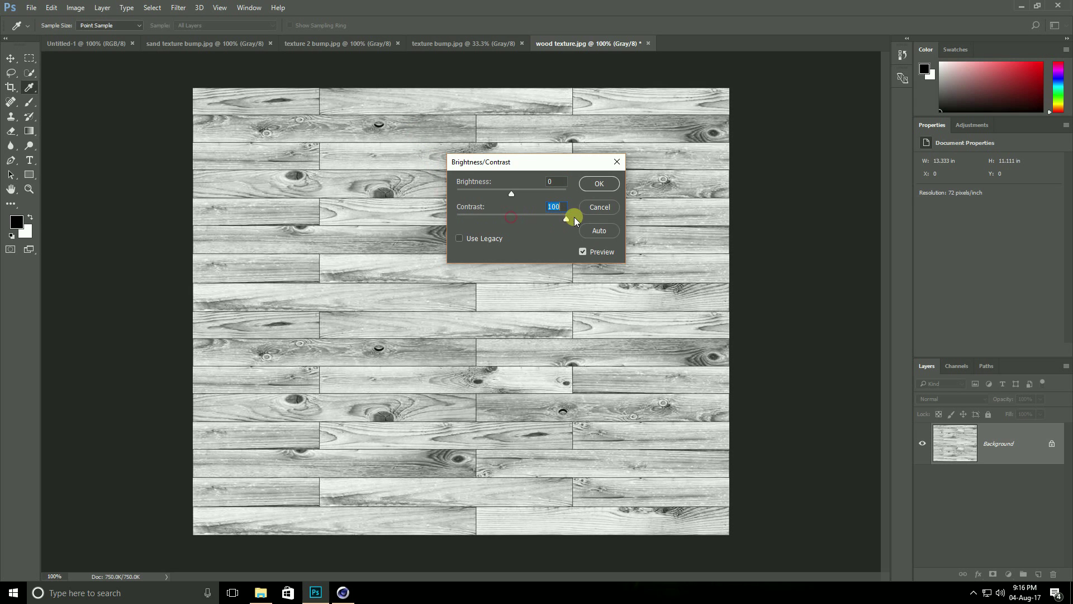
{"action": "left_click_drag", "start_coordinate": [512, 194], "coordinate": [542, 194]}
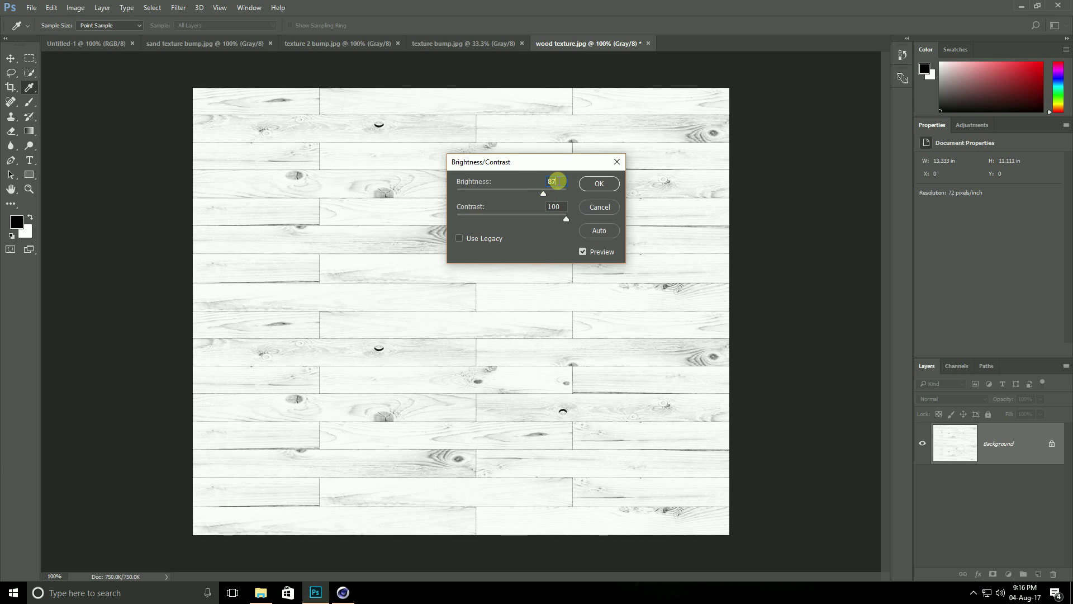
{"action": "type", "text": "80"}
{"action": "left_click", "coordinate": [601, 185]}
{"action": "key", "text": "v"}
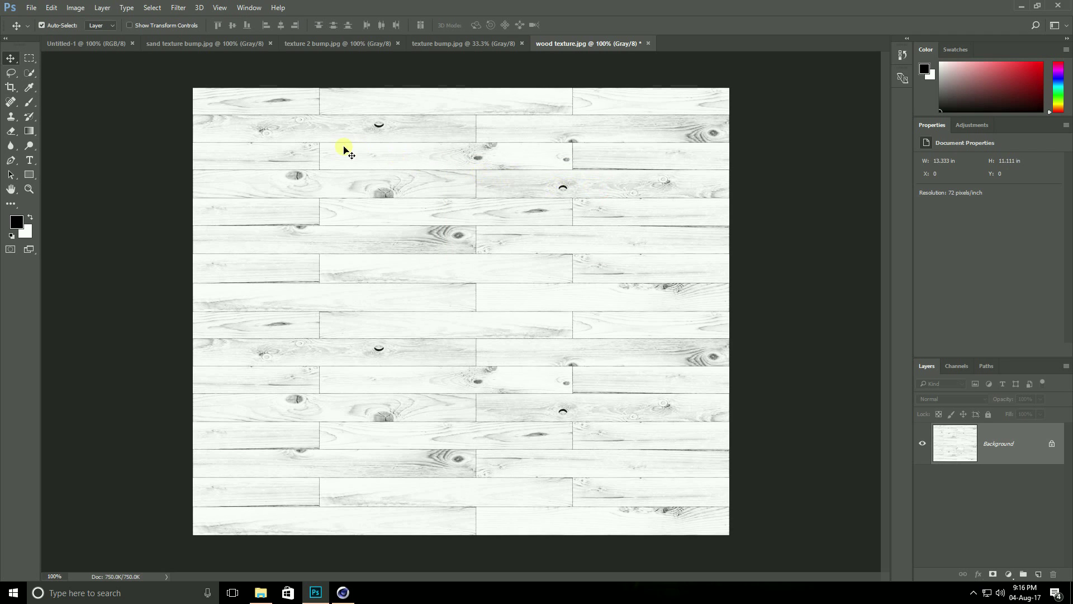
- Save it as the maximum-quality JPEG 'wood texture bump'
{"action": "left_click", "coordinate": [31, 7]}
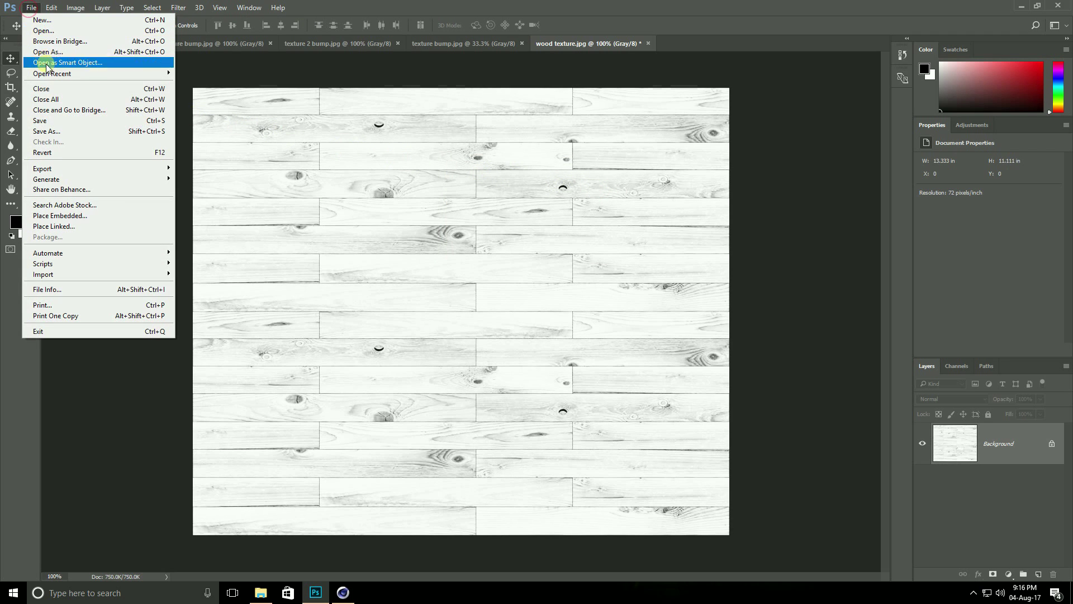
{"action": "left_click", "coordinate": [46, 130]}
{"action": "left_click", "coordinate": [134, 245]}
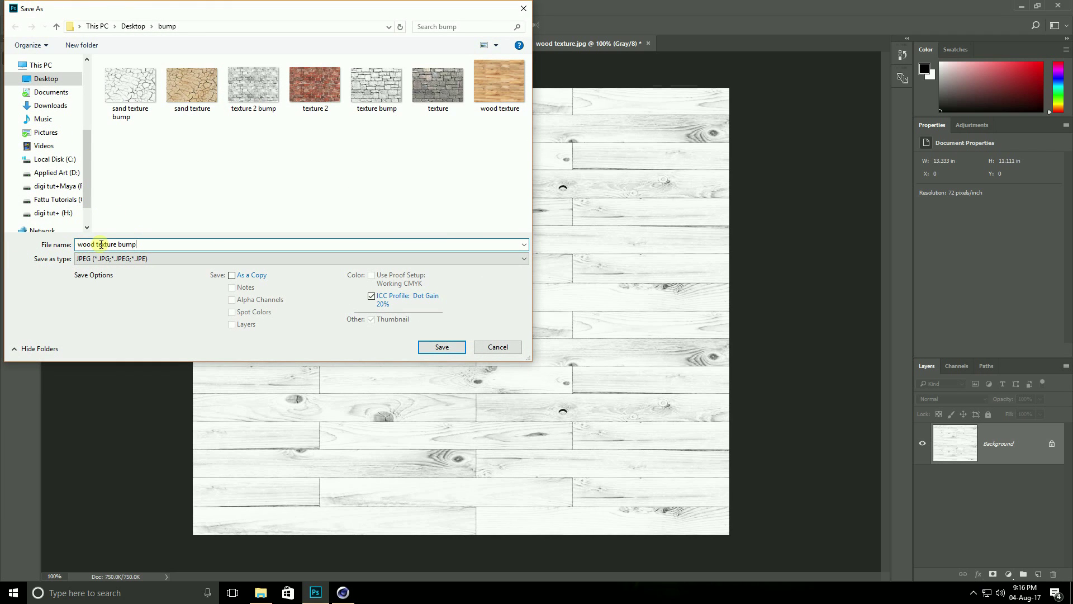
{"action": "left_click", "coordinate": [442, 347]}
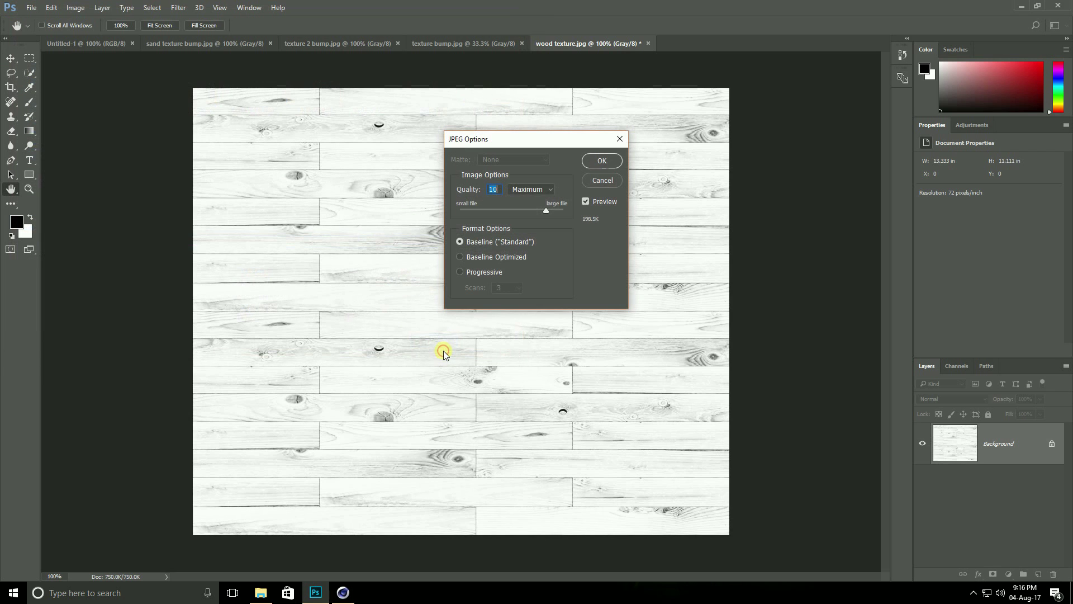
{"action": "left_click", "coordinate": [602, 161]}
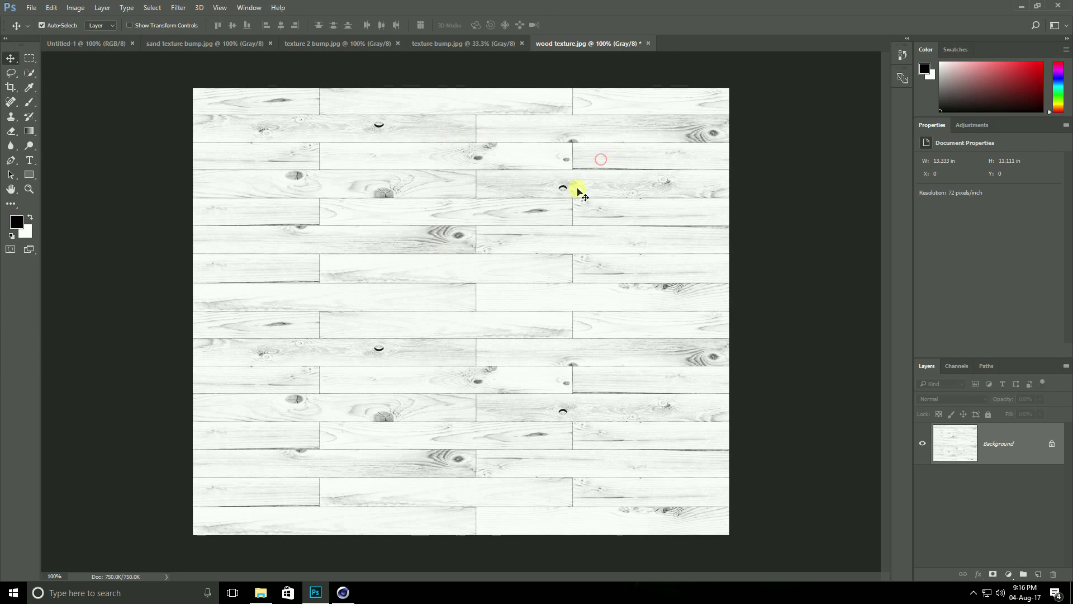
- Review the bump folder's eight files, each texture beside its grayscale bump version
{"action": "left_click", "coordinate": [260, 594]}
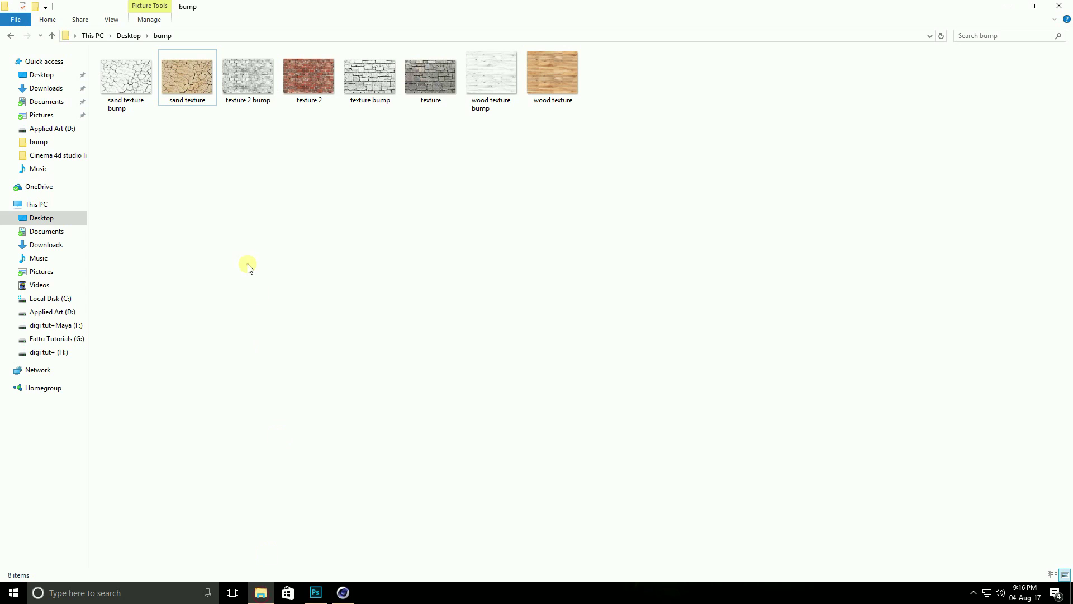
{"action": "left_click", "coordinate": [130, 89]}
{"action": "left_click", "coordinate": [240, 79]}
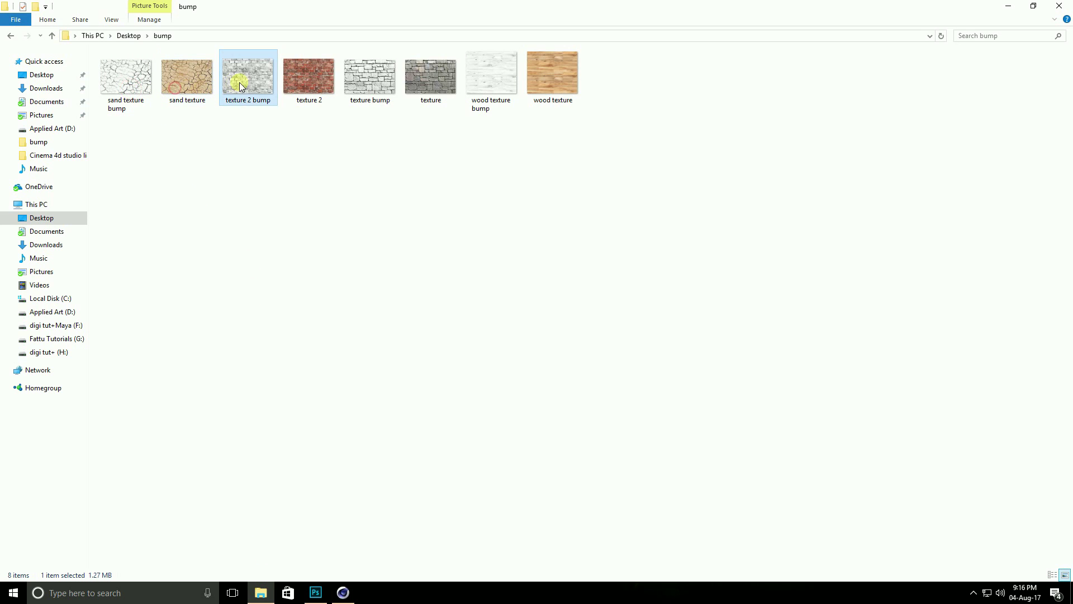
{"action": "left_click", "coordinate": [304, 77]}
{"action": "left_click", "coordinate": [354, 78]}
{"action": "left_click", "coordinate": [445, 79]}
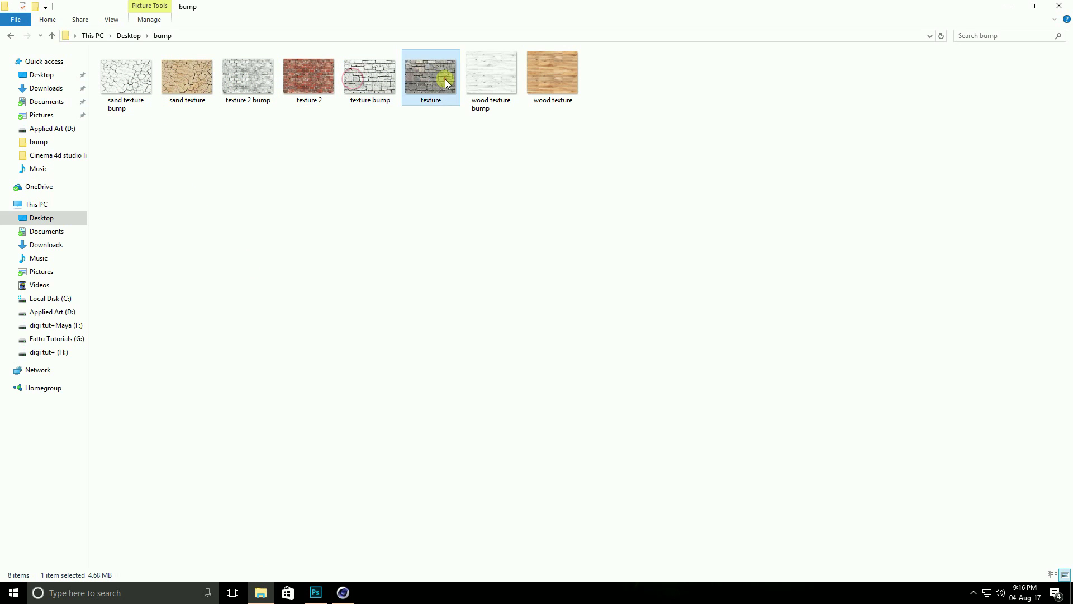
{"action": "left_click", "coordinate": [562, 84]}
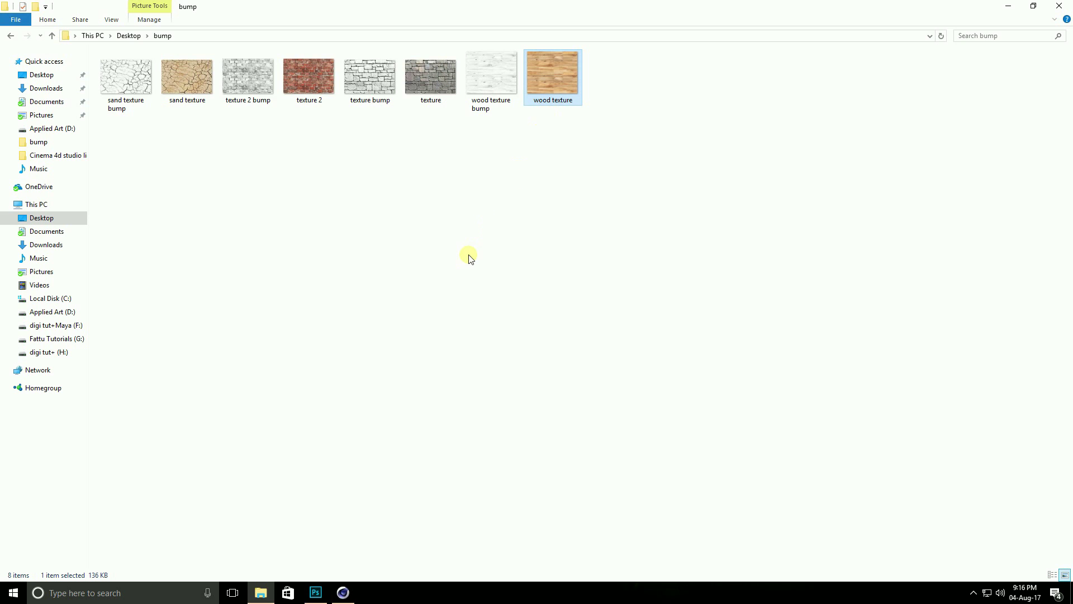
- Add a sphere with 36 segments in Cinema 4D
{"action": "left_click", "coordinate": [343, 591]}
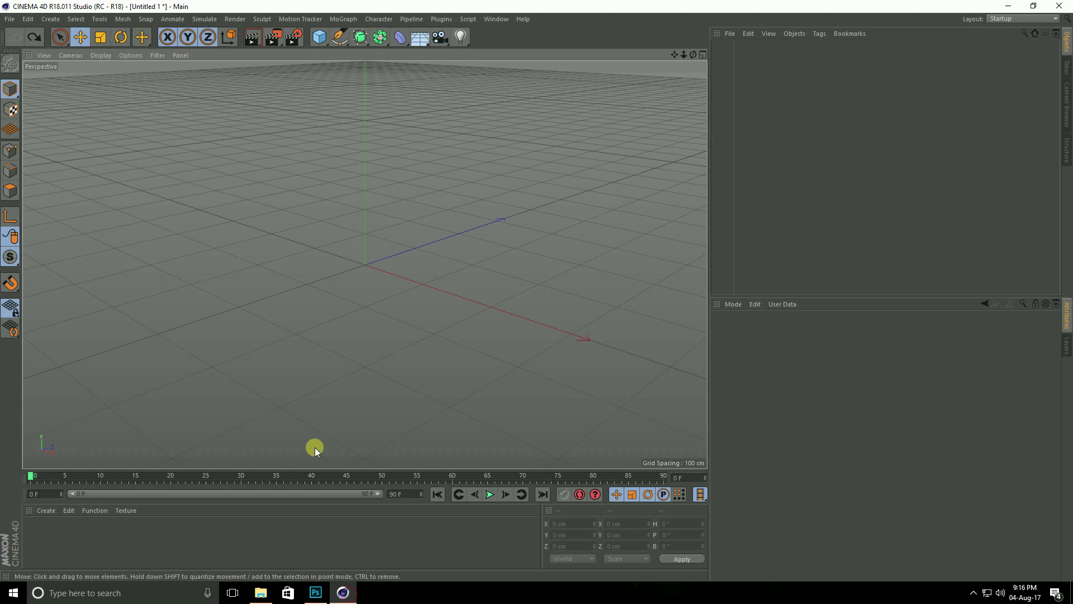
{"action": "left_click", "coordinate": [319, 37]}
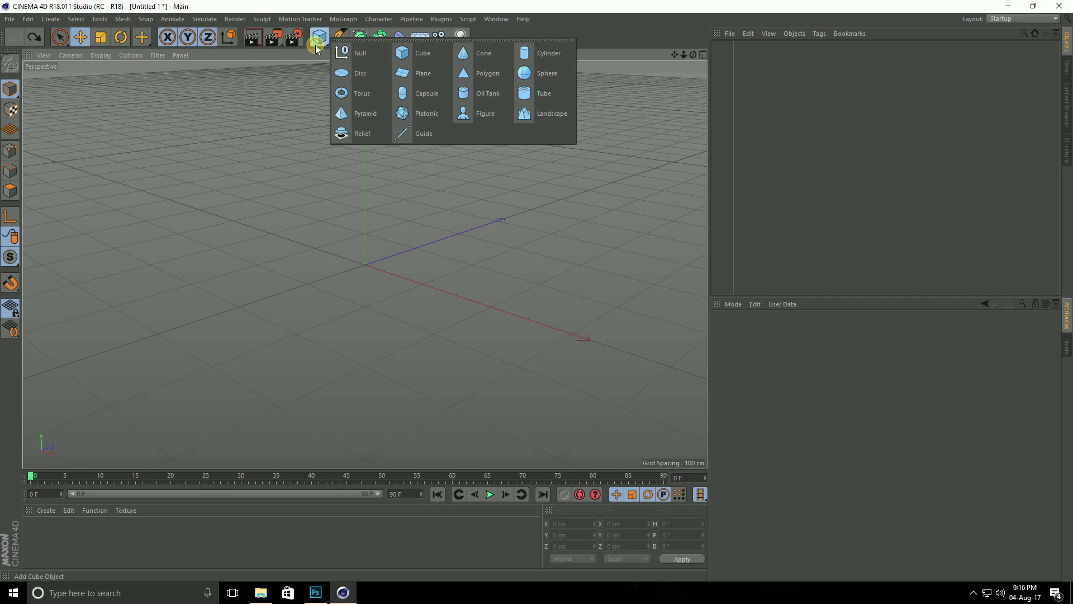
{"action": "left_click", "coordinate": [533, 74]}
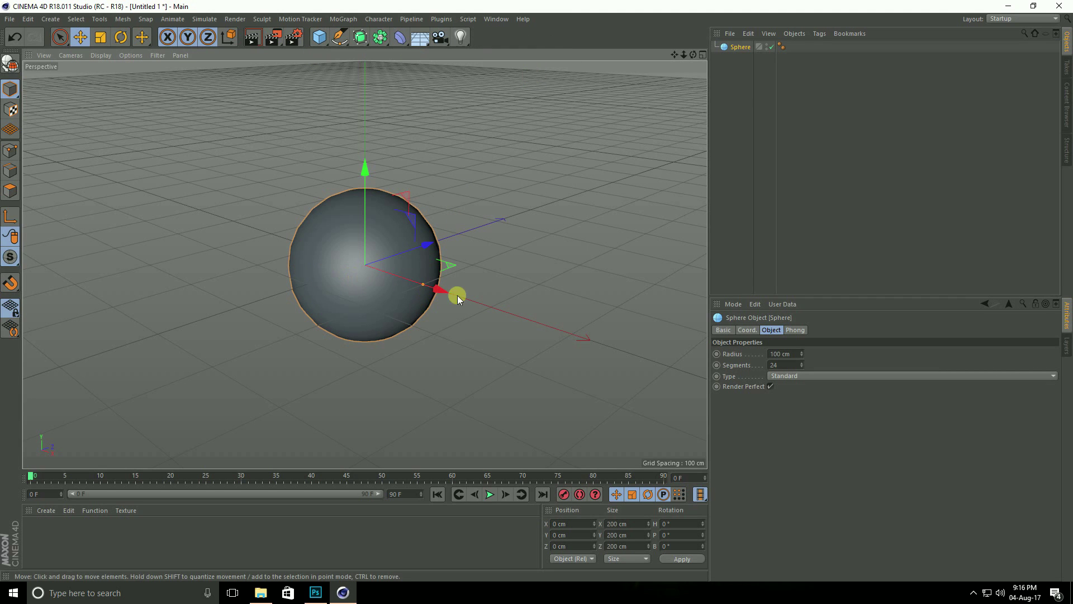
{"action": "left_click", "coordinate": [784, 364]}
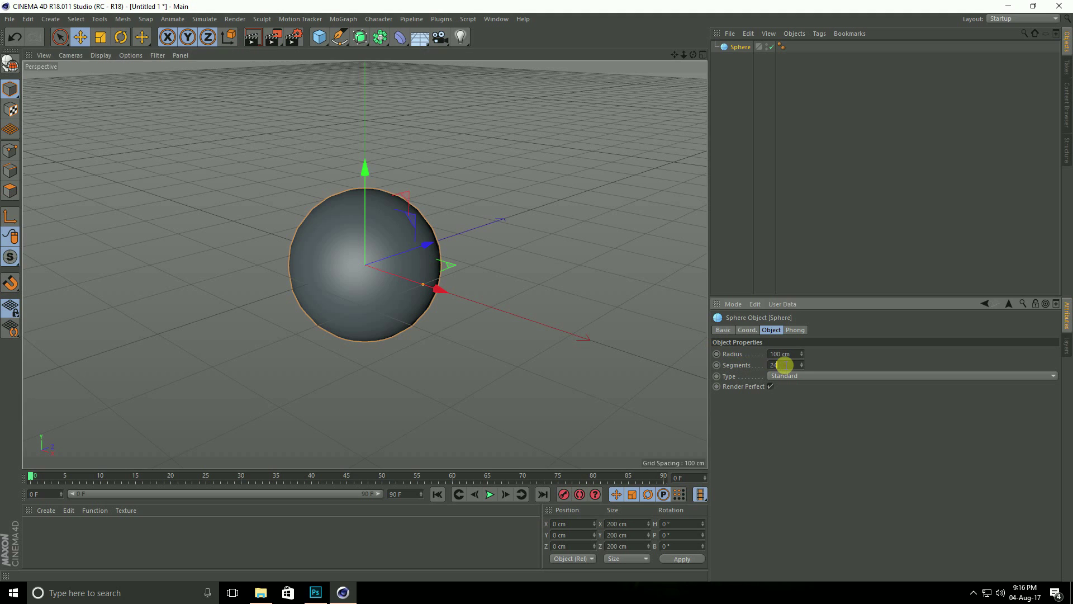
{"action": "type", "text": "36"}
{"action": "key", "text": "Return"}
- Duplicate the sphere twice along X so three spheres sit side by side
{"action": "left_click_drag", "start_coordinate": [300, 278], "coordinate": [388, 265], "text": "alt"}
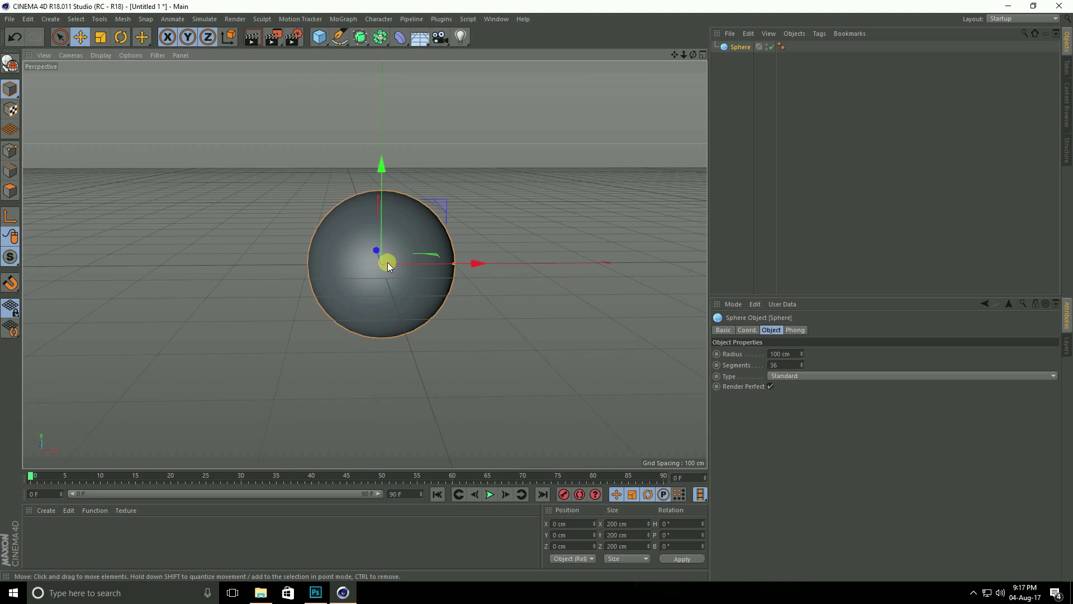
{"action": "middle_click_drag", "start_coordinate": [388, 262], "coordinate": [410, 254], "text": "alt"}
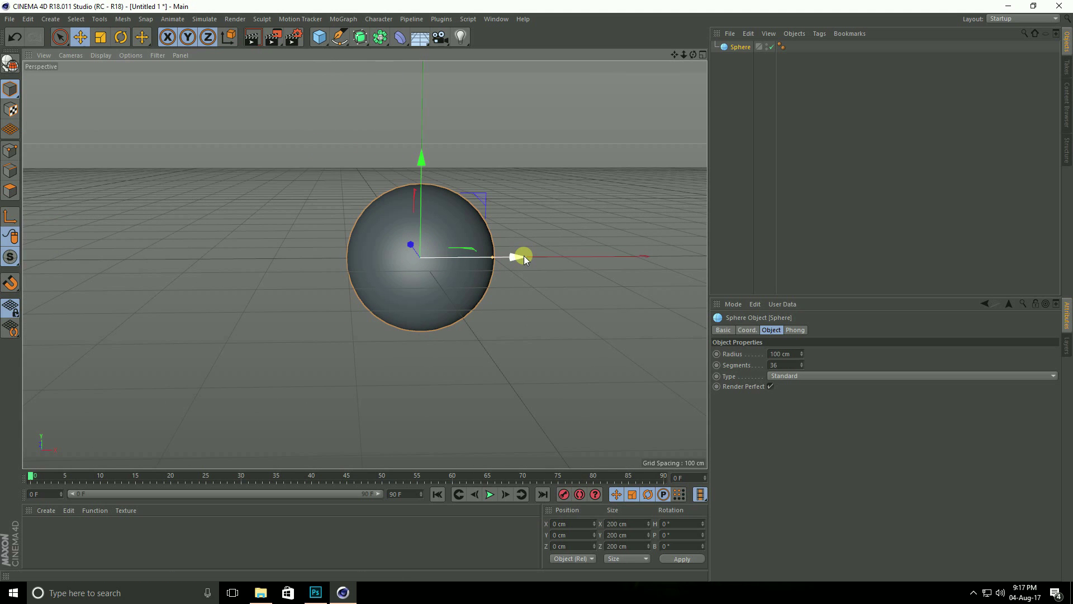
{"action": "left_click_drag", "start_coordinate": [524, 256], "coordinate": [365, 260], "text": "ctrl"}
{"action": "left_click", "coordinate": [434, 253], "text": "shift"}
{"action": "left_click_drag", "start_coordinate": [433, 254], "coordinate": [535, 260]}
{"action": "left_click", "coordinate": [374, 362]}
{"action": "left_click", "coordinate": [348, 282]}
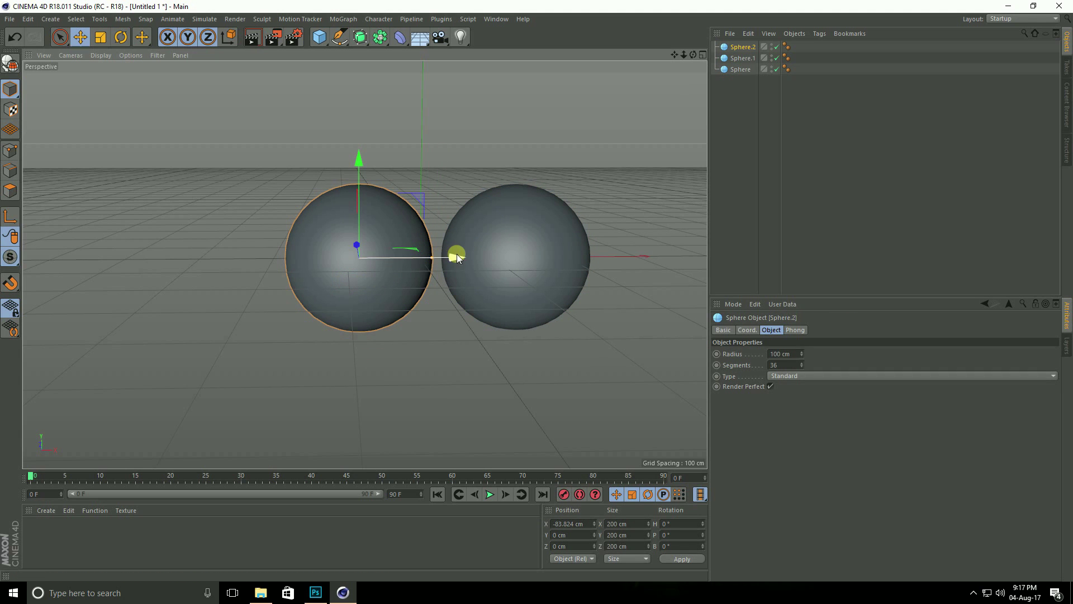
{"action": "left_click_drag", "start_coordinate": [457, 255], "coordinate": [296, 262], "text": "ctrl"}
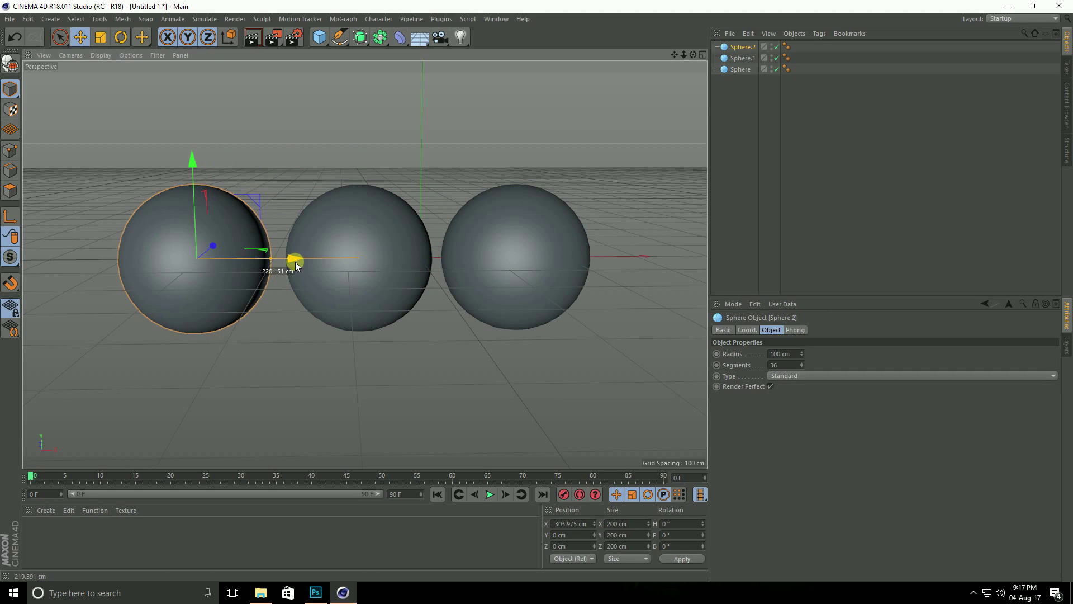
{"action": "middle_click_drag", "start_coordinate": [369, 283], "coordinate": [350, 284], "text": "alt"}
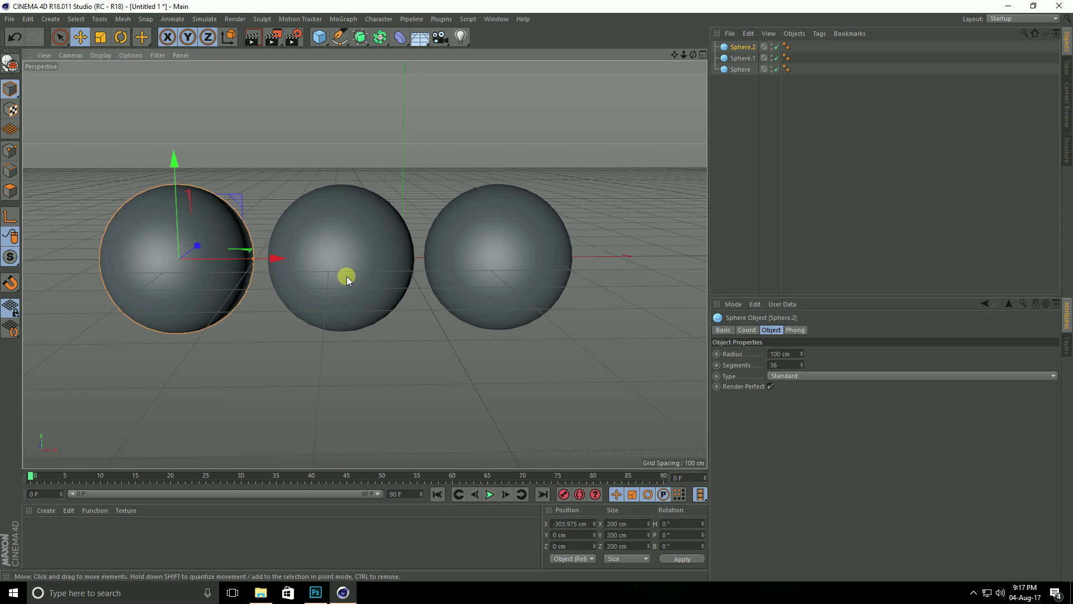
- Create a new material with sand texture.jpg as its colour map
{"action": "left_click", "coordinate": [46, 510]}
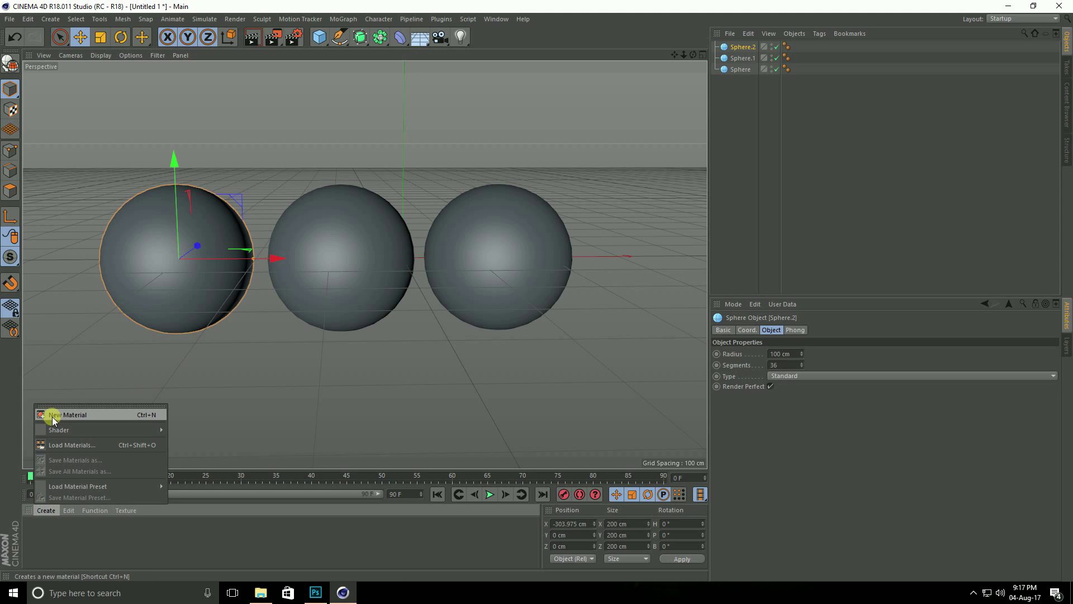
{"action": "left_click", "coordinate": [52, 417]}
{"action": "double_click", "coordinate": [34, 530]}
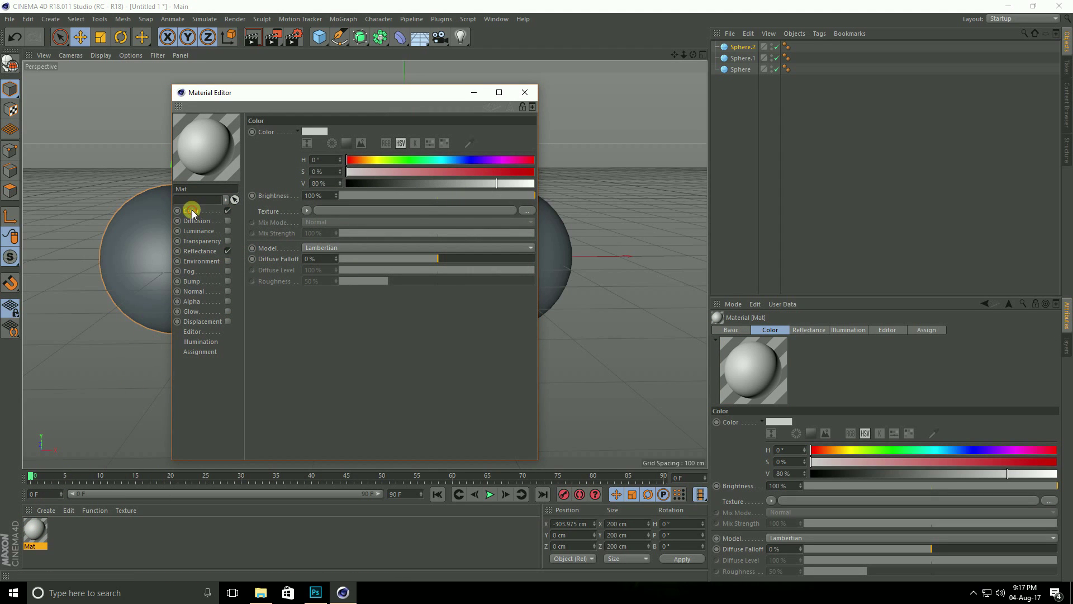
{"action": "left_click", "coordinate": [526, 211]}
{"action": "left_click", "coordinate": [369, 201]}
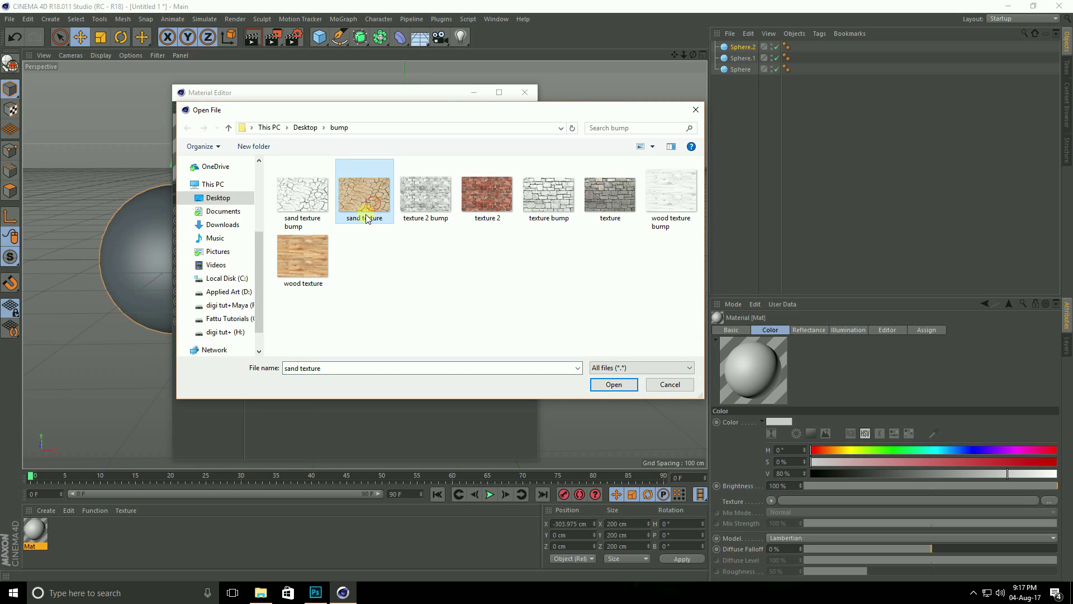
{"action": "left_click", "coordinate": [620, 384]}
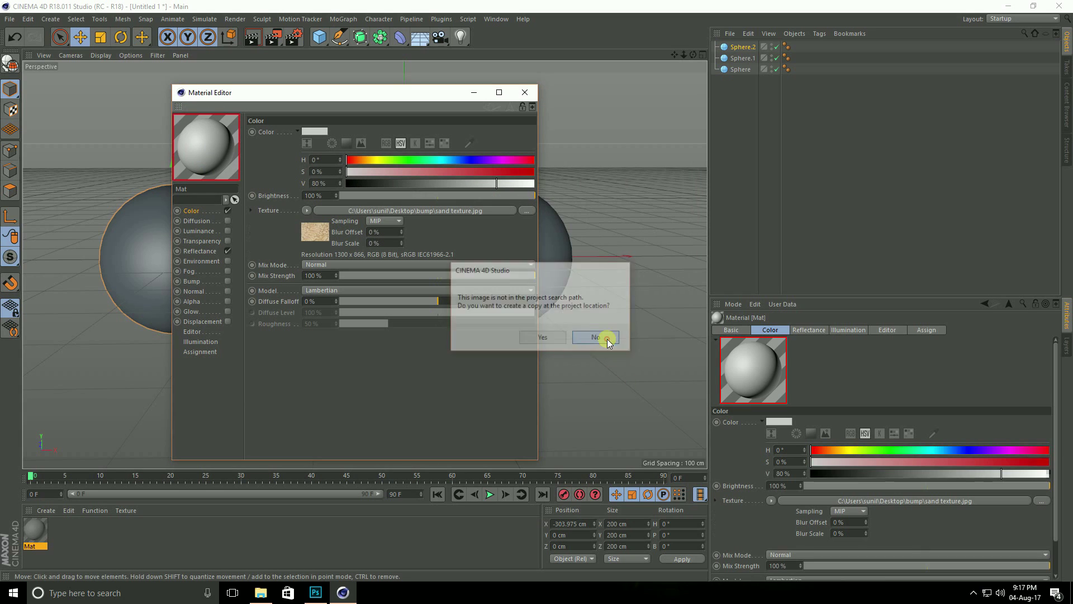
{"action": "left_click", "coordinate": [607, 339]}
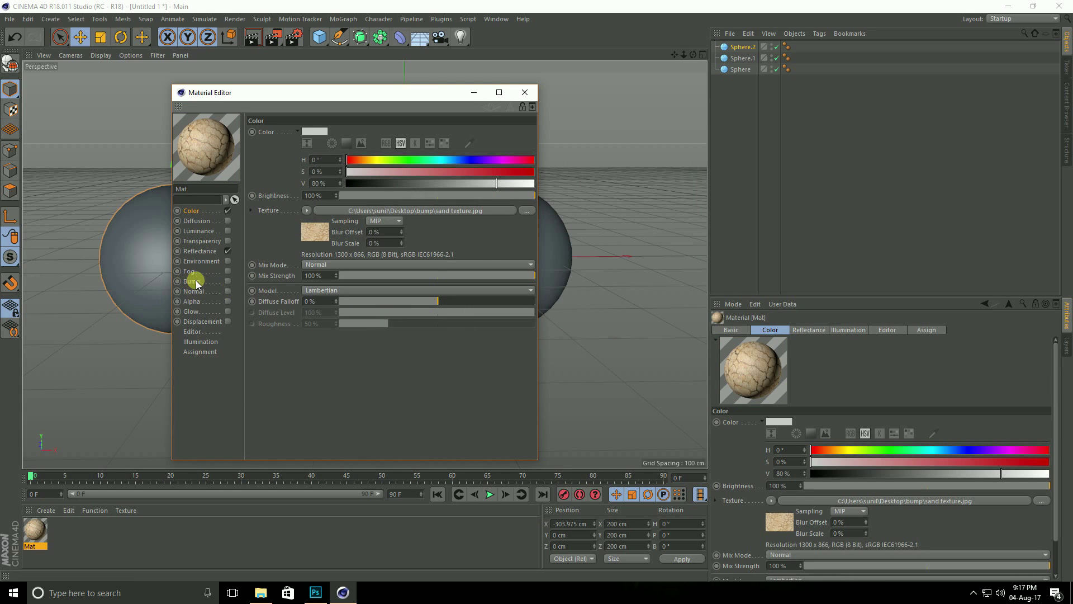
- Enable bump using sand texture bump.jpg at 30% strength
{"action": "left_click", "coordinate": [228, 282]}
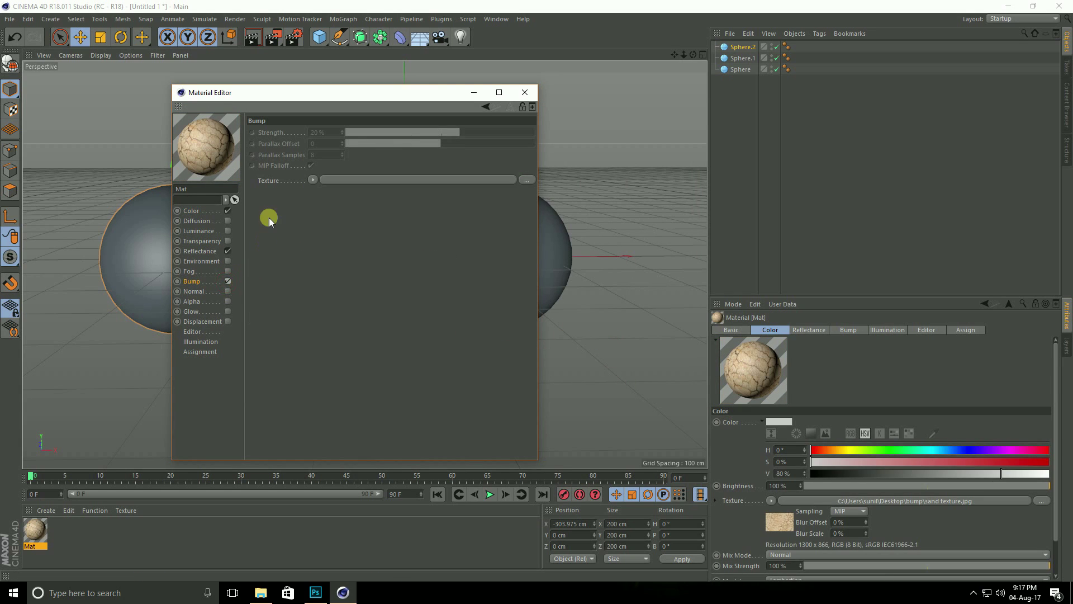
{"action": "left_click", "coordinate": [525, 179]}
{"action": "left_click", "coordinate": [305, 202]}
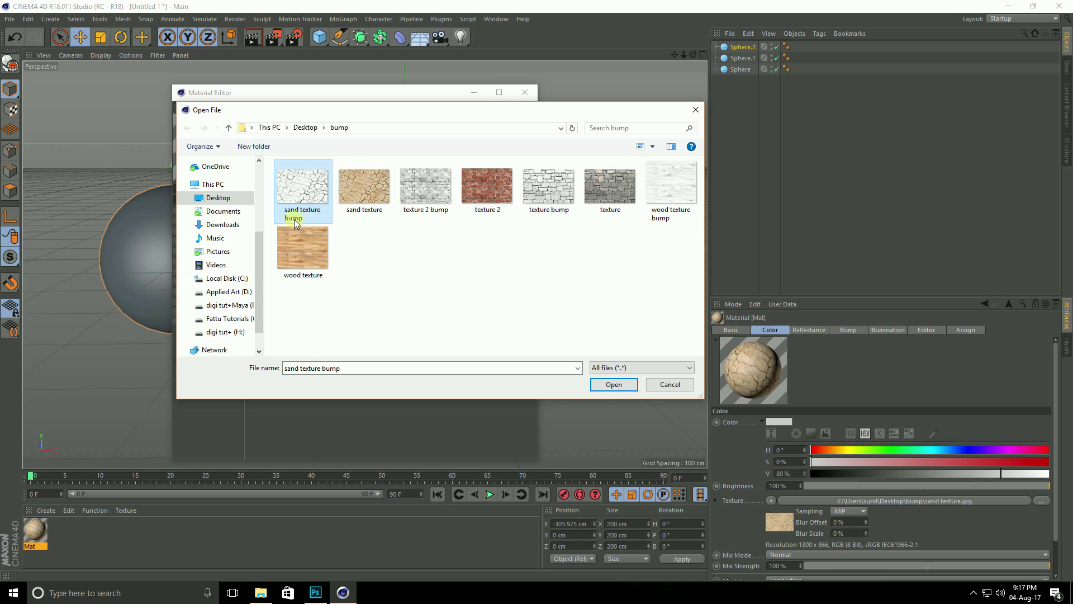
{"action": "left_click", "coordinate": [615, 389]}
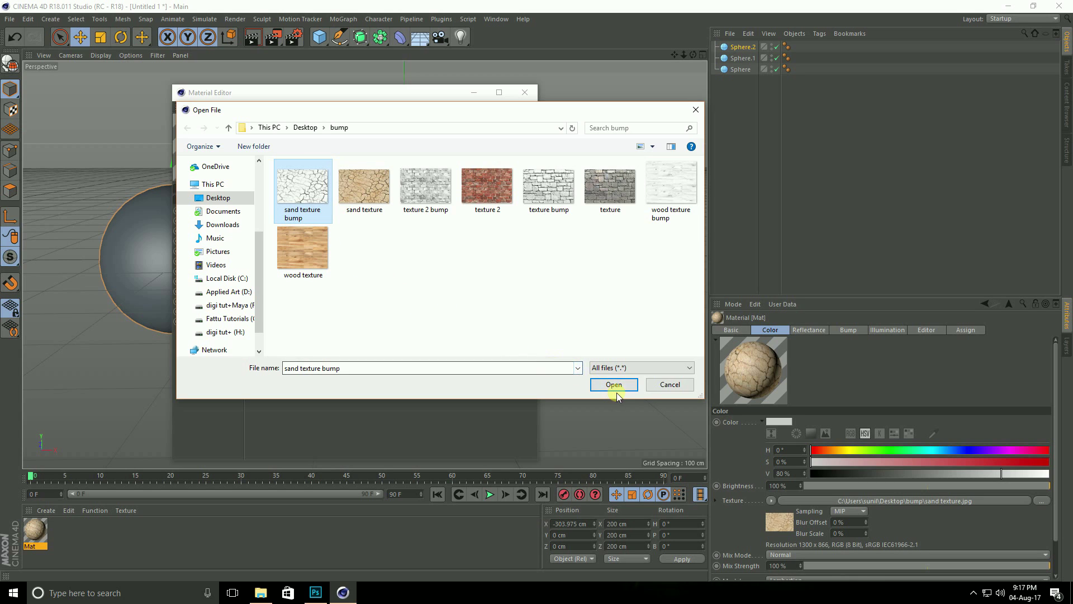
{"action": "left_click", "coordinate": [596, 339]}
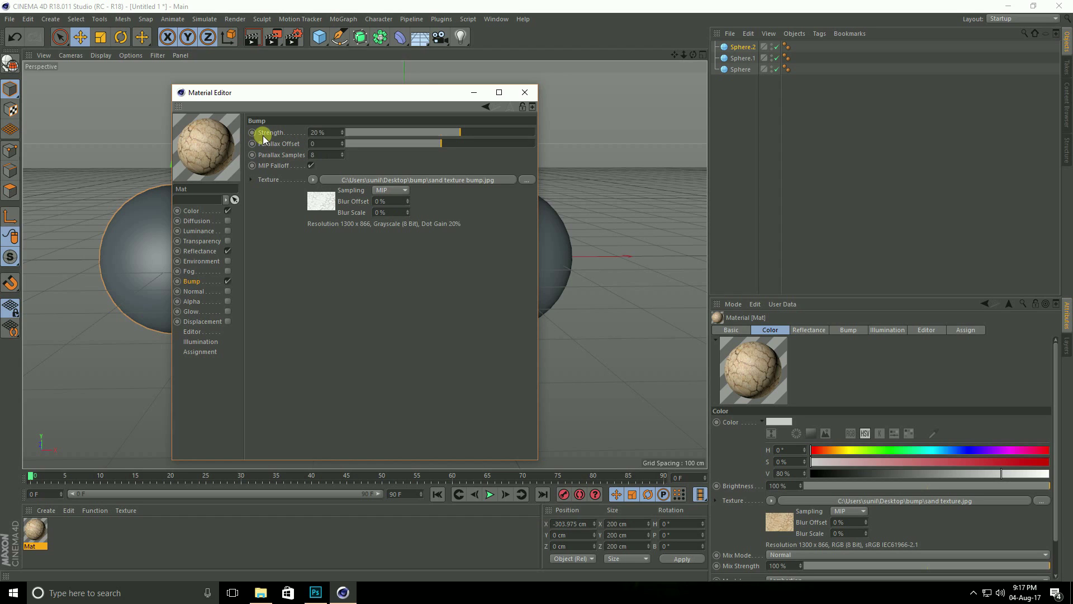
{"action": "left_click", "coordinate": [304, 132]}
{"action": "type", "text": "30"}
{"action": "key", "text": "Return"}
{"action": "left_click", "coordinate": [516, 92]}
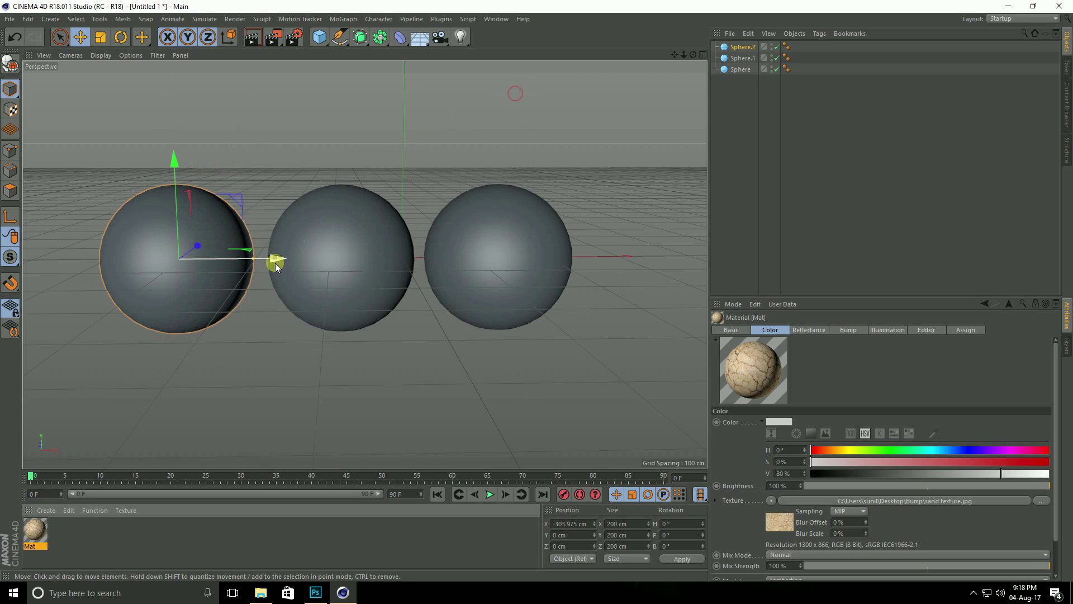
- Apply the sand material to the left sphere and parent a new Displacer under Sphere.2
{"action": "left_click_drag", "start_coordinate": [35, 525], "coordinate": [159, 263]}
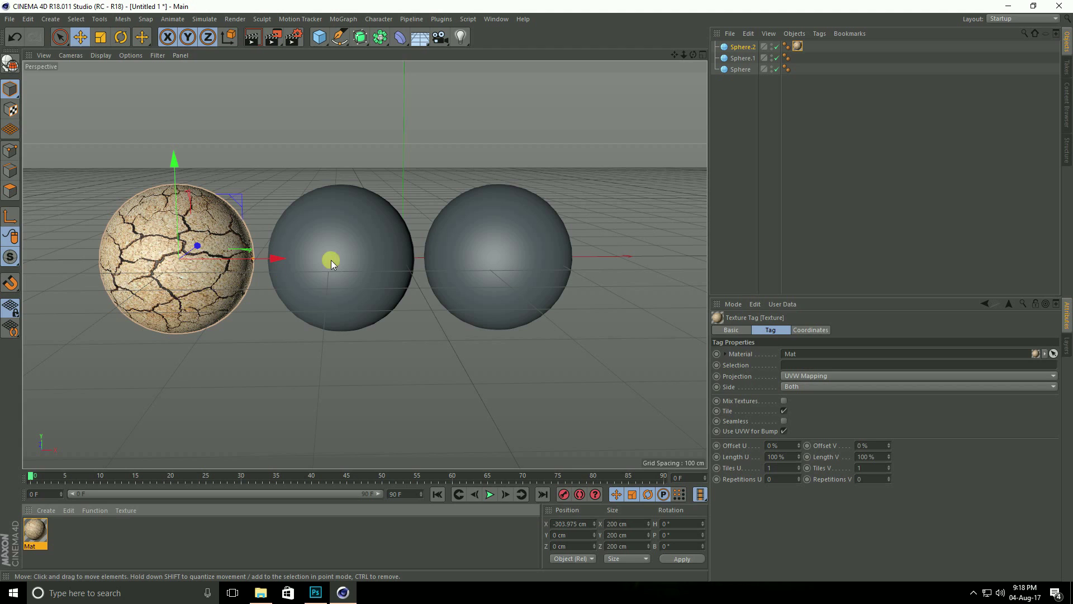
{"action": "left_click", "coordinate": [742, 48]}
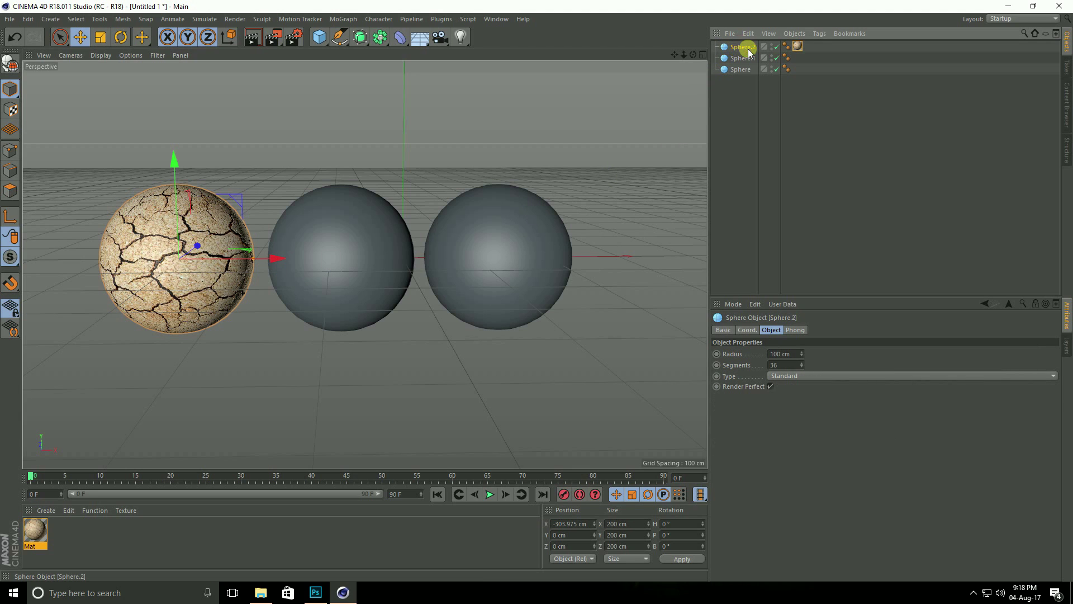
{"action": "left_click", "coordinate": [397, 43]}
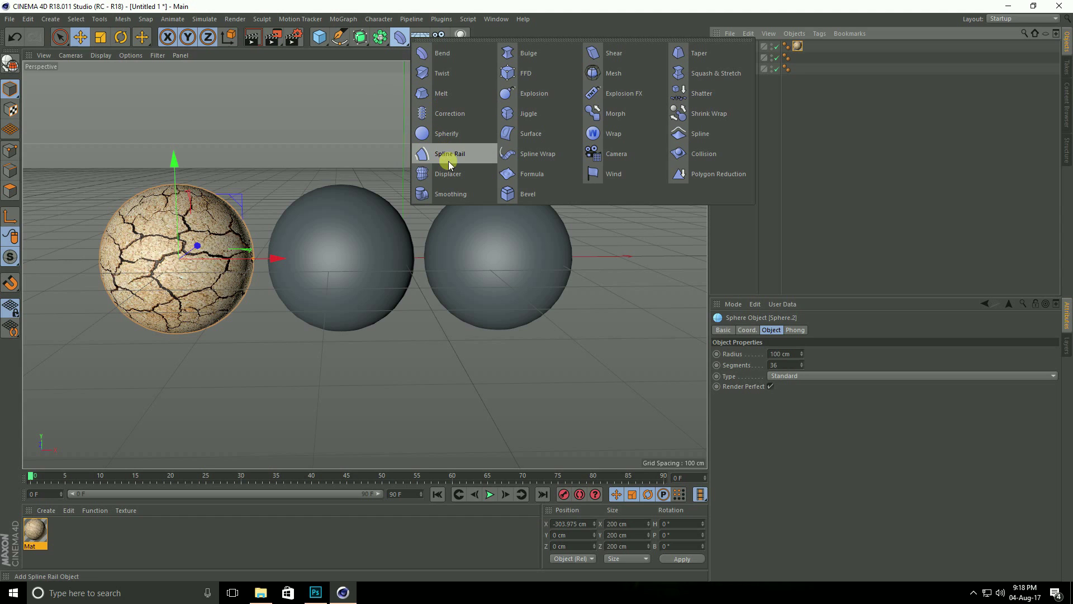
{"action": "left_click", "coordinate": [461, 174]}
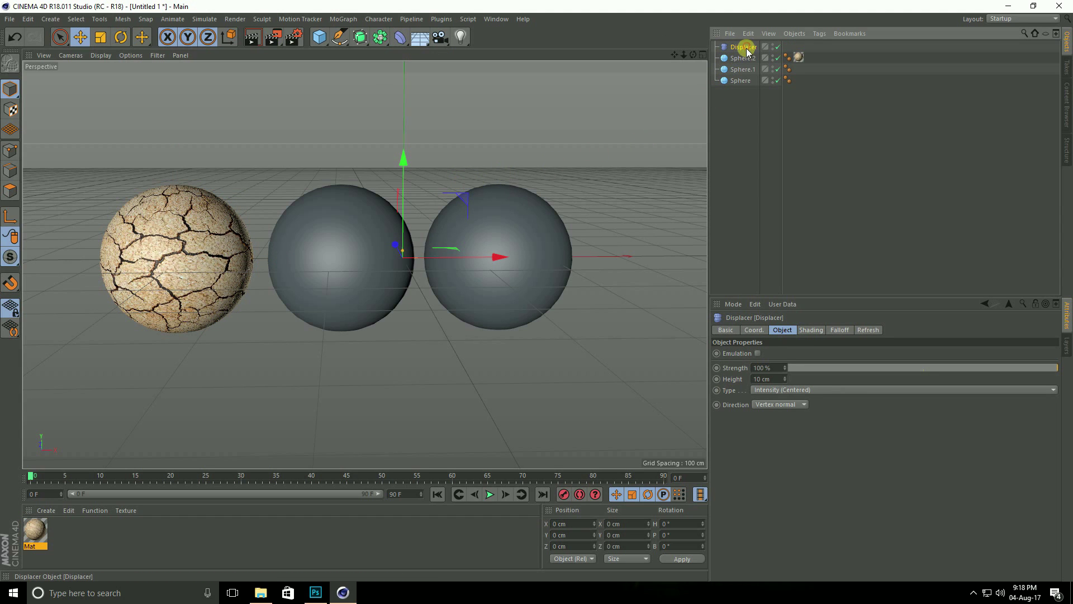
{"action": "left_click_drag", "start_coordinate": [743, 47], "coordinate": [747, 61]}
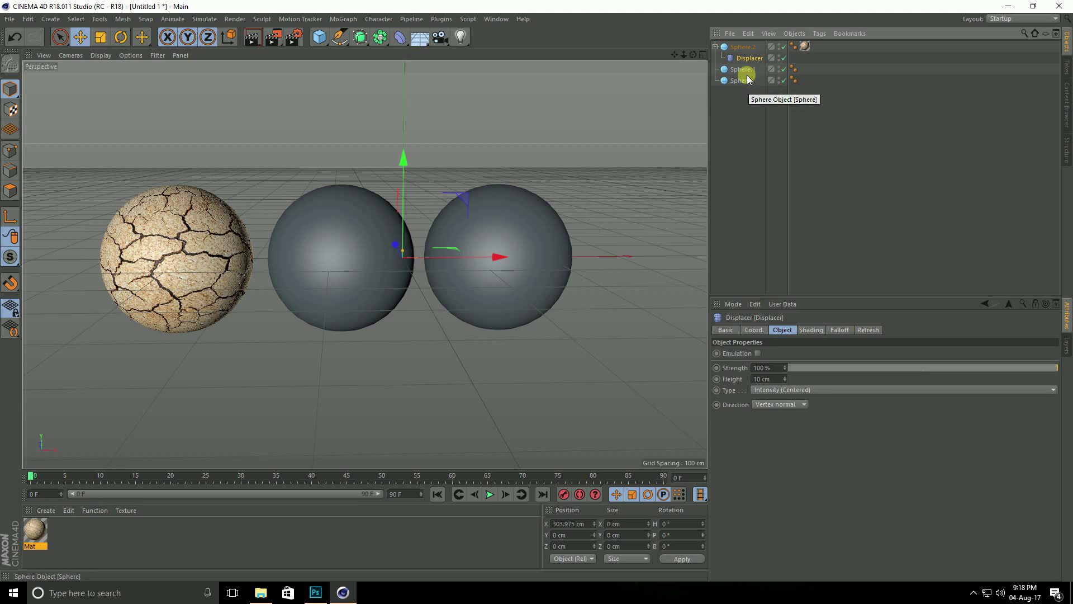
- Load 'sand texture bump' as the Displacer's image shader without copying it to the project
{"action": "left_click", "coordinate": [810, 330]}
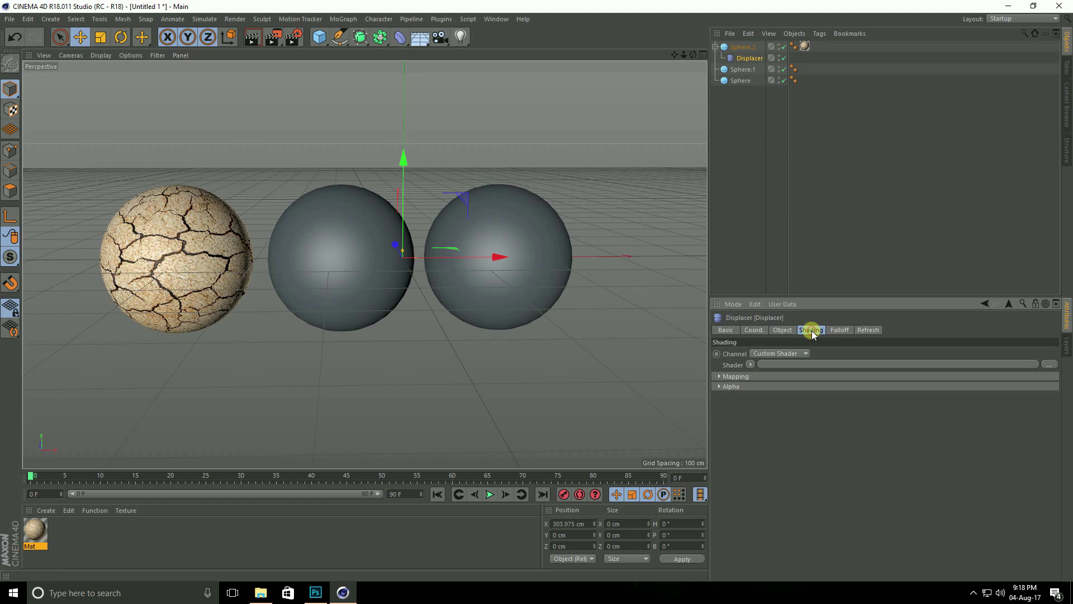
{"action": "left_click", "coordinate": [752, 364]}
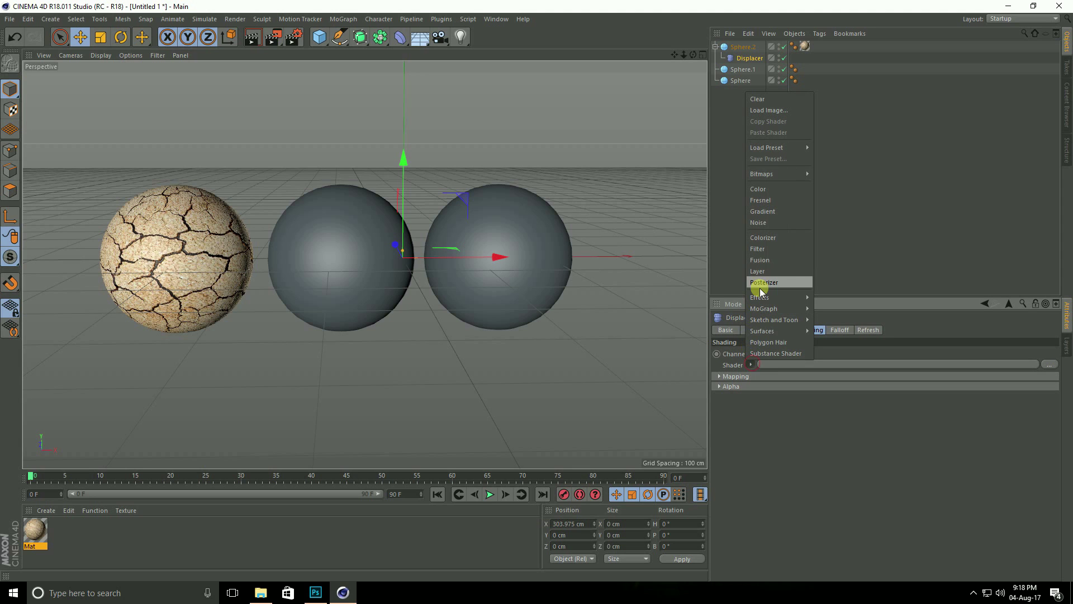
{"action": "left_click", "coordinate": [764, 110]}
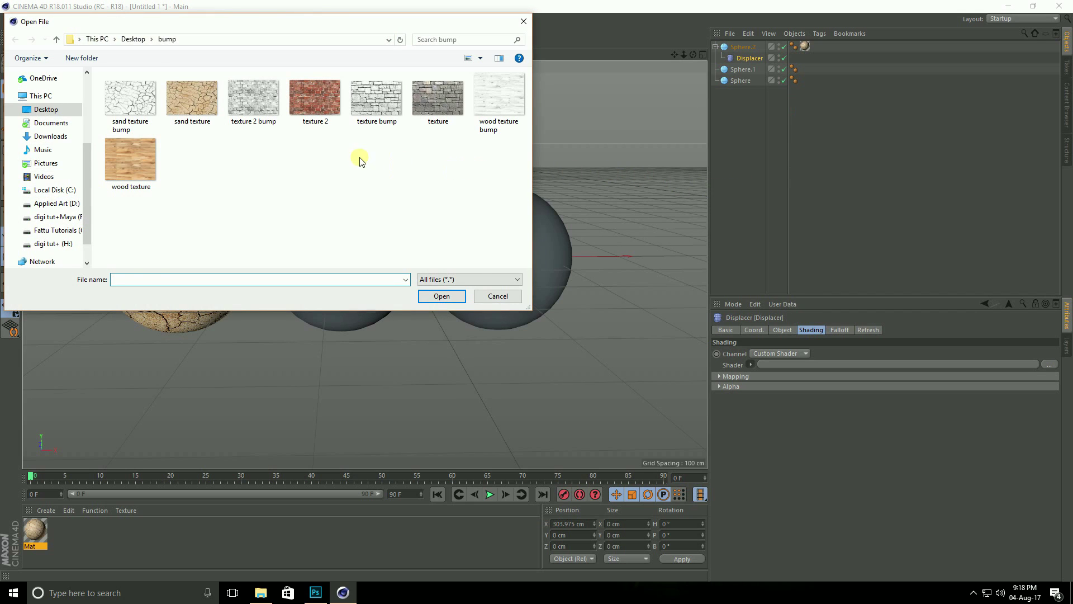
{"action": "left_click", "coordinate": [112, 100]}
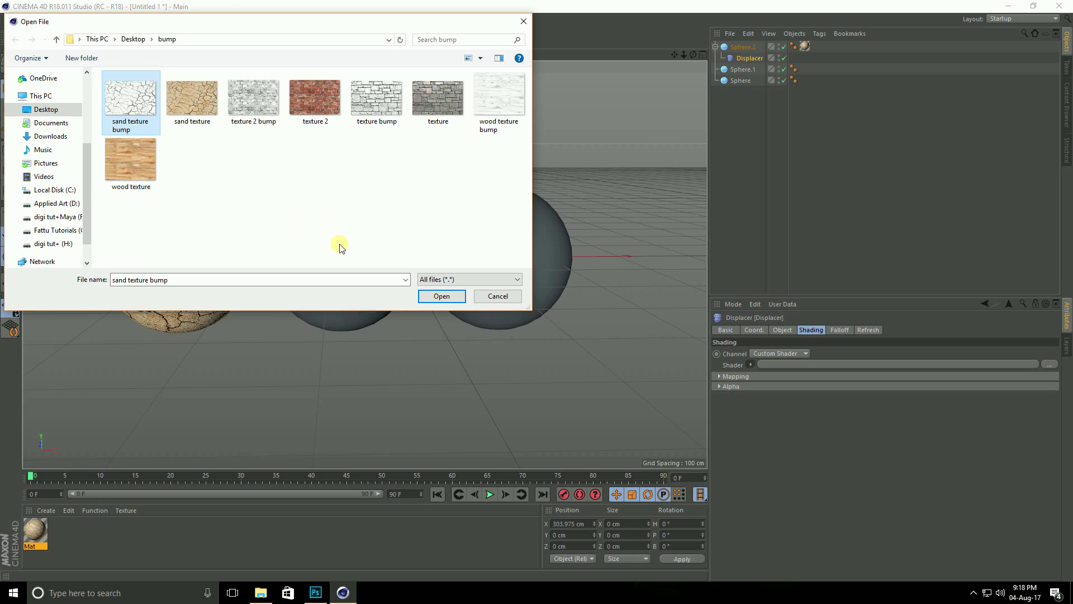
{"action": "left_click", "coordinate": [441, 296]}
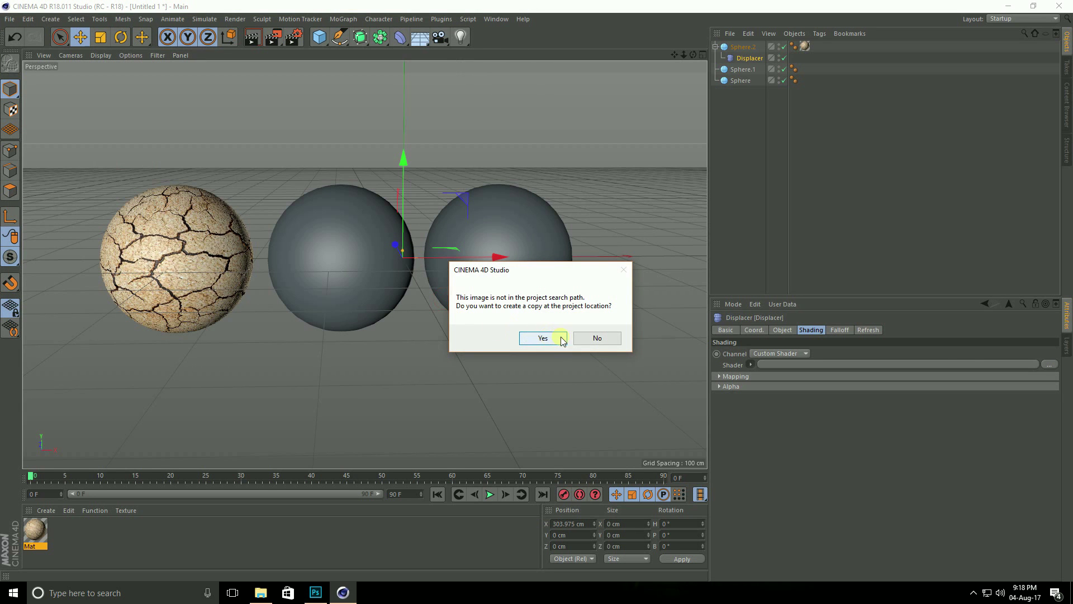
{"action": "left_click", "coordinate": [597, 338]}
{"action": "right_click_drag", "start_coordinate": [166, 233], "coordinate": [272, 267], "text": "alt"}
{"action": "mouse_move", "coordinate": [272, 267]}
{"action": "left_mouse_down", "text": "alt"}
{"action": "mouse_move", "coordinate": [260, 252]}
{"action": "mouse_move", "coordinate": [290, 262]}
{"action": "left_mouse_up", "text": "alt"}
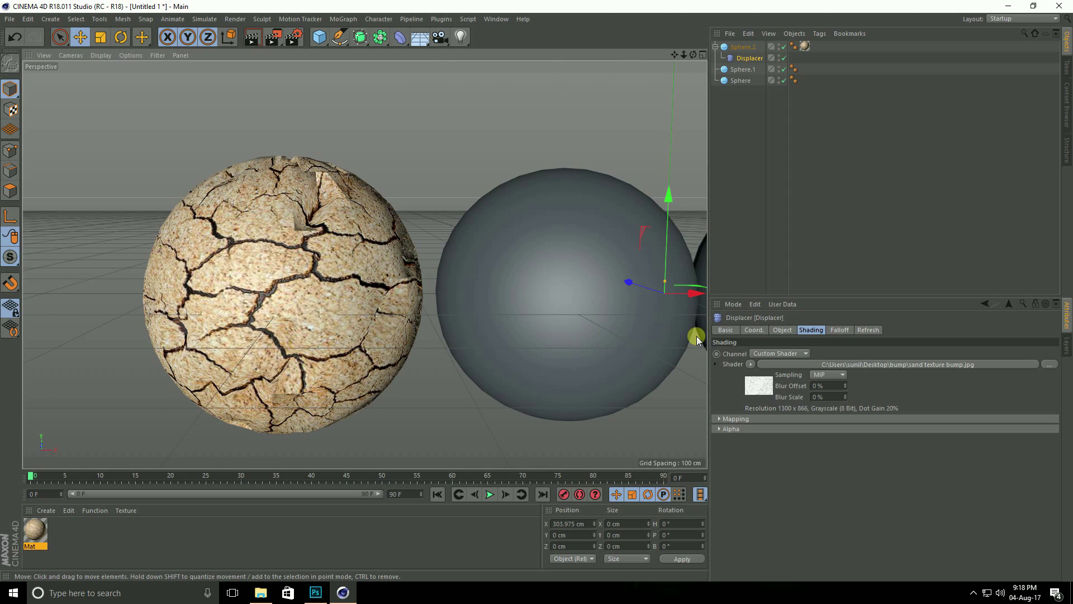
- Set the Displacer height to 1 cm and reframe the view on all three spheres
{"action": "left_click", "coordinate": [783, 330]}
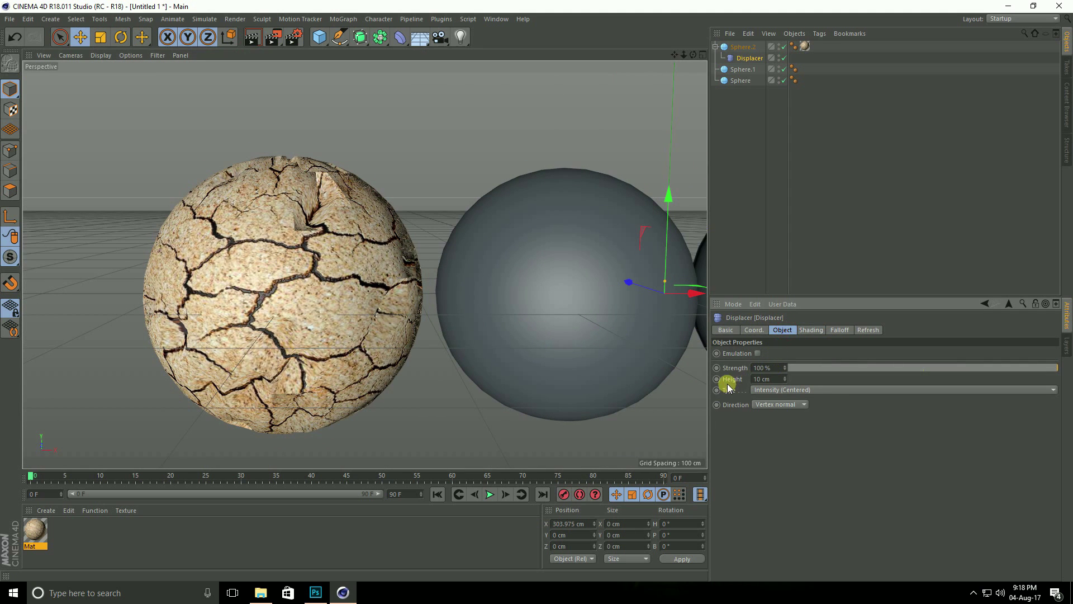
{"action": "left_click", "coordinate": [770, 379]}
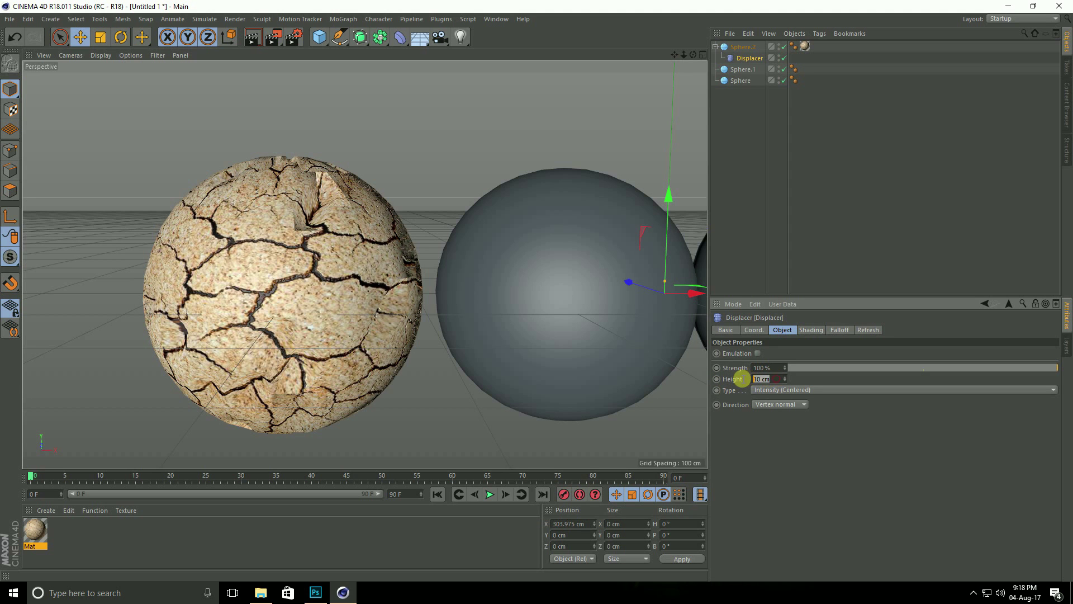
{"action": "type", "text": "1"}
{"action": "key", "text": "Return"}
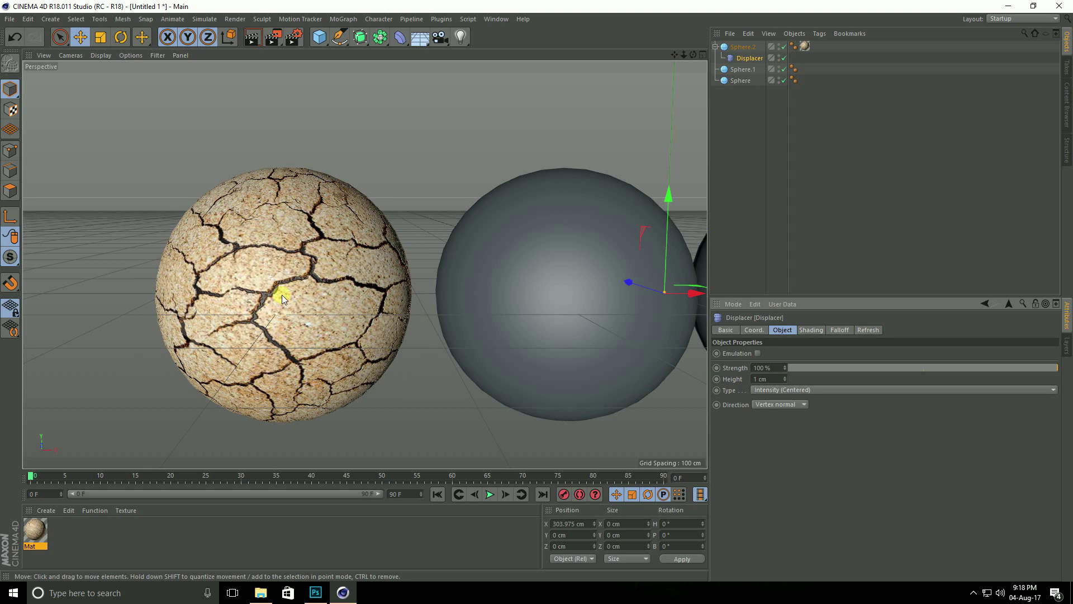
{"action": "left_click_drag", "start_coordinate": [282, 296], "coordinate": [290, 275], "text": "alt"}
{"action": "scroll", "coordinate": [395, 271], "scroll_direction": "down", "scroll_amount": 3}
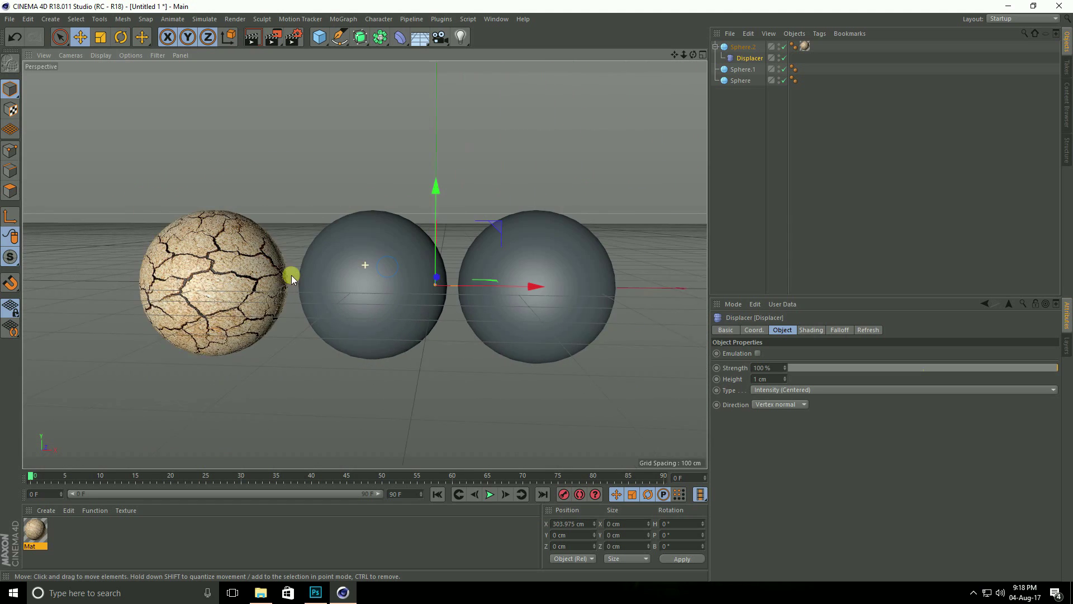
{"action": "middle_click_drag", "start_coordinate": [291, 275], "coordinate": [243, 275], "text": "alt"}
{"action": "scroll", "coordinate": [276, 259], "scroll_direction": "up", "scroll_amount": 3}
{"action": "left_click_drag", "start_coordinate": [276, 259], "coordinate": [274, 266], "text": "alt"}
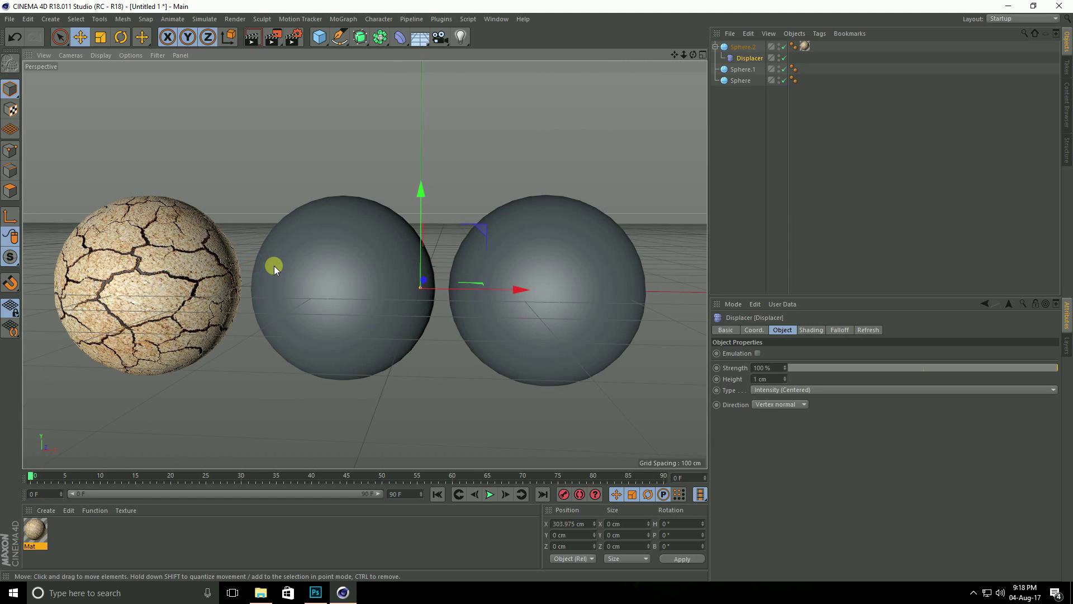
- Create a new material Mat.1 with texture 2 as its colour image
{"action": "left_click", "coordinate": [54, 510]}
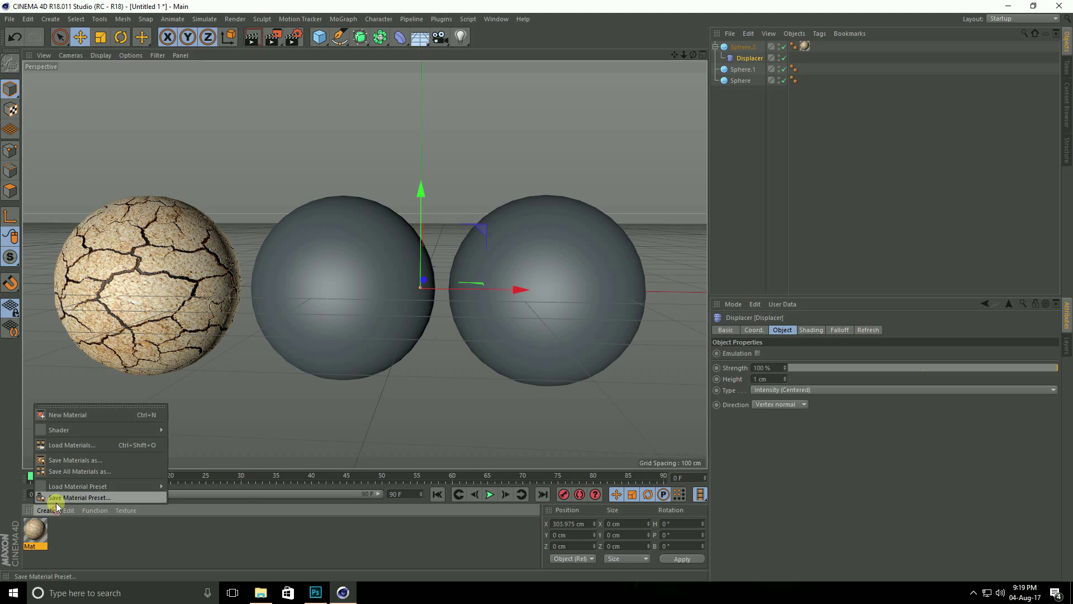
{"action": "left_click", "coordinate": [62, 415]}
{"action": "double_click", "coordinate": [35, 530]}
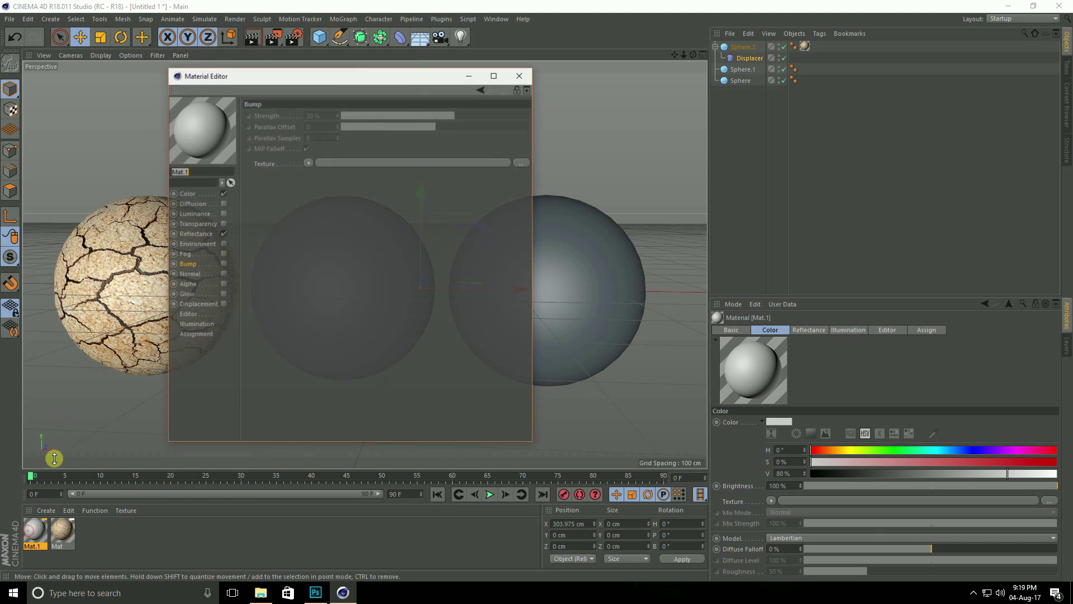
{"action": "left_click", "coordinate": [180, 194]}
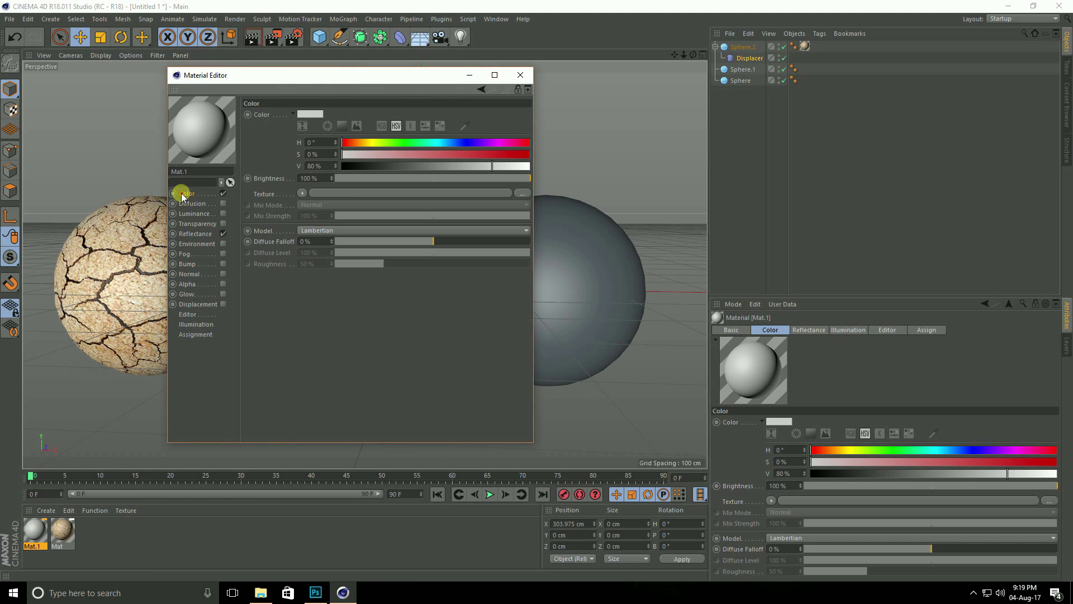
{"action": "left_click", "coordinate": [518, 193]}
{"action": "double_click", "coordinate": [469, 173]}
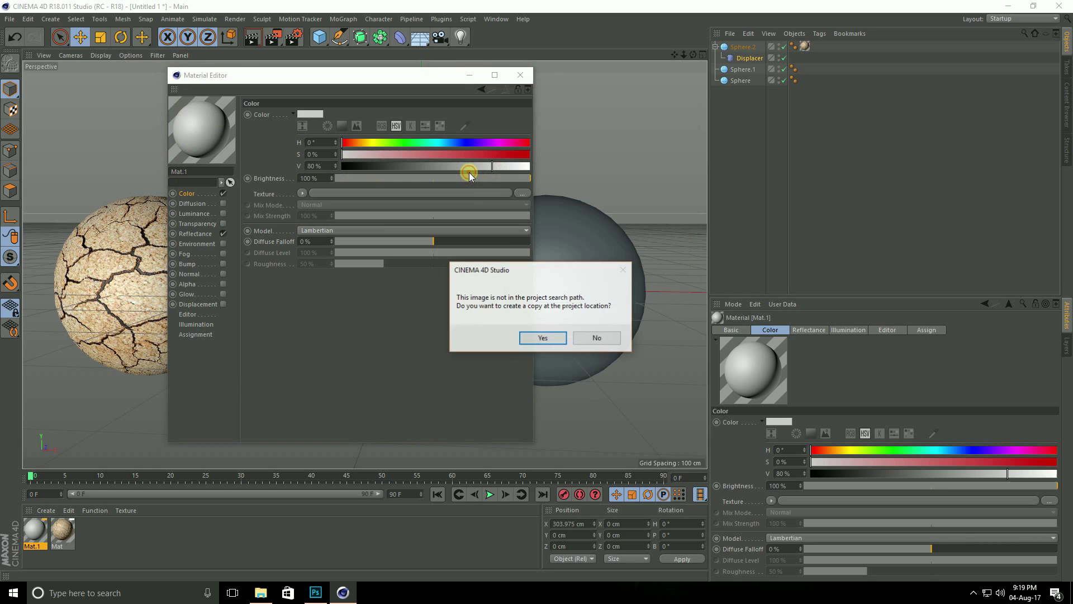
{"action": "left_click", "coordinate": [598, 337]}
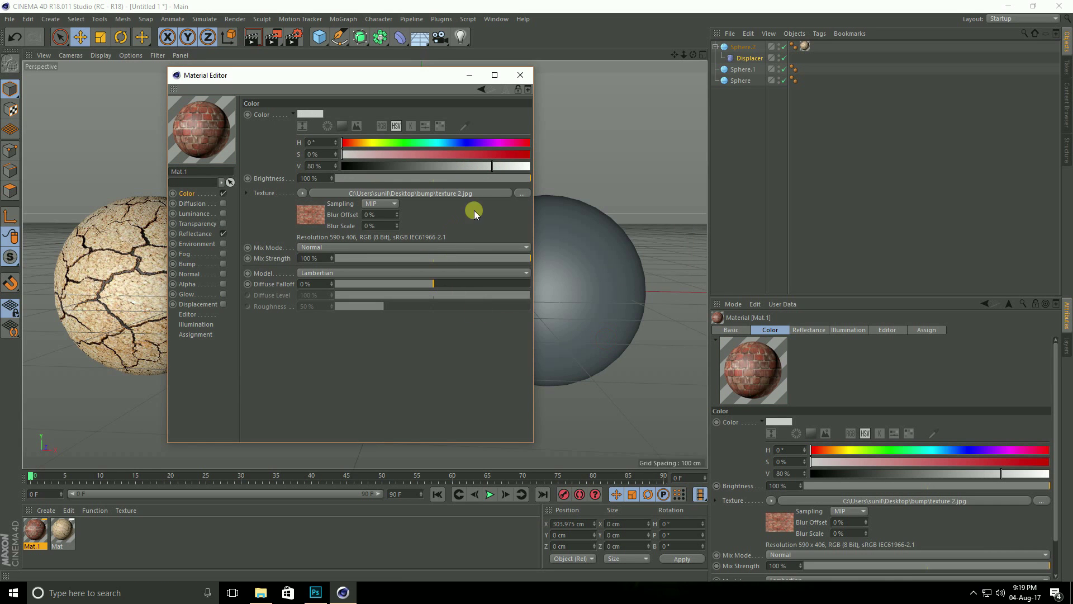
- Enable bump with texture 2 bump at 30% strength and apply Mat.1 to the middle sphere
{"action": "left_click", "coordinate": [190, 264]}
{"action": "left_click", "coordinate": [223, 264]}
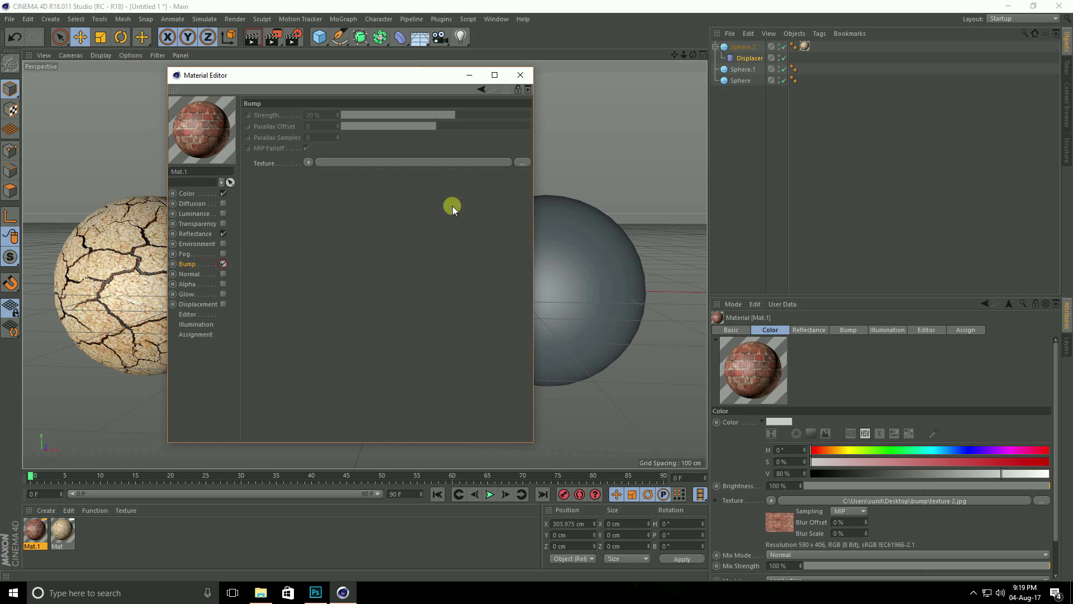
{"action": "left_click", "coordinate": [522, 163]}
{"action": "left_click", "coordinate": [412, 180]}
{"action": "double_click", "coordinate": [412, 180]}
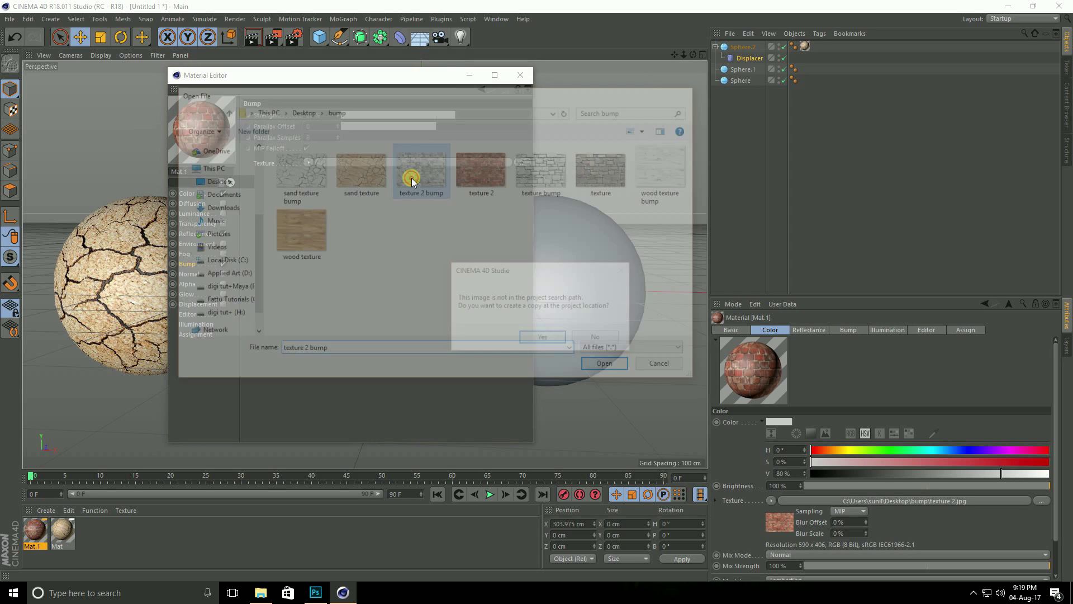
{"action": "left_click", "coordinate": [592, 343]}
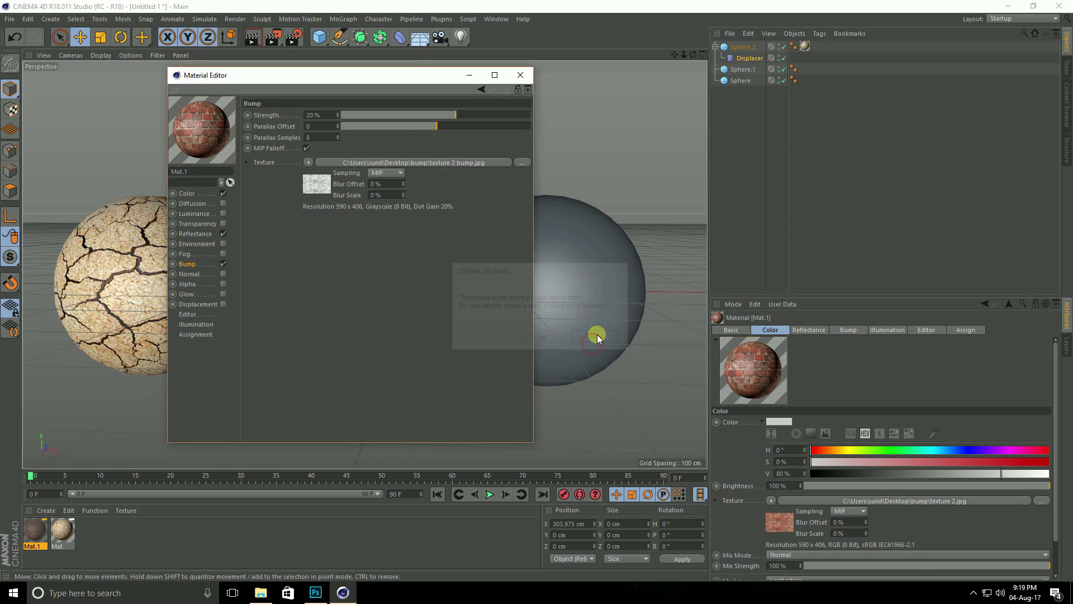
{"action": "double_click", "coordinate": [313, 114]}
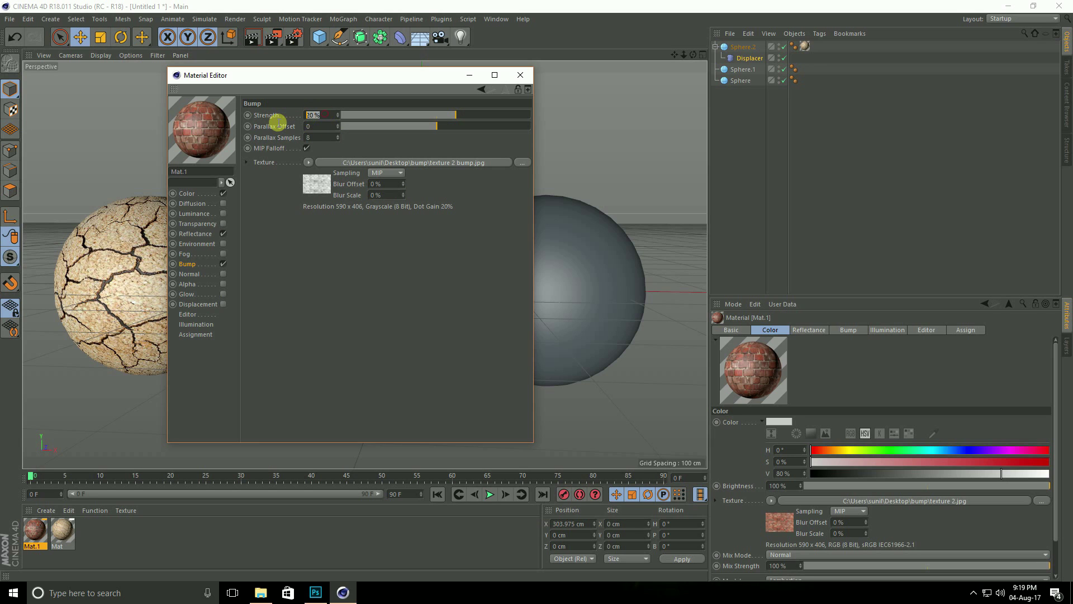
{"action": "type", "text": "30"}
{"action": "key", "text": "Return"}
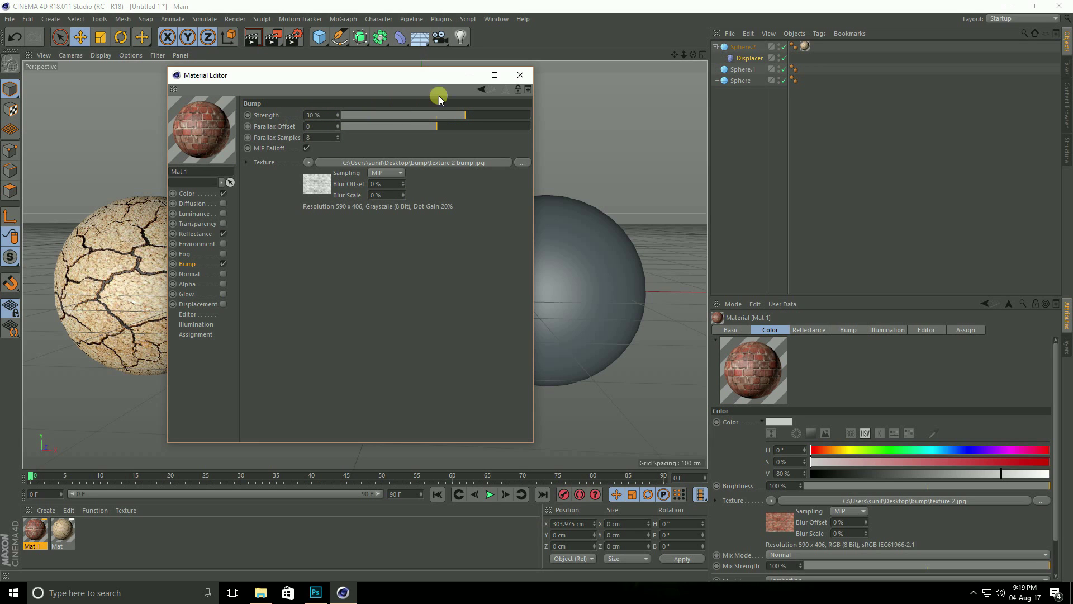
{"action": "left_click", "coordinate": [519, 75]}
{"action": "left_click_drag", "start_coordinate": [34, 531], "coordinate": [336, 324]}
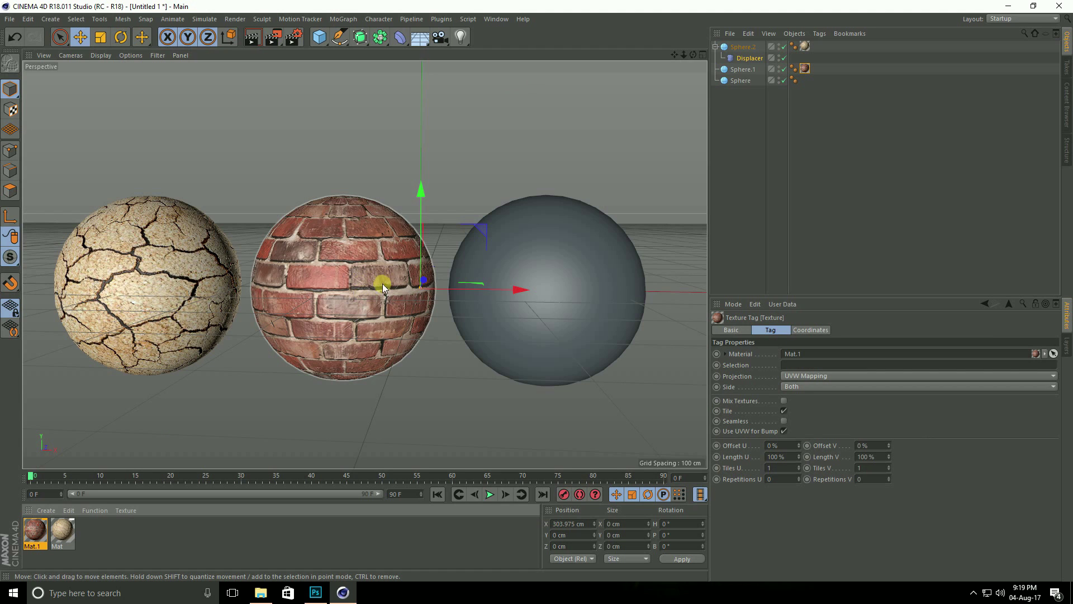
- Parent a new Displacer under Sphere.1, driven by the texture 2 bump image
{"action": "left_click_drag", "start_coordinate": [400, 40], "coordinate": [428, 170]}
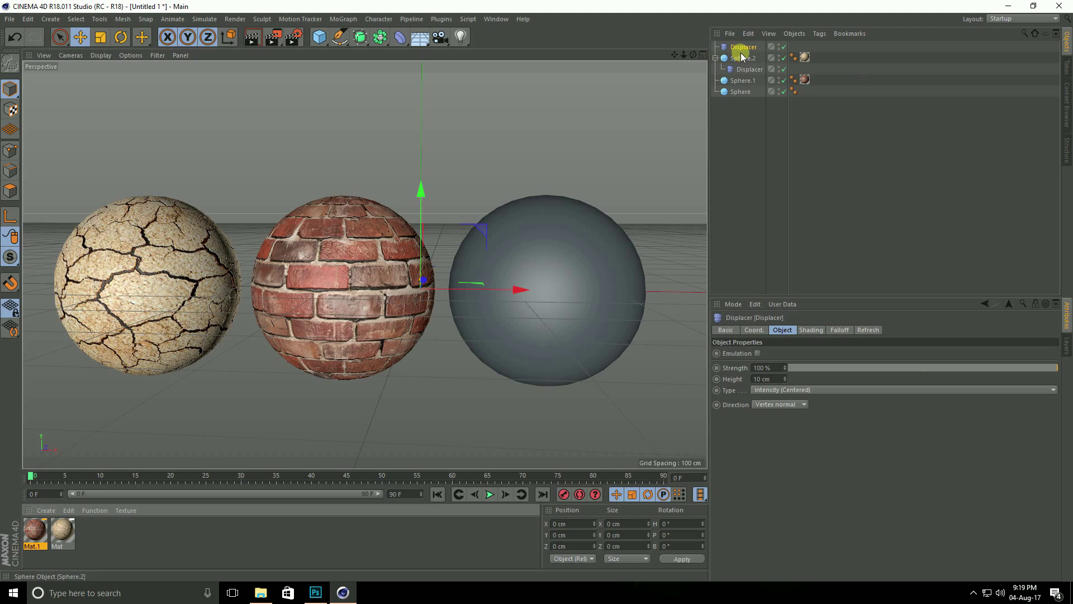
{"action": "left_click_drag", "start_coordinate": [745, 52], "coordinate": [741, 76]}
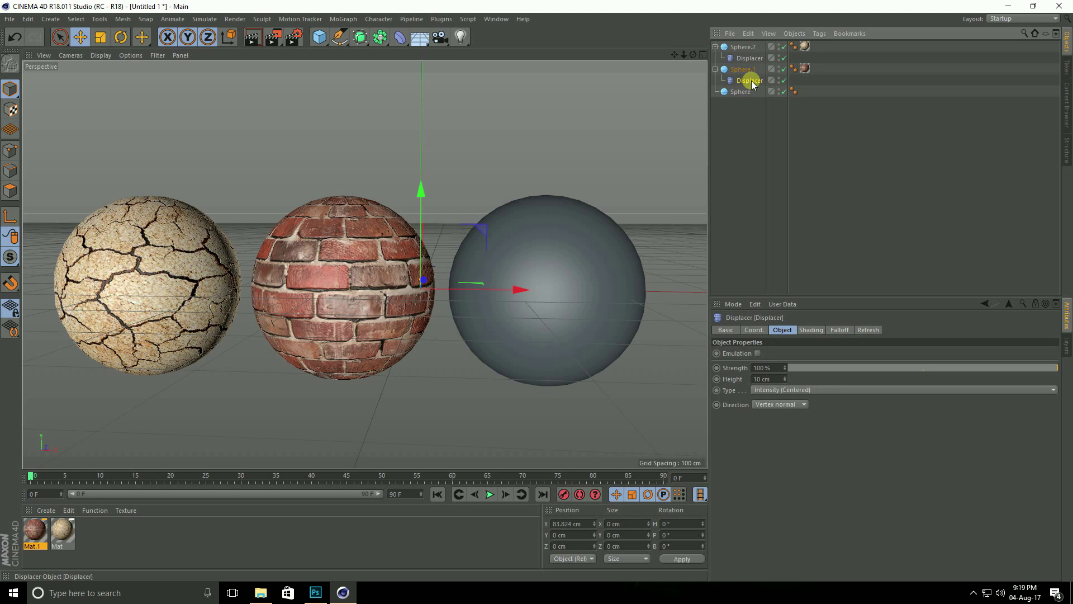
{"action": "left_click", "coordinate": [810, 330]}
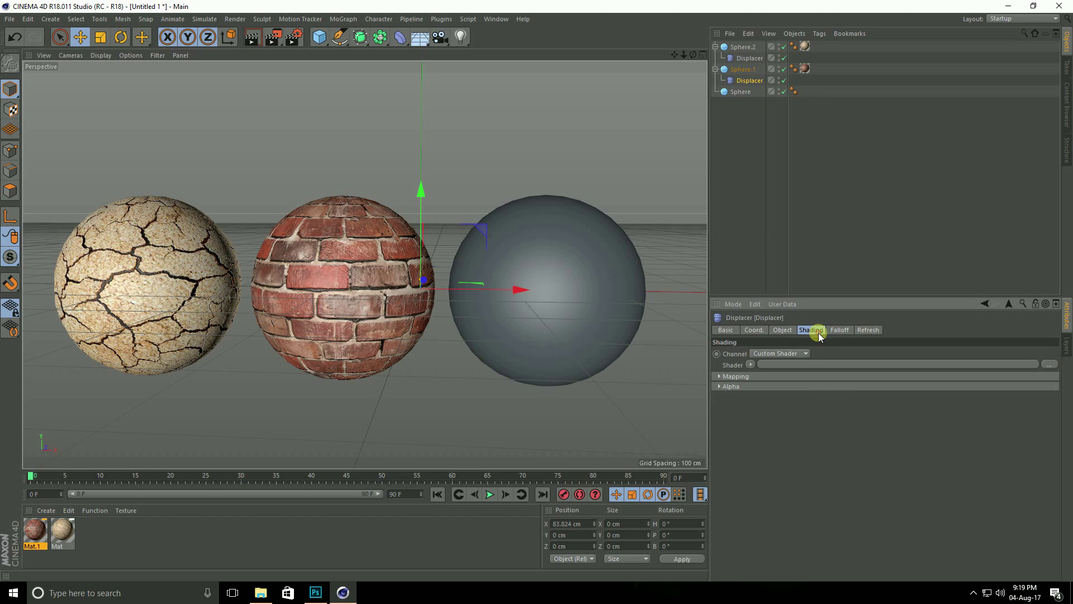
{"action": "left_click", "coordinate": [750, 364]}
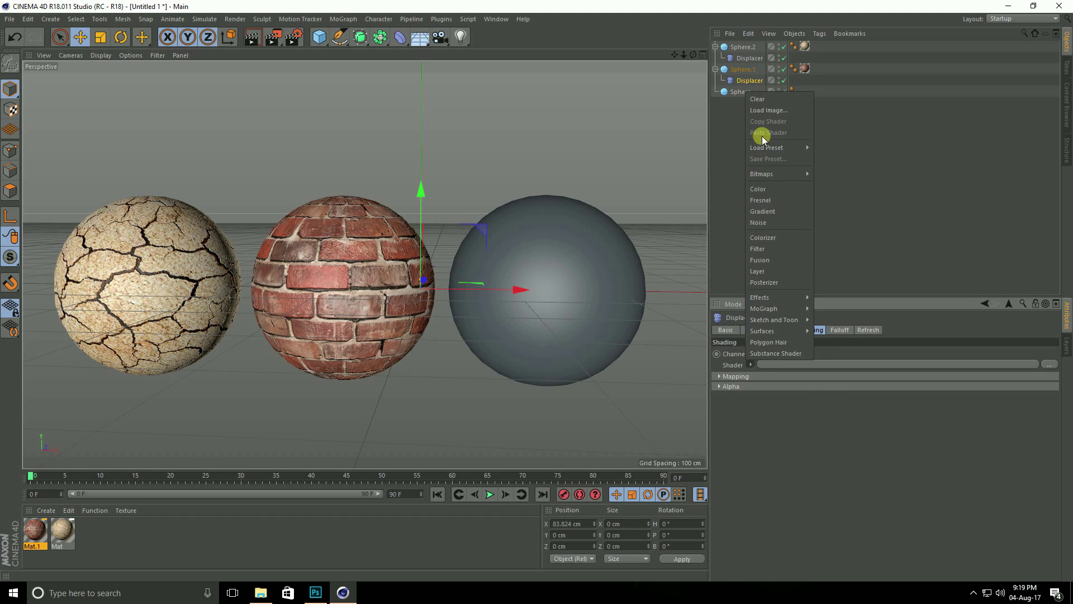
{"action": "left_click", "coordinate": [764, 111]}
{"action": "double_click", "coordinate": [263, 101]}
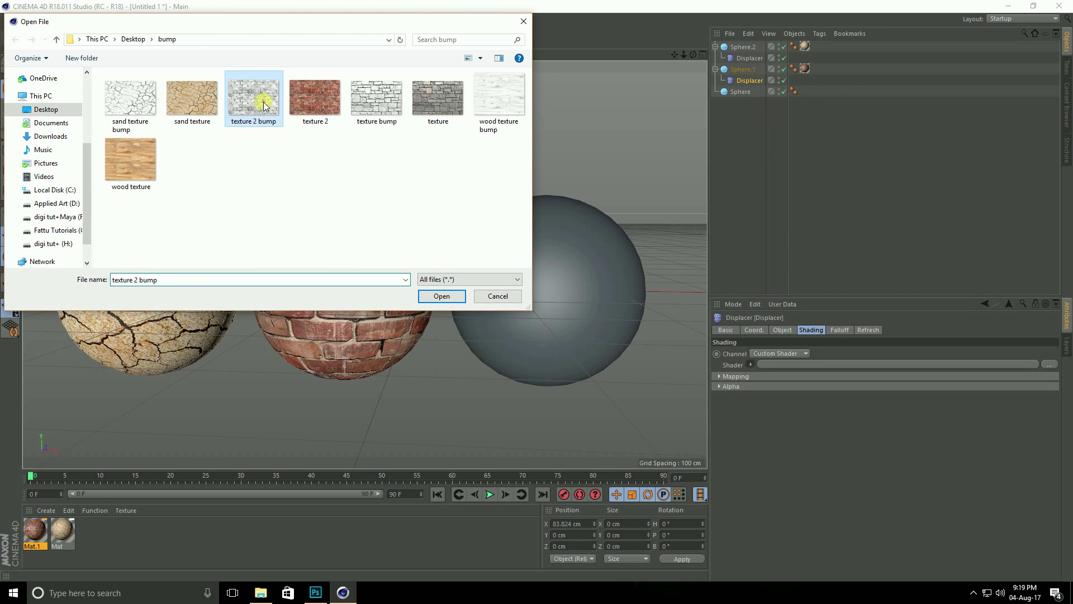
{"action": "left_click", "coordinate": [596, 338]}
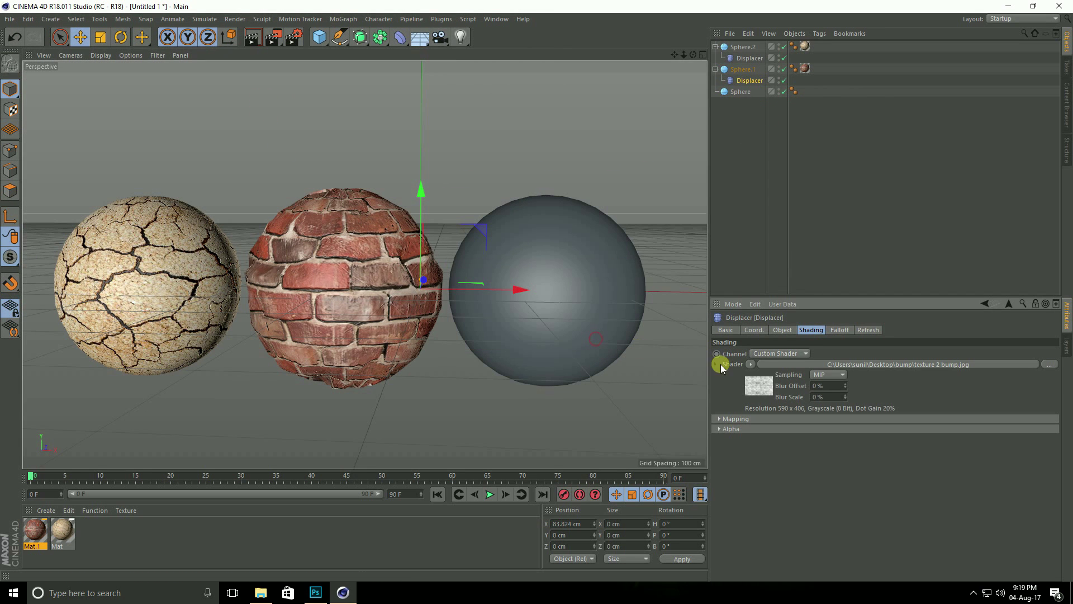
{"action": "left_click", "coordinate": [781, 331]}
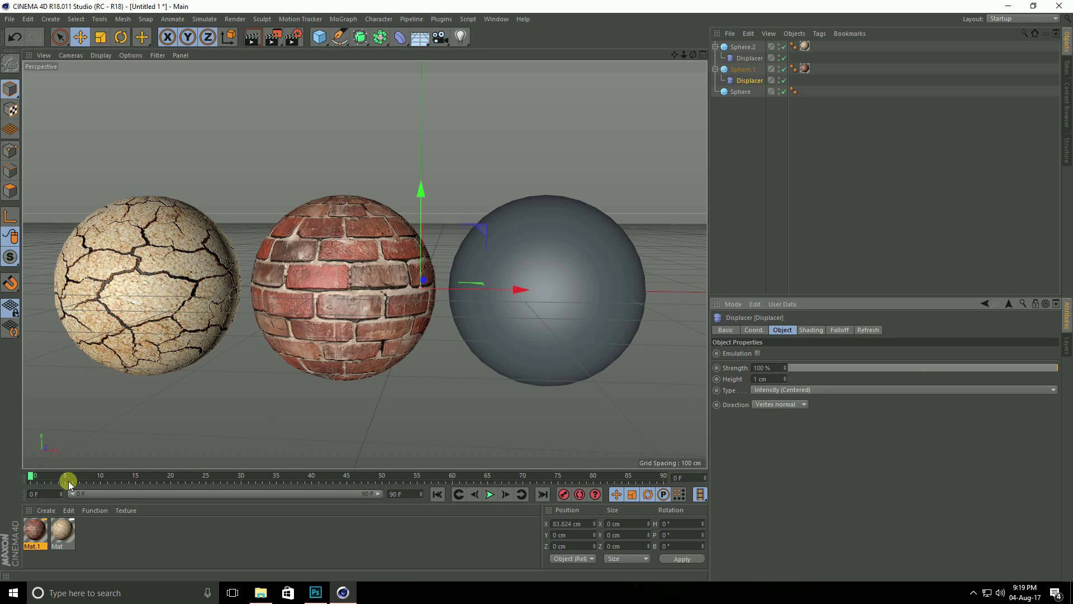
- Create a new material Mat.2 with the stone texture as its colour image
{"action": "left_click", "coordinate": [47, 511]}
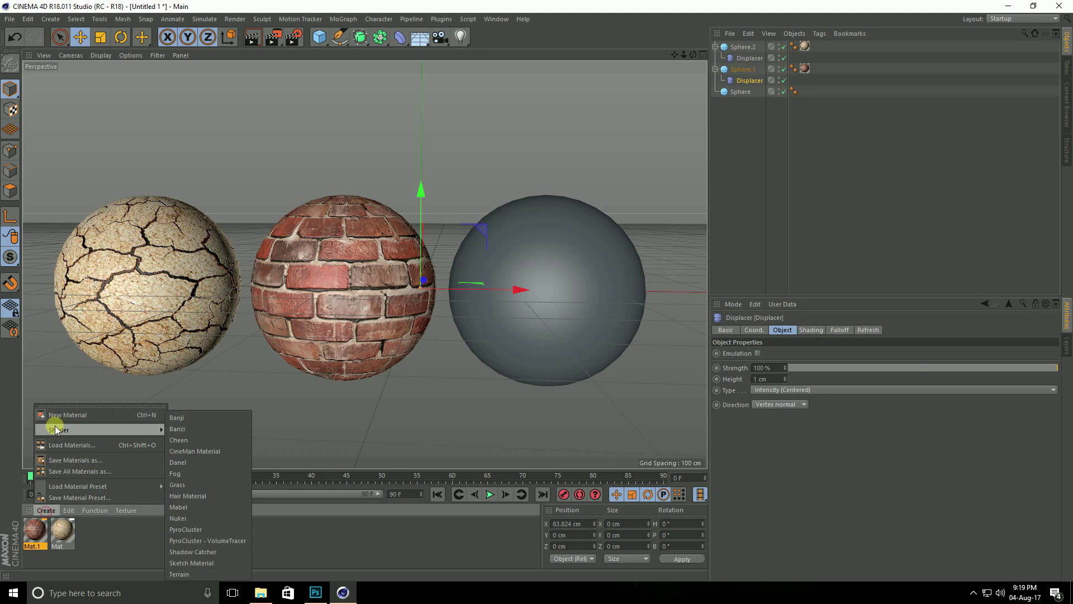
{"action": "left_click", "coordinate": [57, 417]}
{"action": "double_click", "coordinate": [37, 528]}
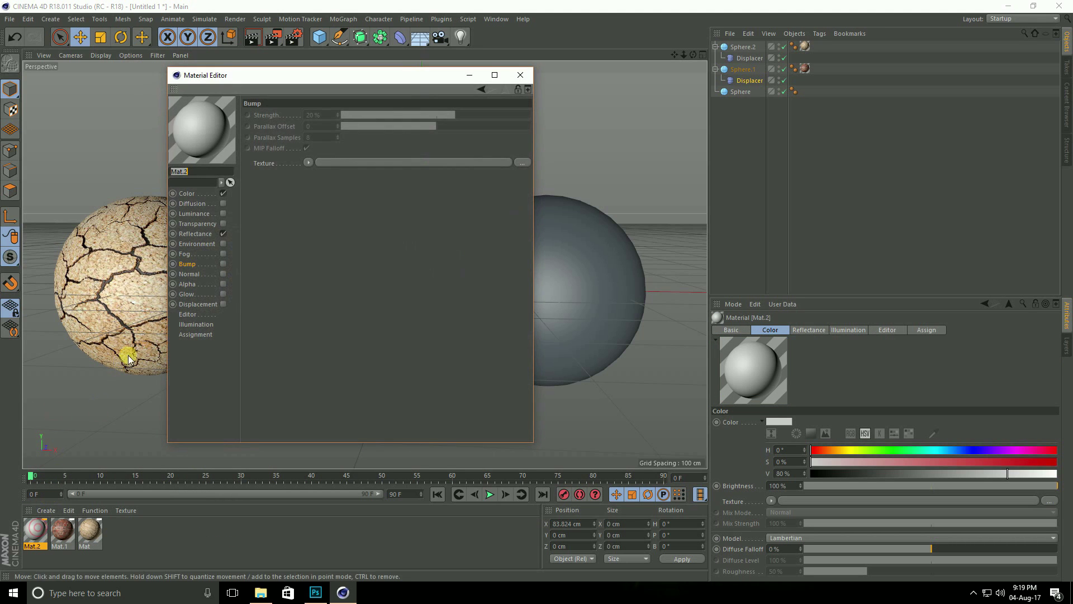
{"action": "left_click", "coordinate": [189, 194]}
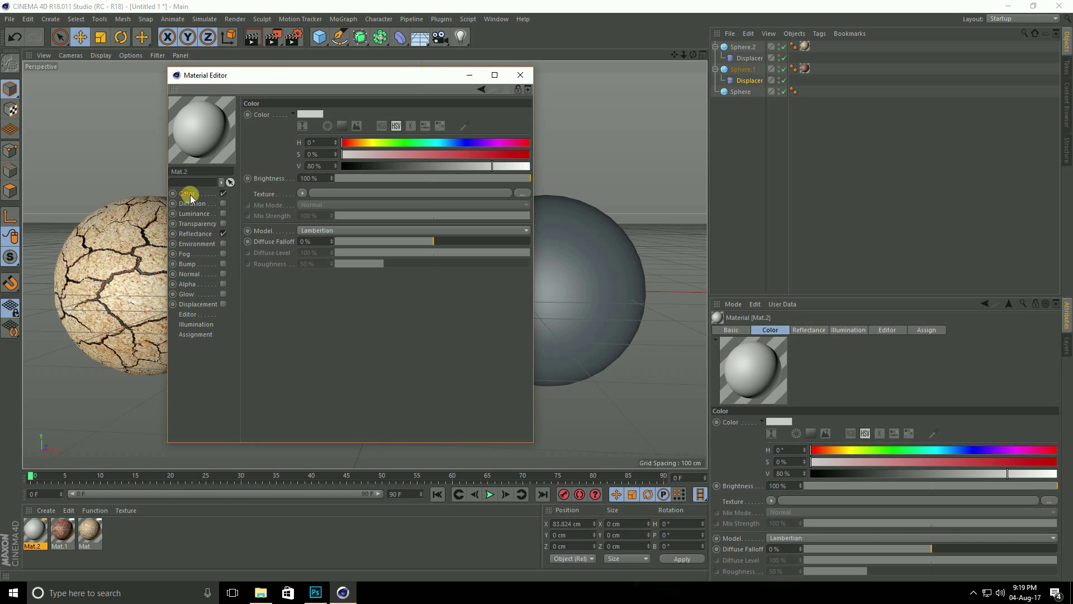
{"action": "left_click", "coordinate": [521, 193]}
{"action": "left_click", "coordinate": [617, 176]}
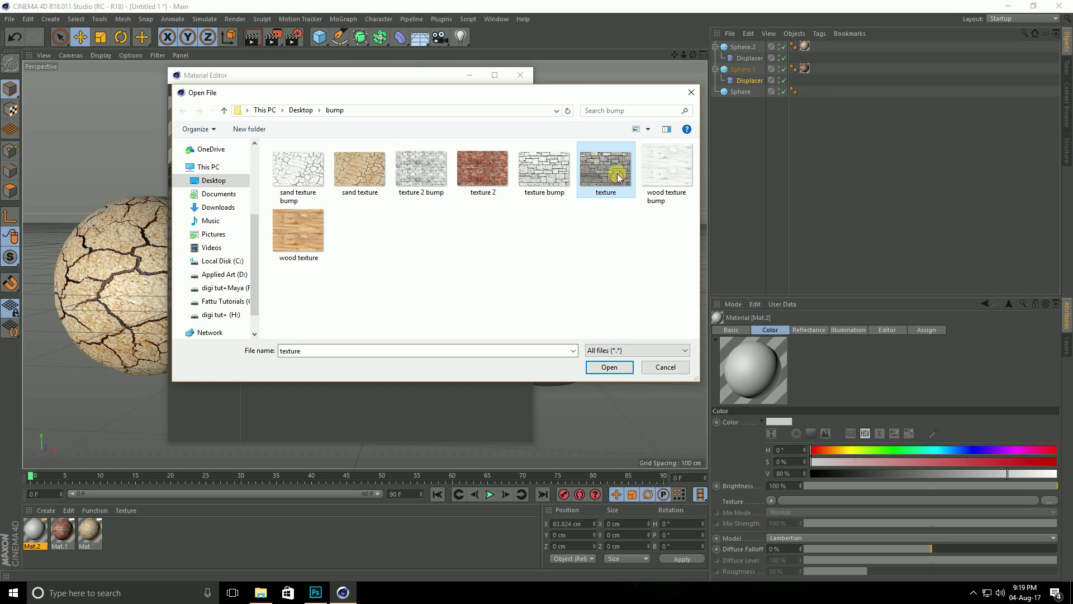
{"action": "left_click", "coordinate": [610, 366]}
{"action": "left_click", "coordinate": [597, 339]}
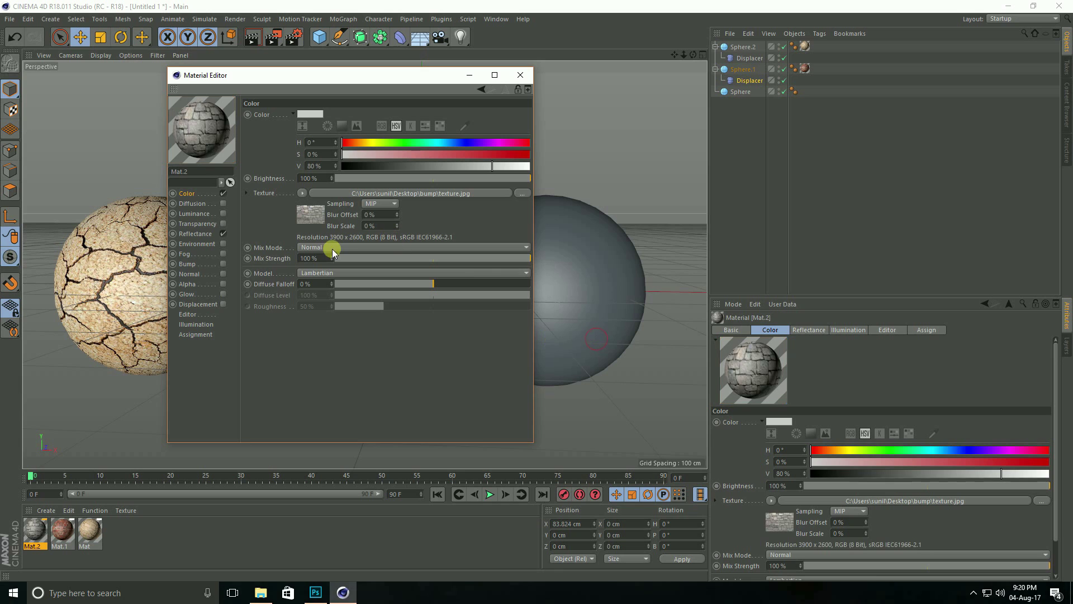
- Enable bump on Mat.2 using the texture bump image at 30% strength
{"action": "left_click", "coordinate": [223, 264]}
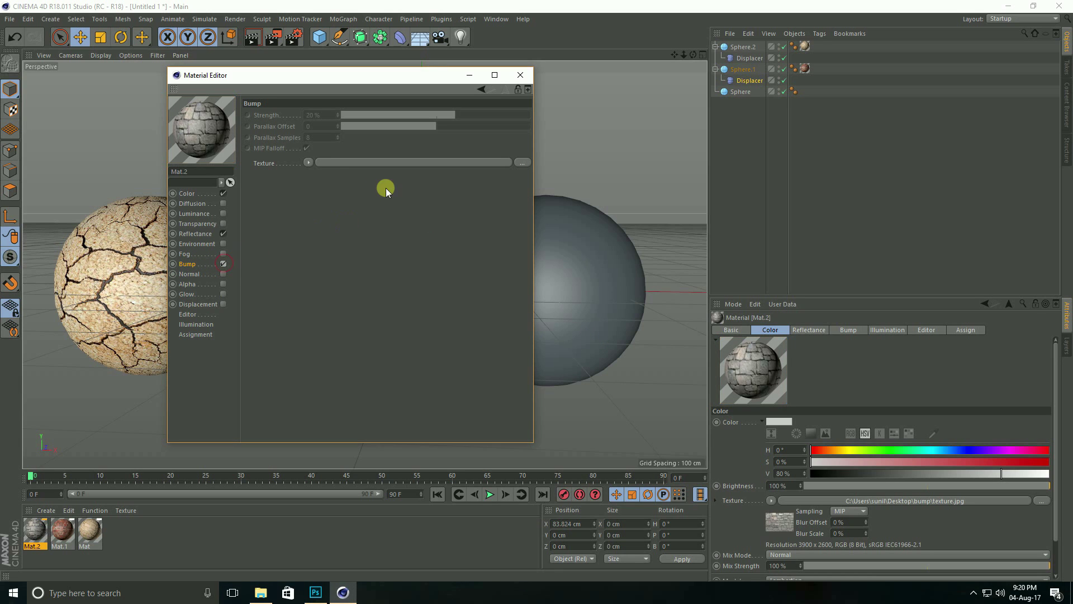
{"action": "left_click", "coordinate": [522, 162]}
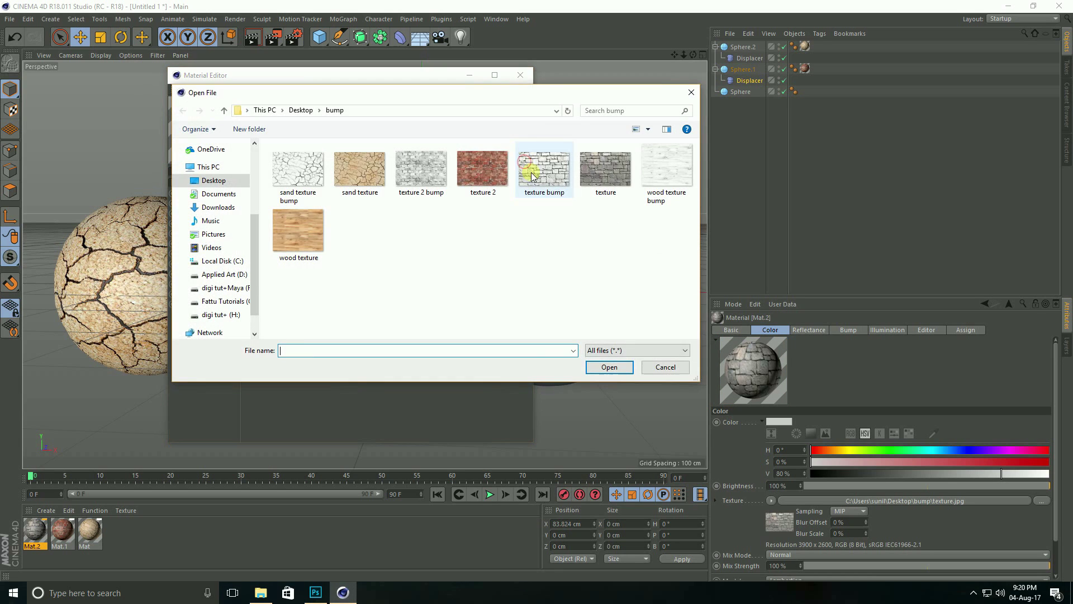
{"action": "left_click", "coordinate": [545, 190]}
{"action": "left_click", "coordinate": [610, 367]}
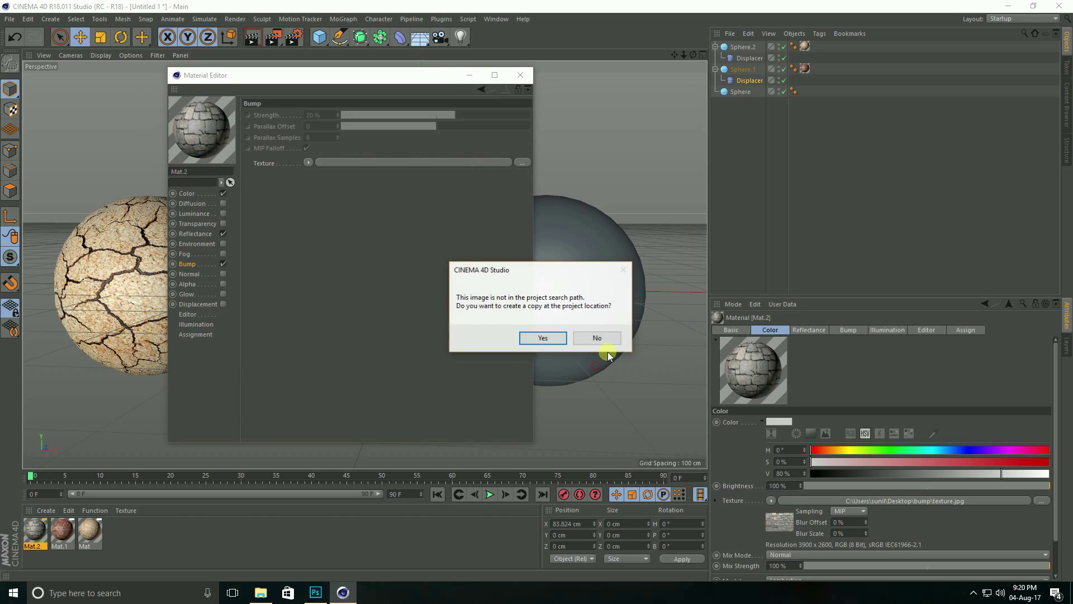
{"action": "left_click", "coordinate": [598, 339]}
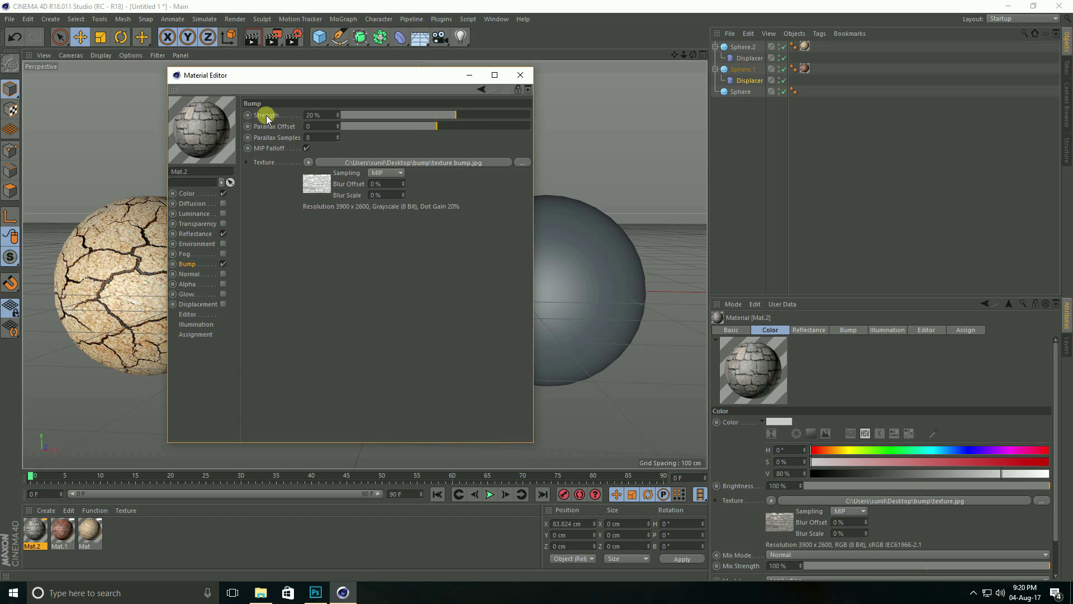
{"action": "double_click", "coordinate": [309, 115]}
- Apply the stone material to the right sphere and add a new Displacer
{"action": "left_click", "coordinate": [520, 75]}
{"action": "left_click_drag", "start_coordinate": [36, 529], "coordinate": [565, 278]}
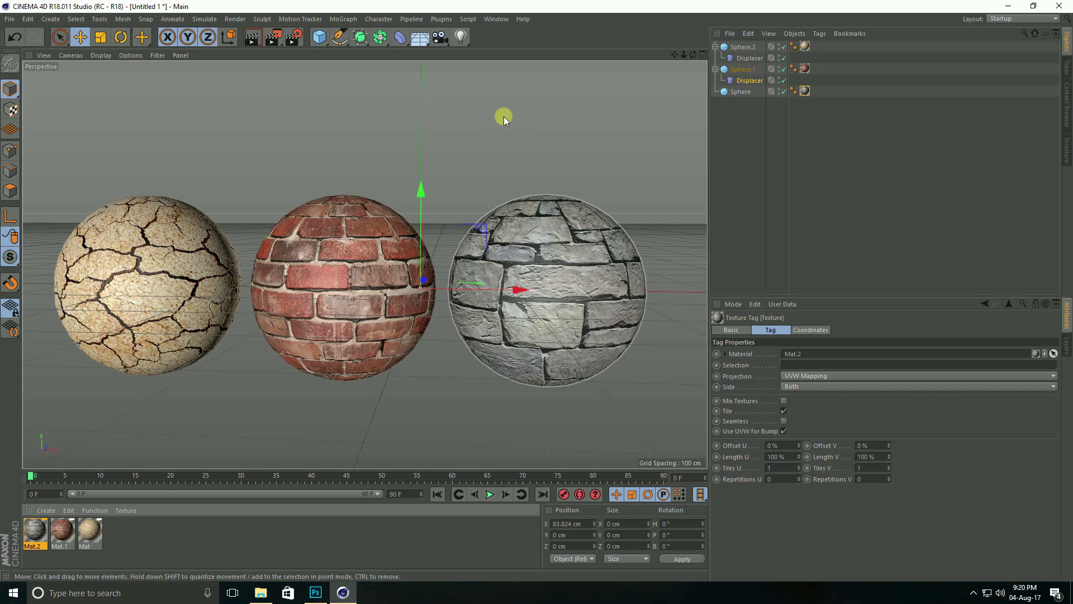
{"action": "left_click", "coordinate": [402, 38]}
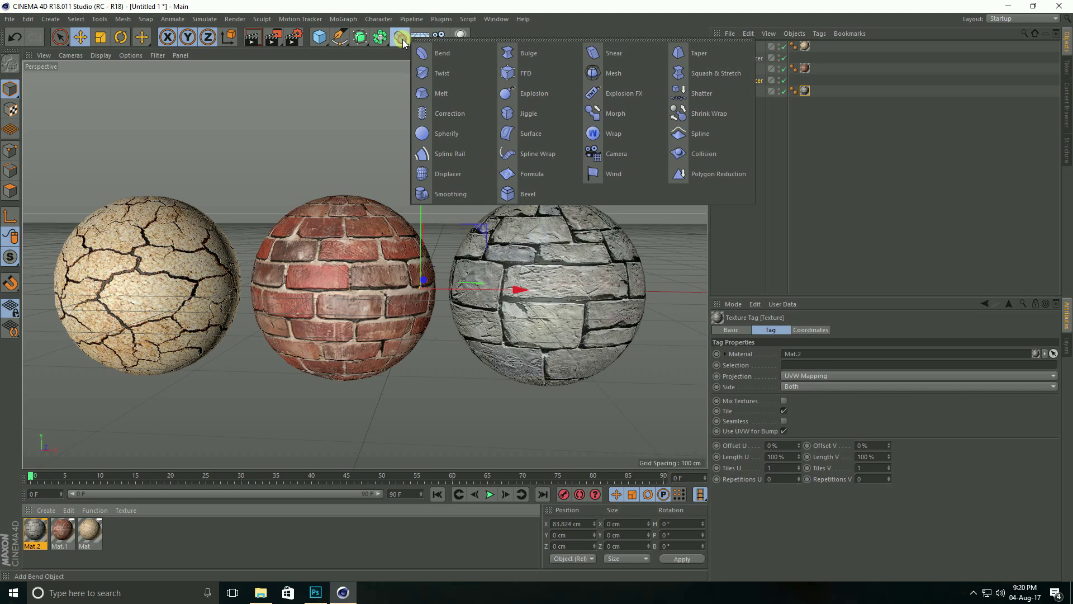
{"action": "left_click", "coordinate": [439, 176]}
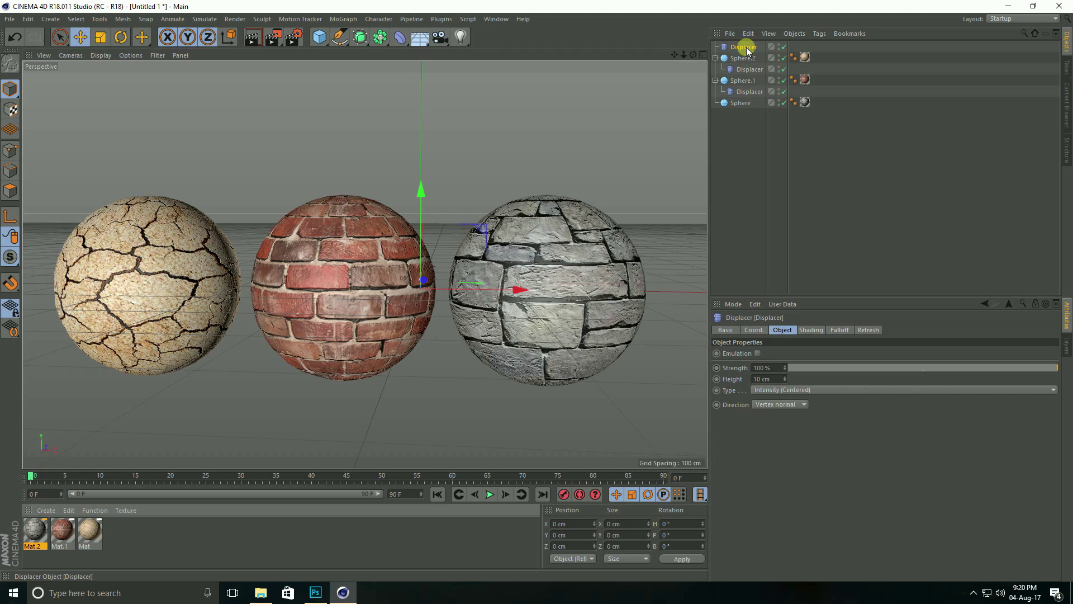
- Parent the Displacer under the stone sphere and load 'texture bump' as its image shader
{"action": "left_click_drag", "start_coordinate": [747, 49], "coordinate": [741, 103]}
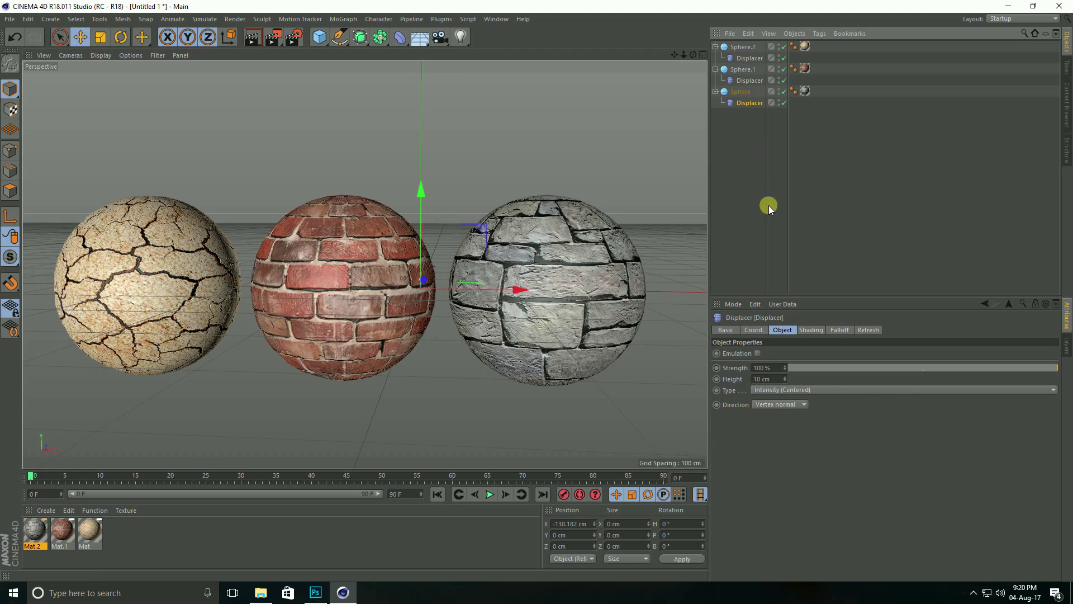
{"action": "left_click", "coordinate": [807, 331]}
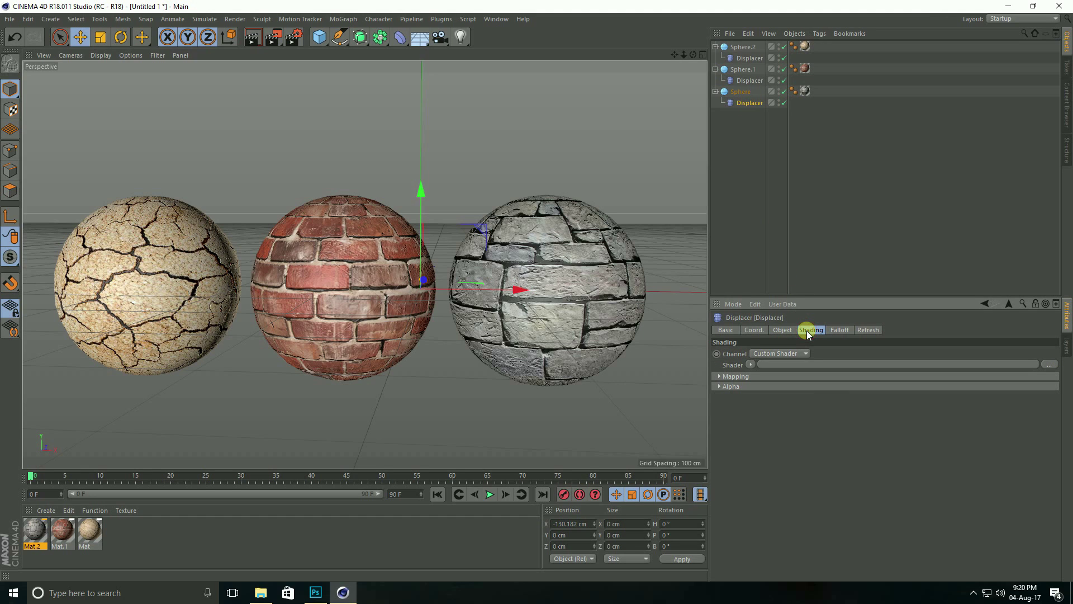
{"action": "left_click", "coordinate": [750, 365]}
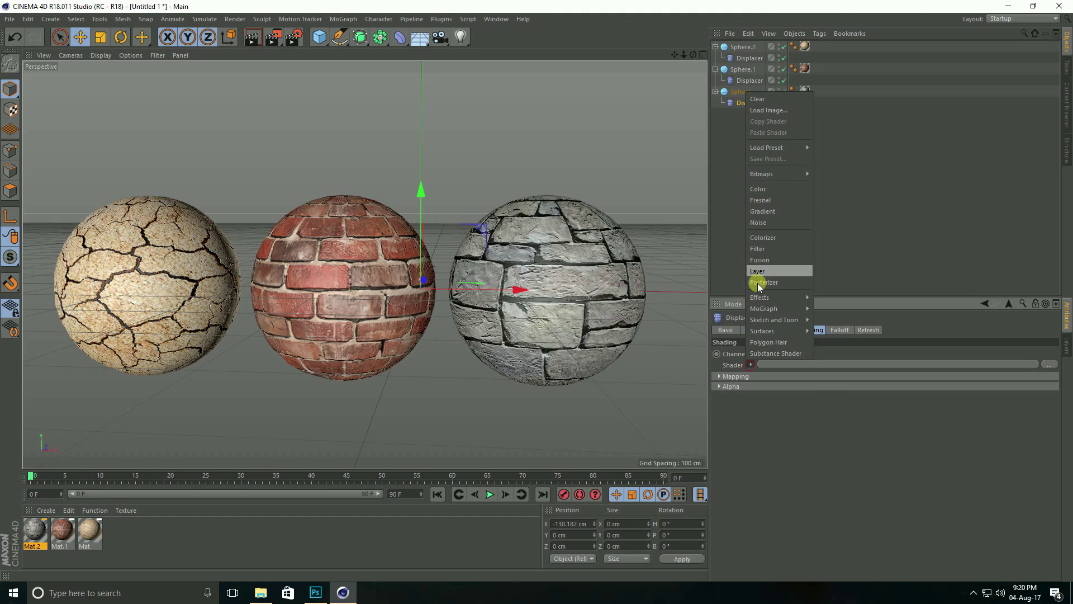
{"action": "left_click", "coordinate": [762, 111]}
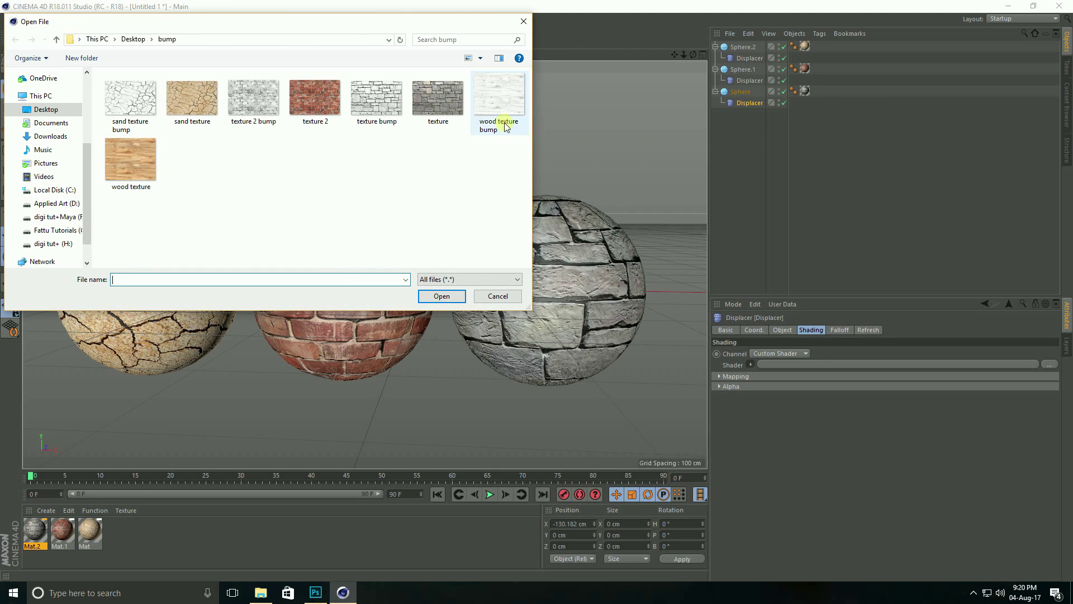
{"action": "left_click", "coordinate": [390, 99]}
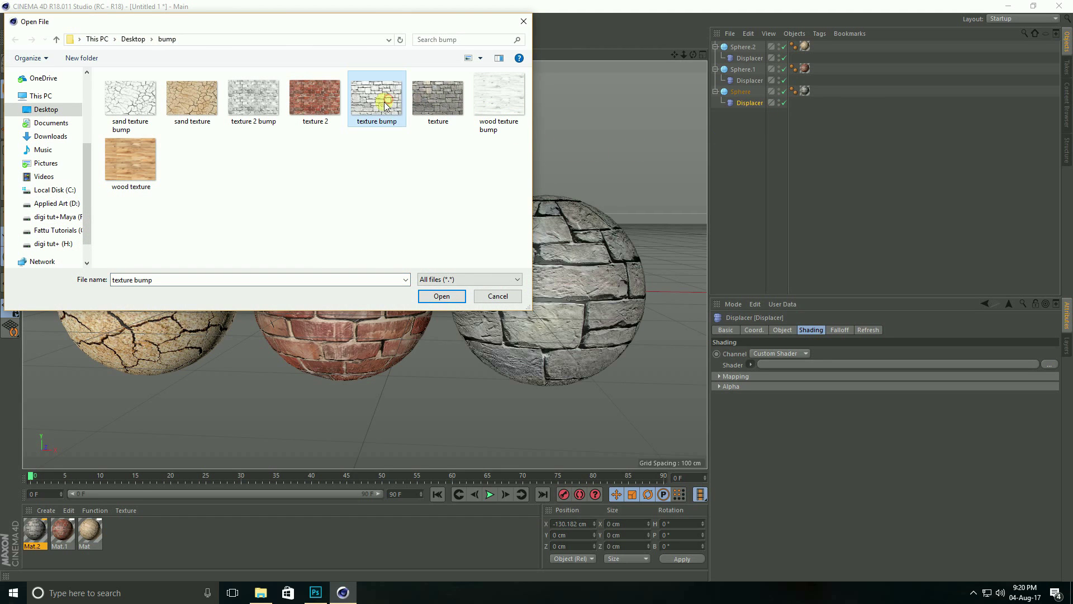
{"action": "left_click", "coordinate": [441, 296]}
{"action": "left_click", "coordinate": [588, 339]}
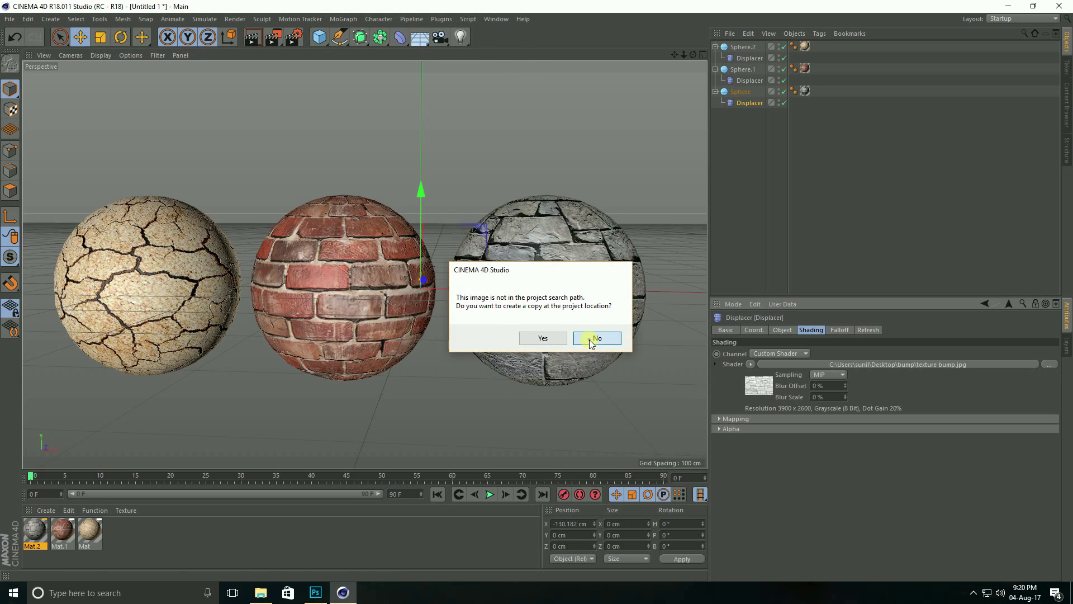
- Set the stone sphere's Displacer height to 1 cm and zoom out over the spheres
{"action": "left_click", "coordinate": [789, 330]}
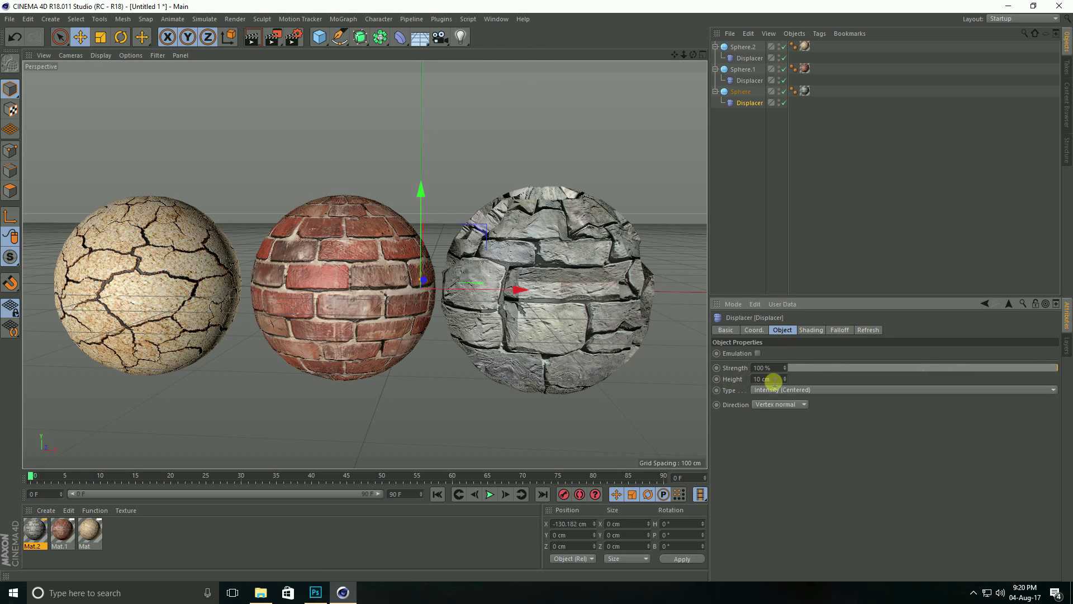
{"action": "left_click", "coordinate": [770, 380]}
{"action": "type", "text": "1"}
{"action": "key", "text": "Return"}
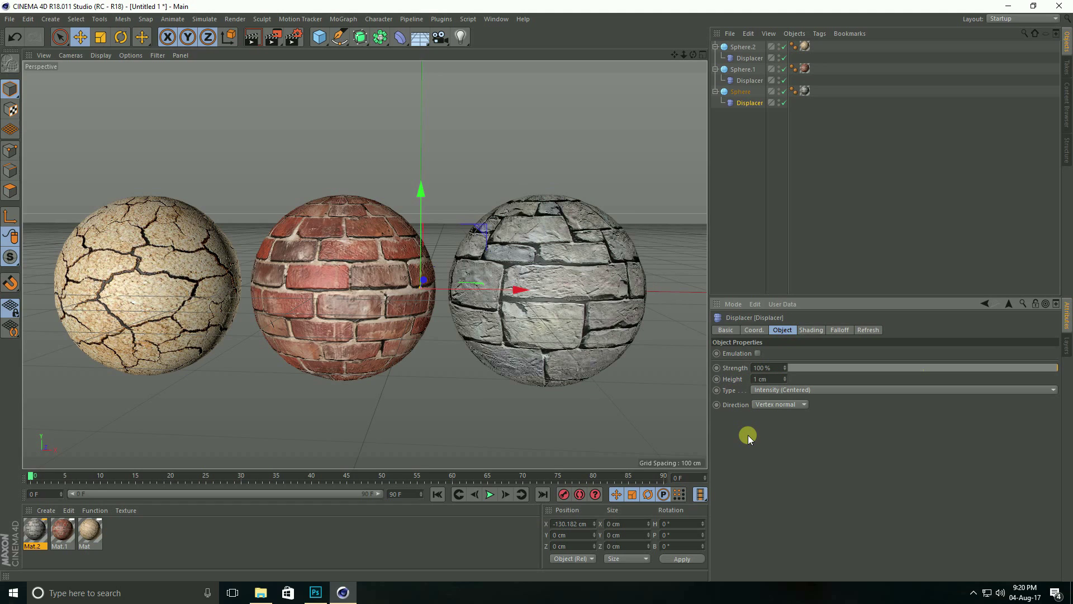
{"action": "right_click_drag", "start_coordinate": [439, 341], "coordinate": [367, 325], "text": "alt"}
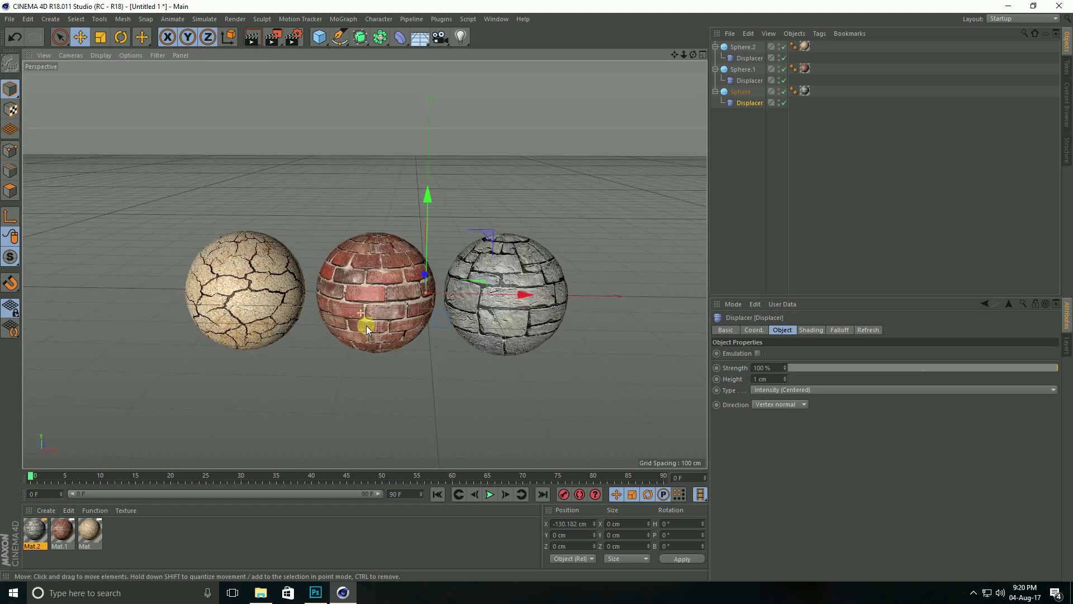
{"action": "left_click_drag", "start_coordinate": [366, 325], "coordinate": [390, 330], "text": "alt"}
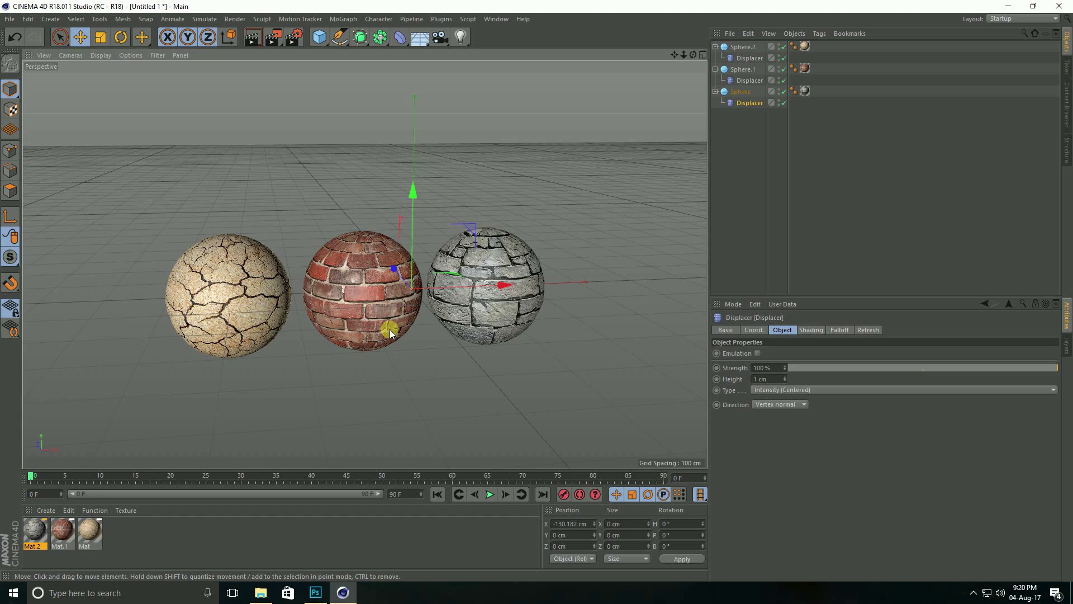
- Collapse the sphere hierarchies and lift all three spheres about 100 cm upward
{"action": "left_click", "coordinate": [715, 91]}
{"action": "left_click", "coordinate": [715, 69]}
{"action": "left_click", "coordinate": [715, 47]}
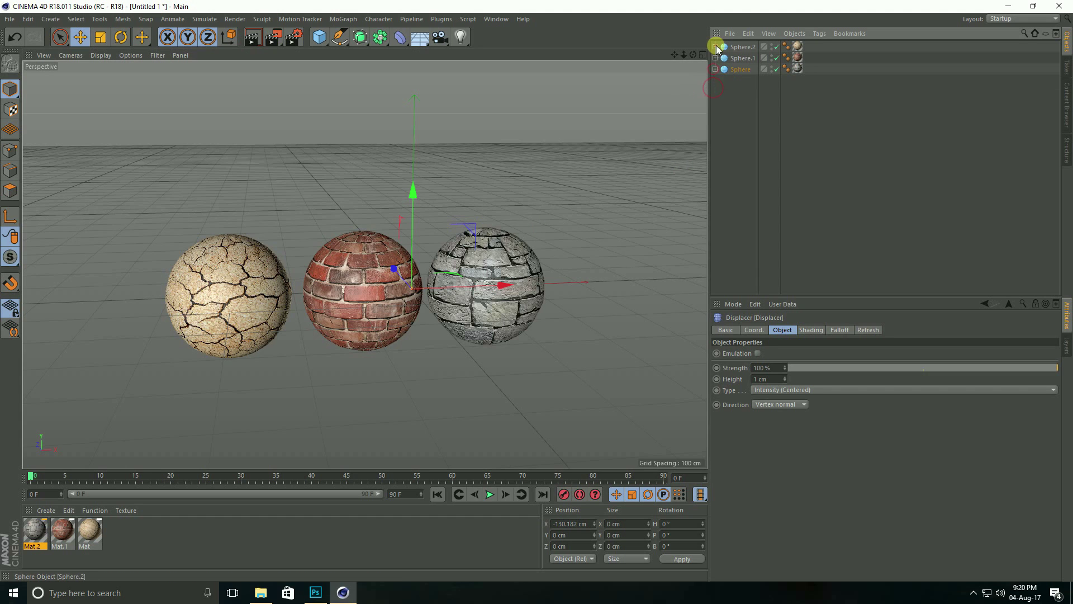
{"action": "left_click", "coordinate": [739, 69]}
{"action": "left_click", "coordinate": [744, 47], "text": "shift"}
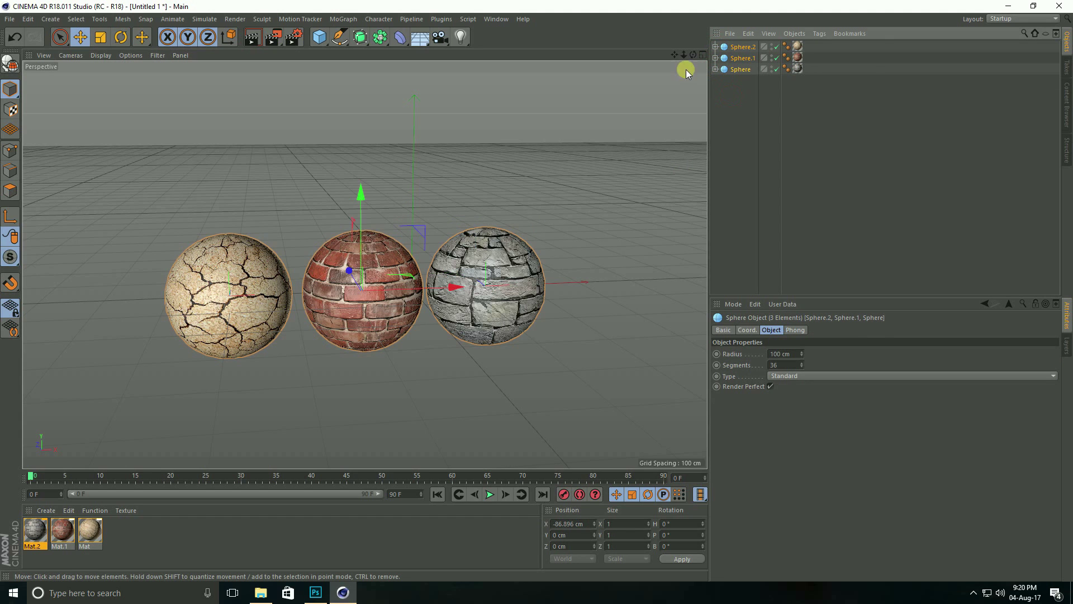
{"action": "middle_click", "coordinate": [432, 236]}
{"action": "middle_click", "coordinate": [431, 309]}
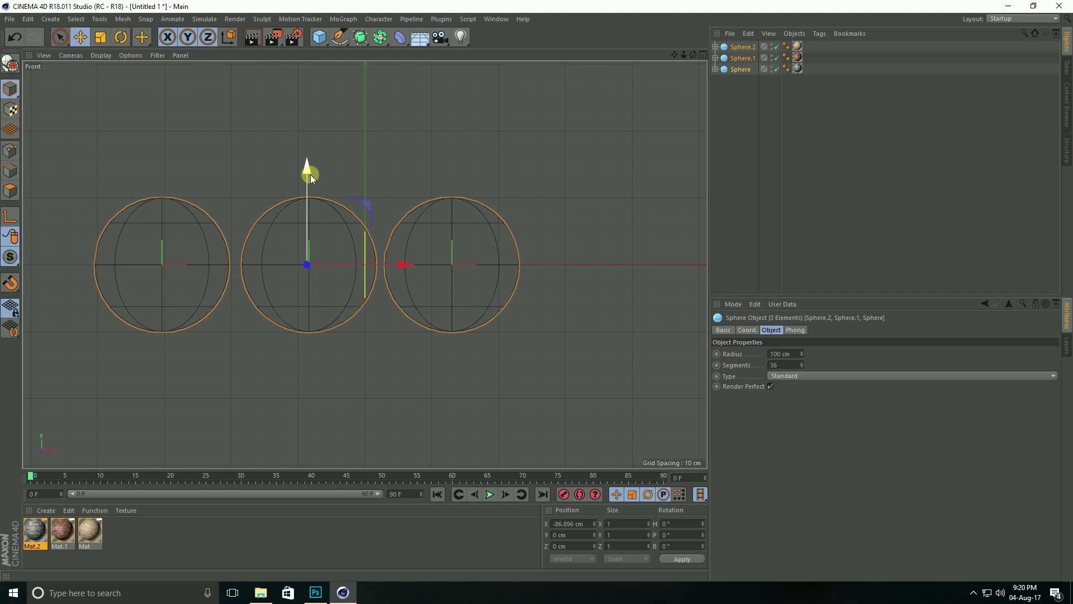
{"action": "left_click_drag", "start_coordinate": [311, 174], "coordinate": [308, 102]}
{"action": "middle_click", "coordinate": [310, 106]}
{"action": "middle_click", "coordinate": [259, 169]}
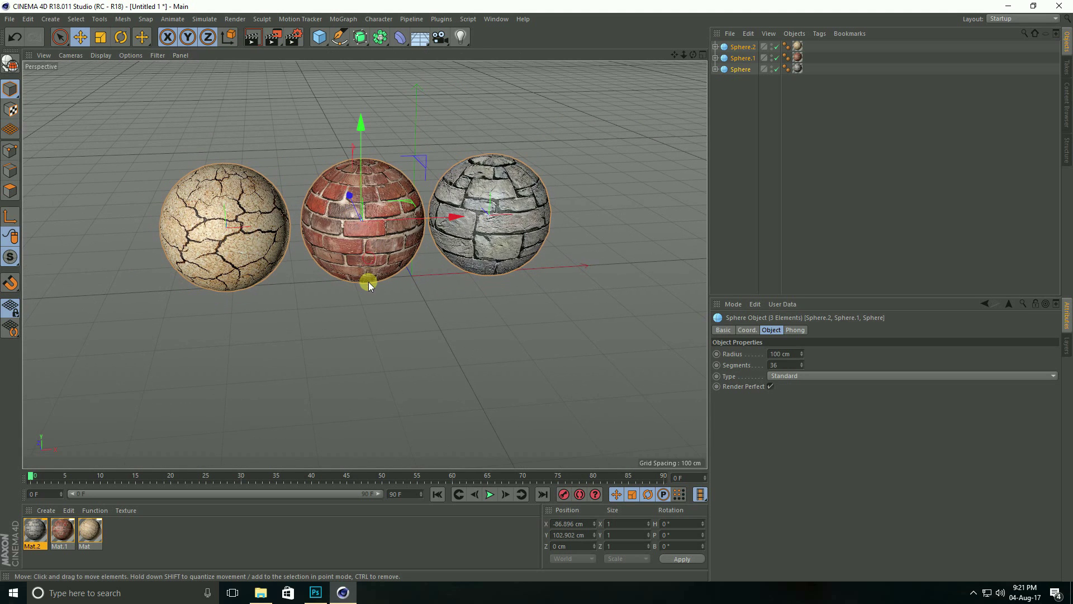
- Add a floor plane with 1 width/height segment and scale it to about 1870 cm
{"action": "left_click", "coordinate": [319, 37]}
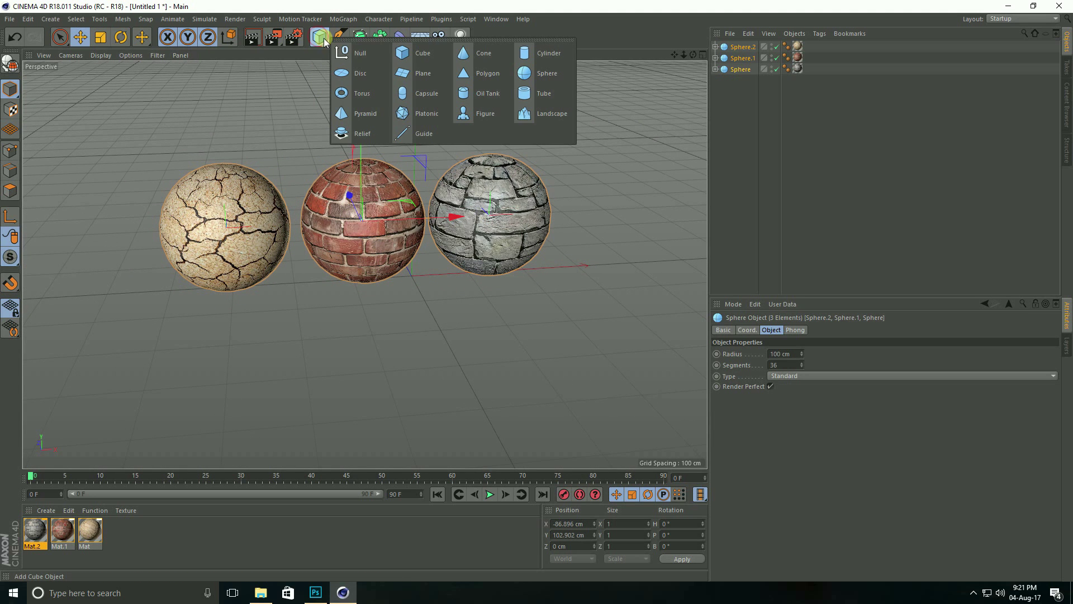
{"action": "left_click", "coordinate": [403, 78]}
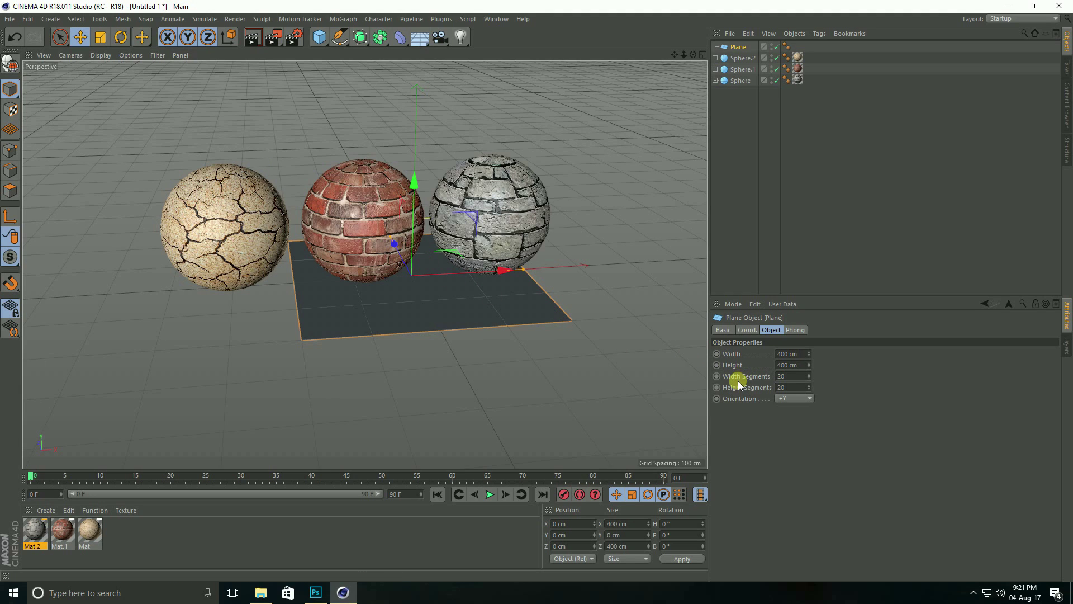
{"action": "left_click", "coordinate": [788, 376]}
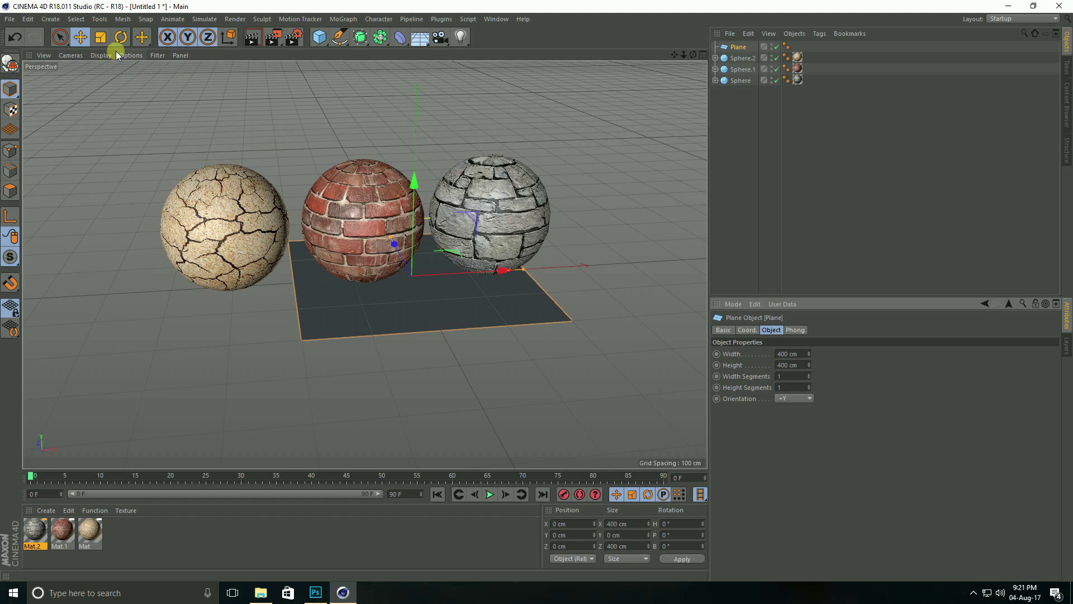
{"action": "left_click", "coordinate": [101, 36]}
{"action": "left_click_drag", "start_coordinate": [464, 234], "coordinate": [640, 165]}
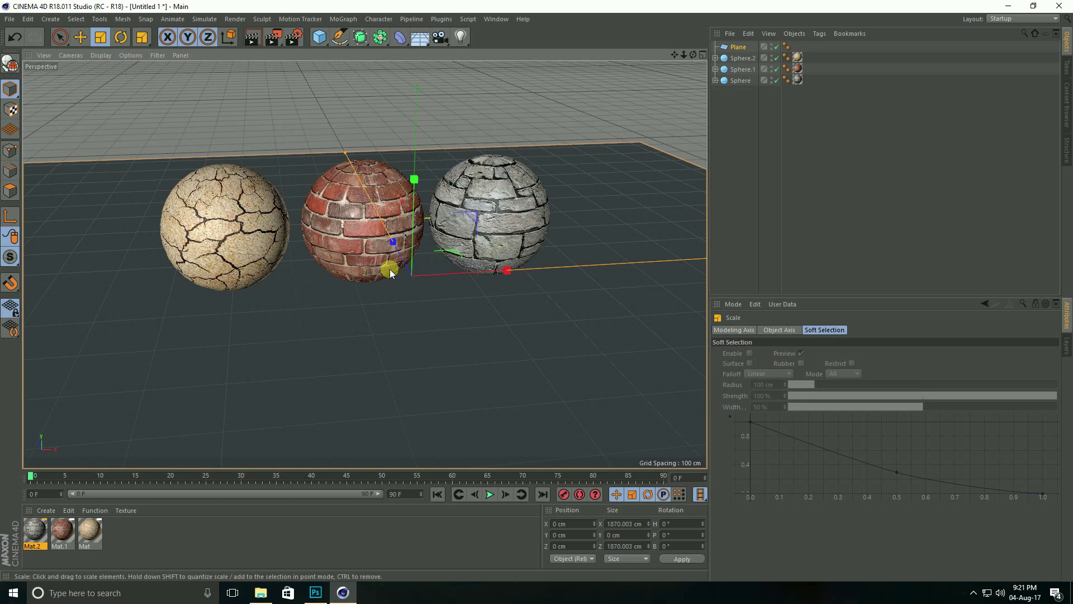
- Create a new material Mat.3 with wood texture as its colour image
{"action": "left_click", "coordinate": [45, 510]}
{"action": "left_click", "coordinate": [56, 415]}
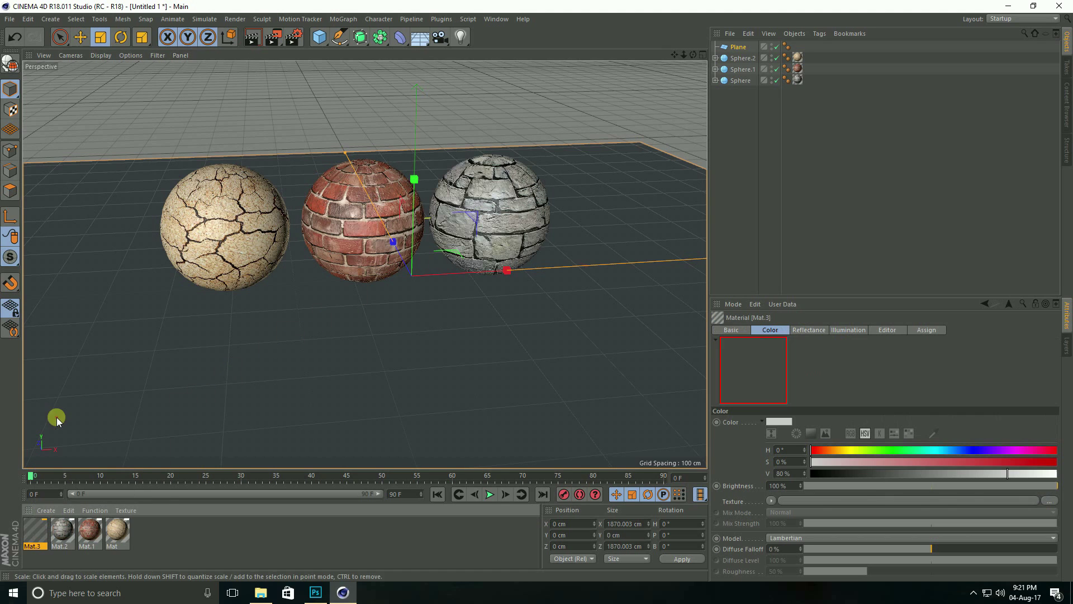
{"action": "double_click", "coordinate": [38, 531]}
{"action": "left_click", "coordinate": [187, 193]}
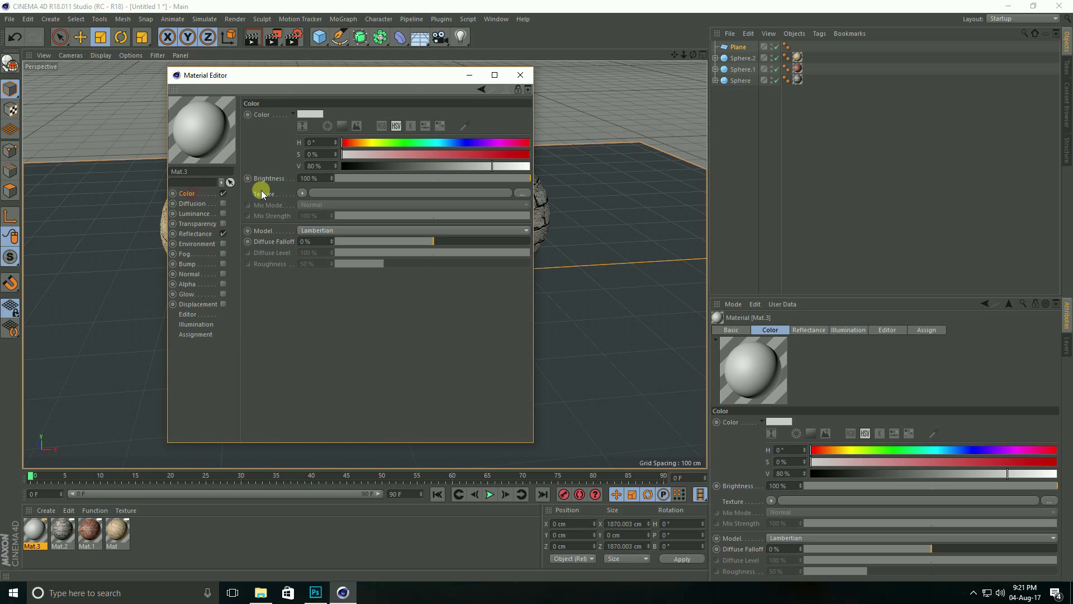
{"action": "left_click", "coordinate": [522, 193]}
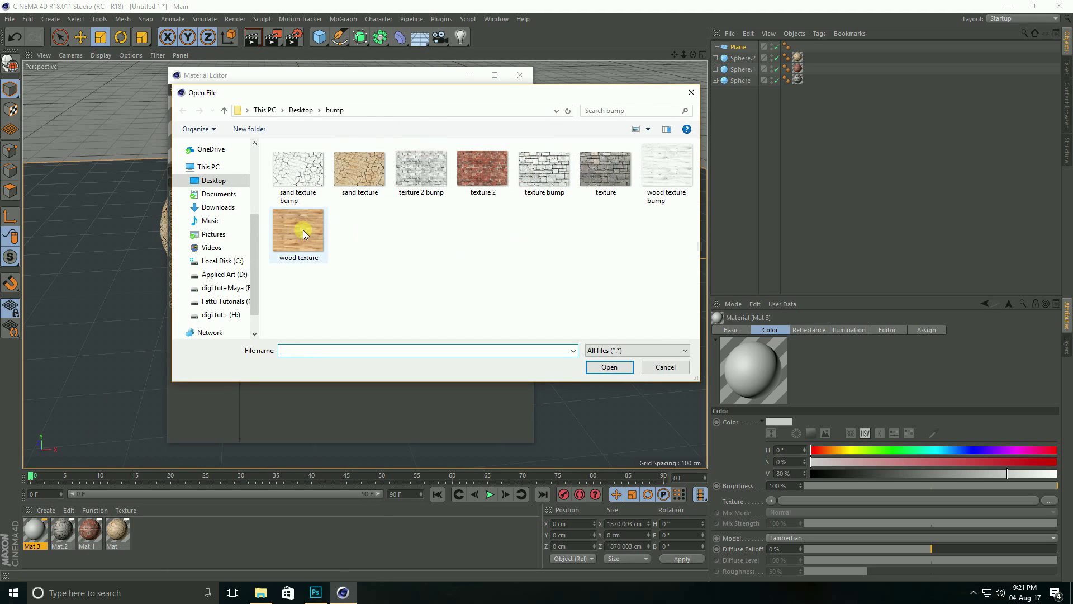
{"action": "left_click", "coordinate": [609, 368]}
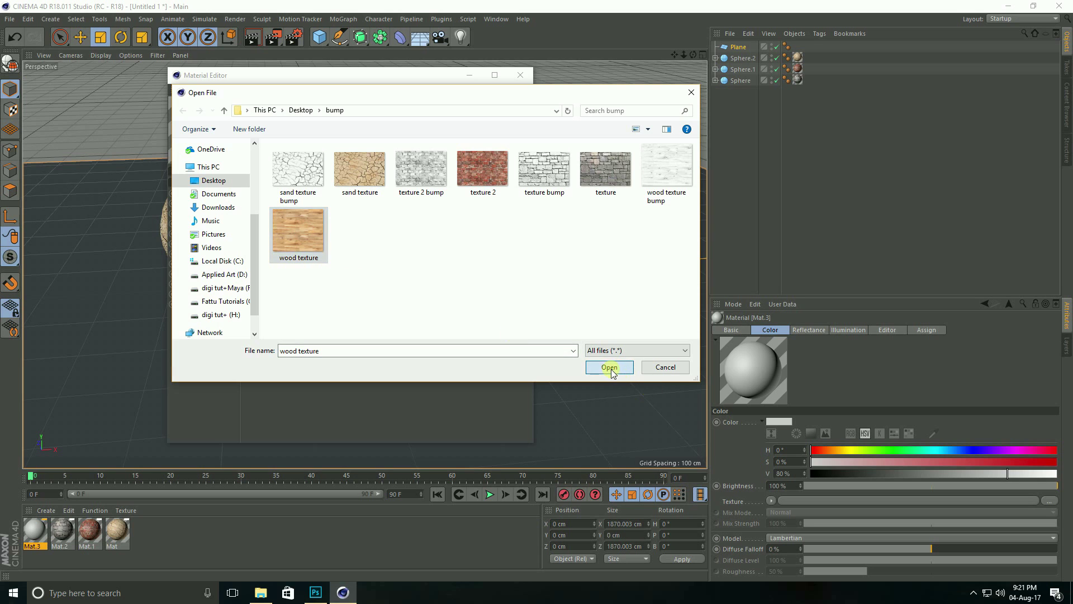
{"action": "left_click", "coordinate": [598, 340]}
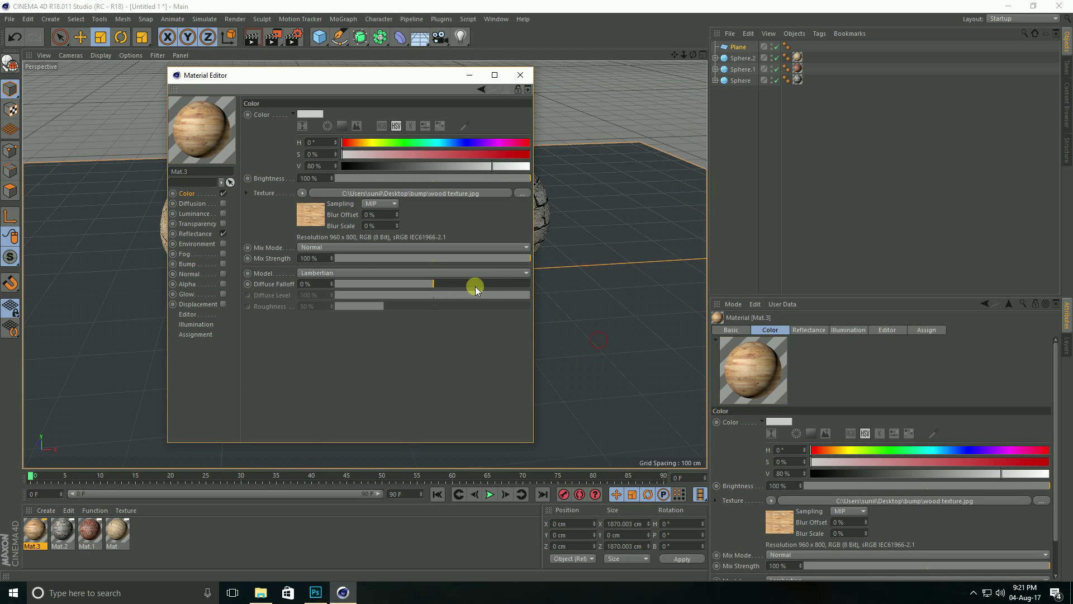
- Enable bump on Mat.3 with wood texture bump at 30% strength
{"action": "left_click", "coordinate": [224, 263]}
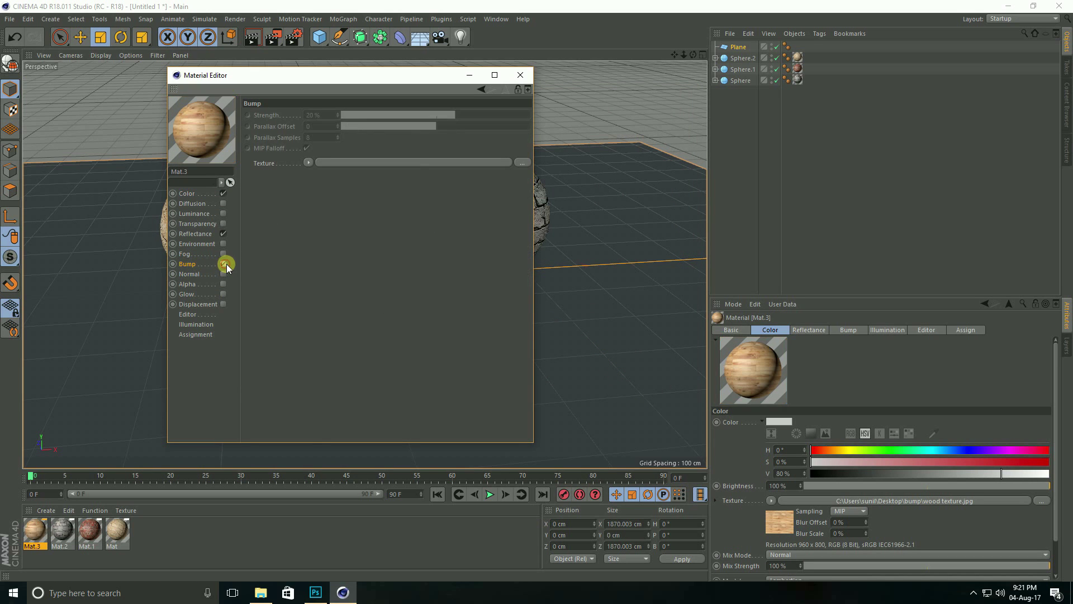
{"action": "left_click", "coordinate": [522, 162]}
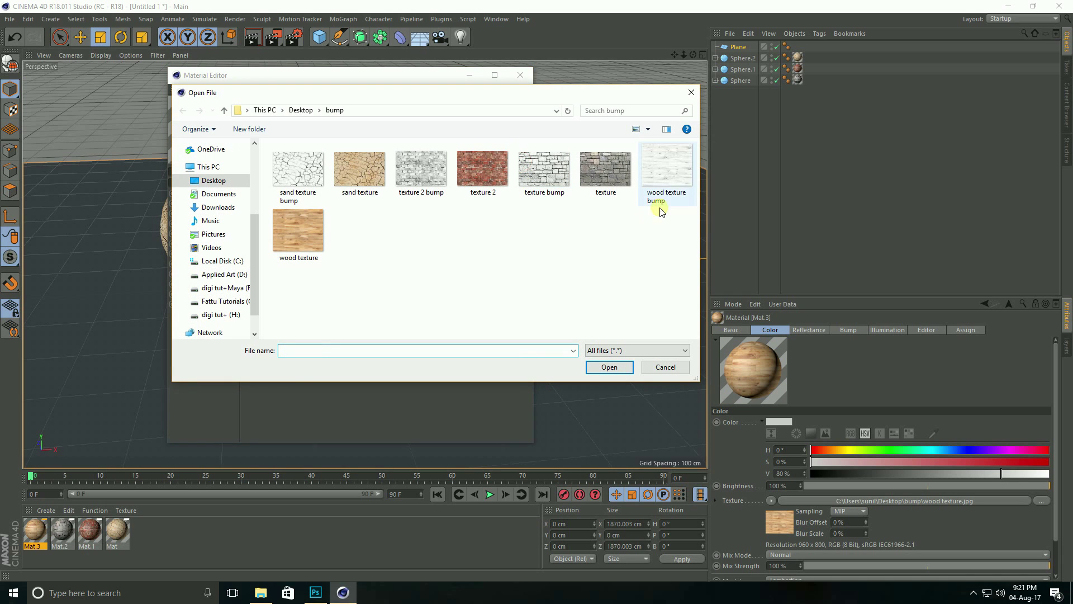
{"action": "left_click", "coordinate": [680, 174]}
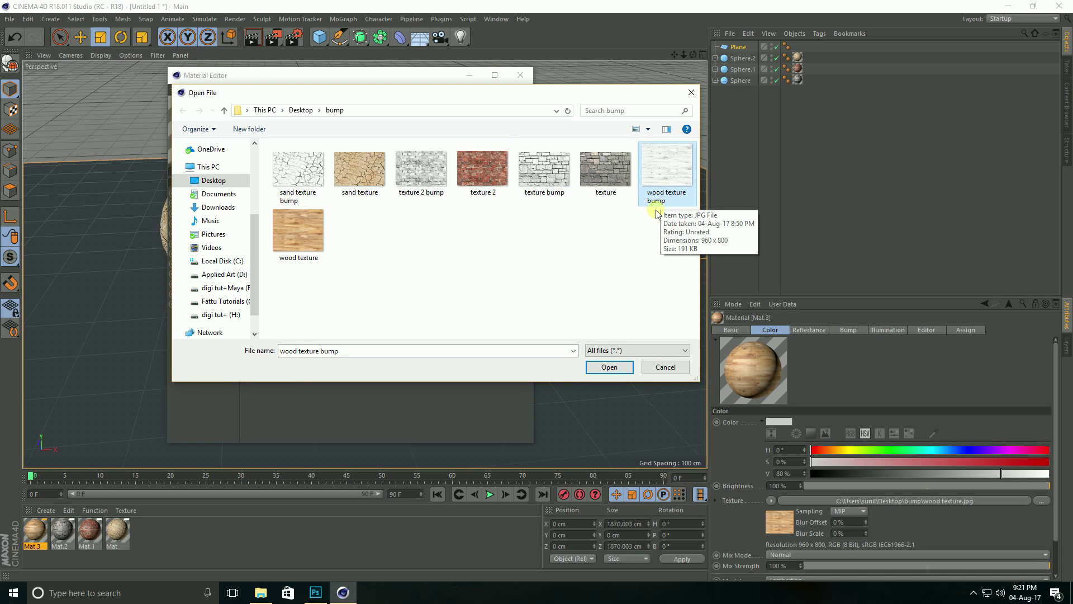
{"action": "left_click", "coordinate": [599, 366]}
{"action": "left_click", "coordinate": [590, 337]}
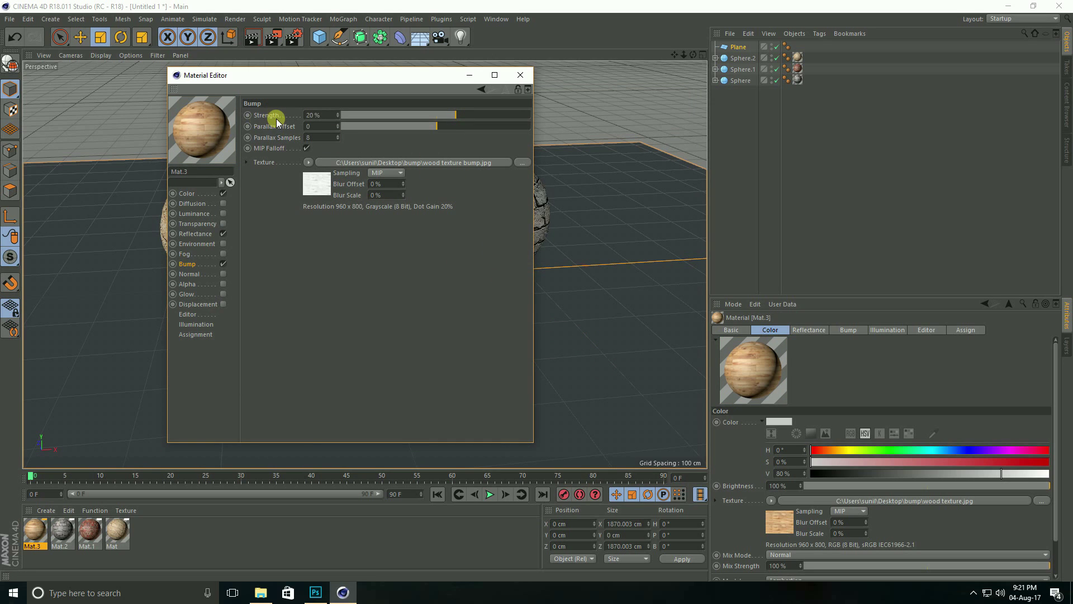
{"action": "double_click", "coordinate": [321, 115]}
{"action": "type", "text": "30"}
{"action": "key", "text": "Return"}
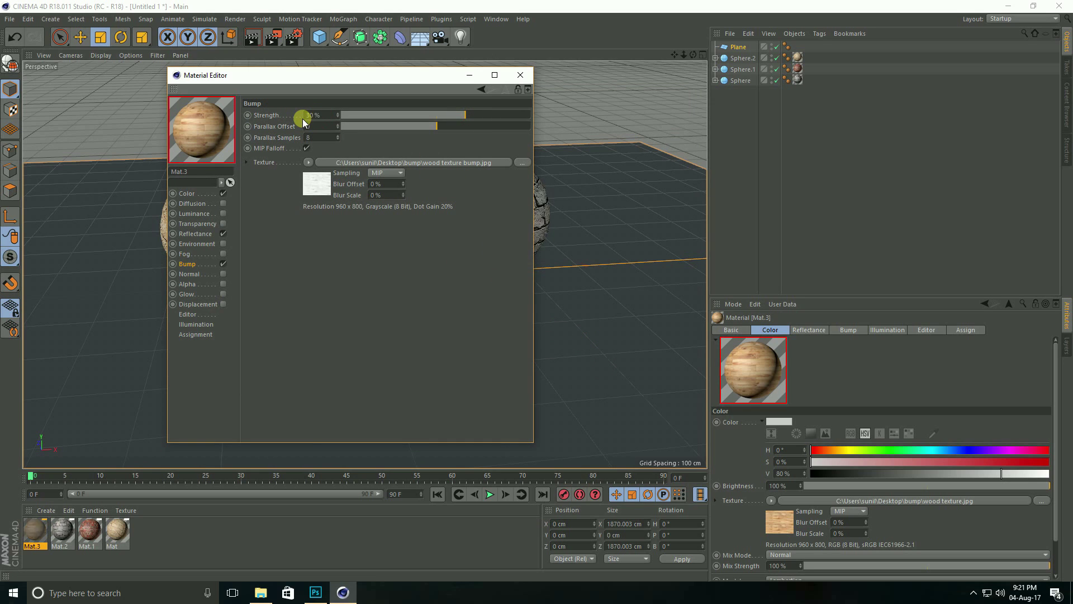
{"action": "left_click", "coordinate": [525, 76]}
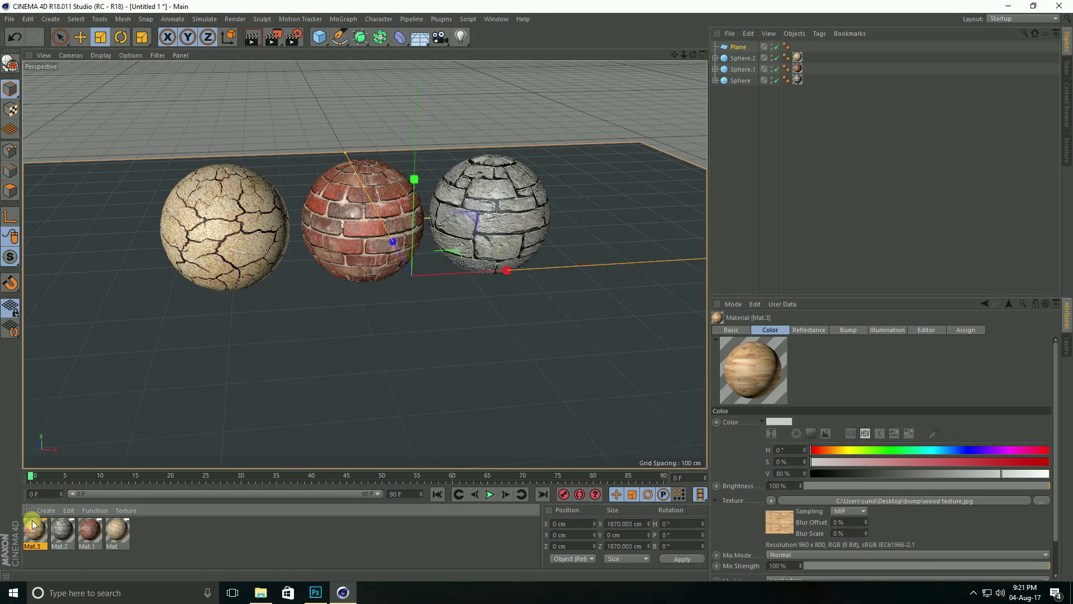
- Apply the wood material to the floor plane with texture length set to 80%
{"action": "left_click_drag", "start_coordinate": [34, 526], "coordinate": [201, 347]}
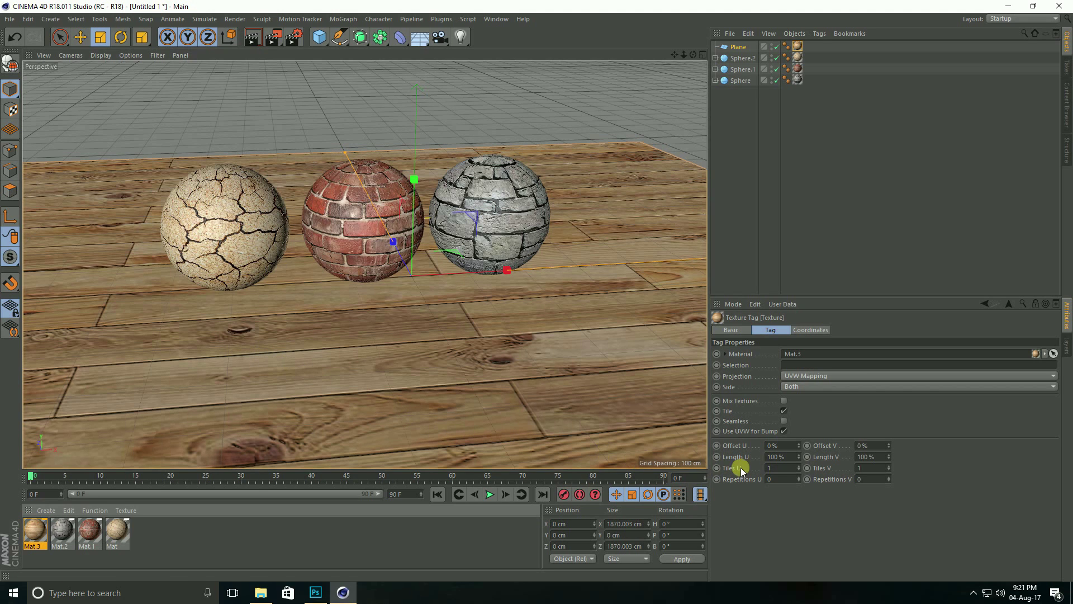
{"action": "left_click", "coordinate": [789, 456]}
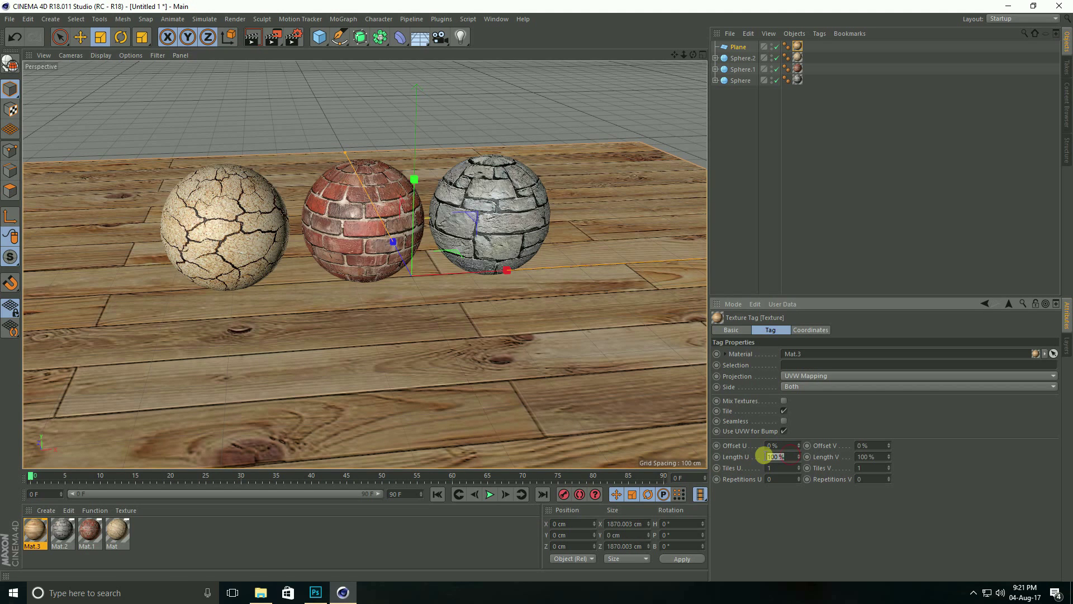
{"action": "type", "text": "80"}
{"action": "key", "text": "Return"}
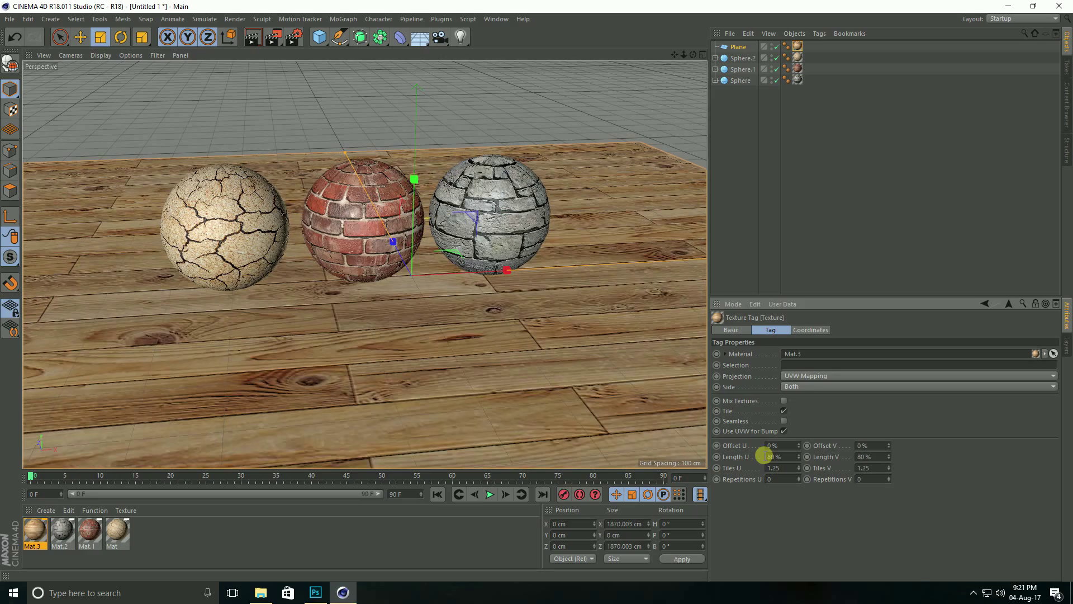
{"action": "mouse_move", "coordinate": [401, 283]}
{"action": "left_mouse_down", "text": "alt"}
{"action": "mouse_move", "coordinate": [430, 281]}
{"action": "mouse_move", "coordinate": [390, 249]}
{"action": "mouse_move", "coordinate": [384, 296]}
{"action": "mouse_move", "coordinate": [395, 303]}
{"action": "left_mouse_up", "text": "alt"}
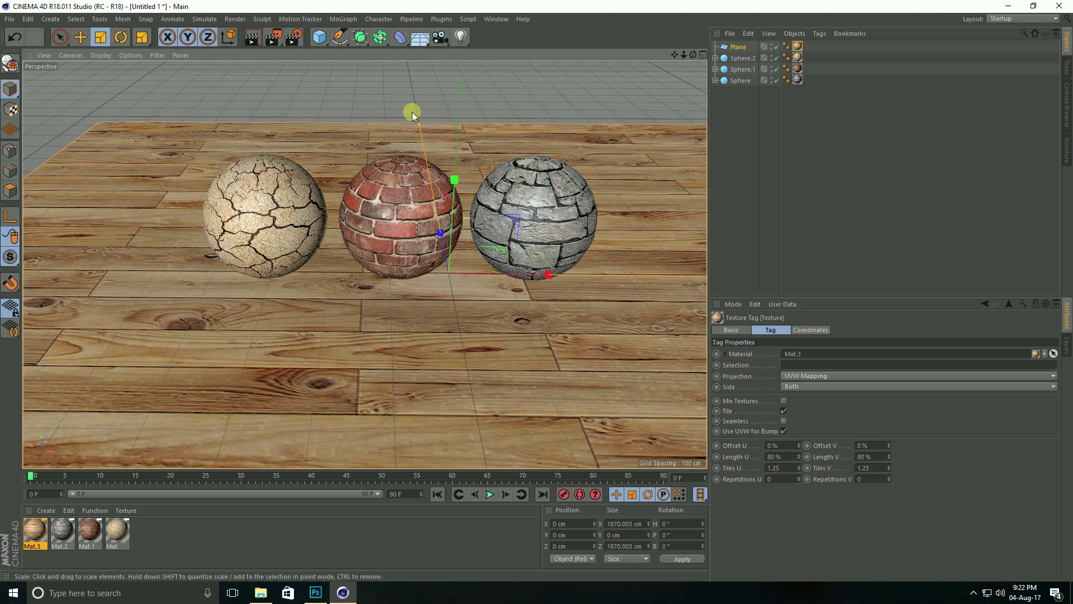
- Add a Physical Sky to the scene and move the view closer to the spheres
{"action": "left_click", "coordinate": [418, 38]}
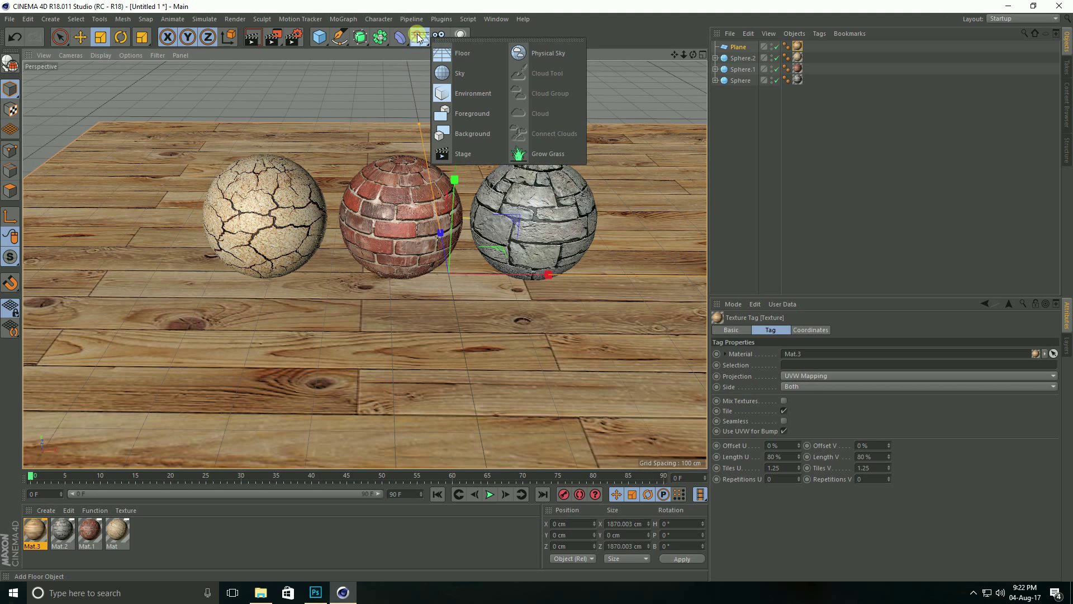
{"action": "left_click", "coordinate": [548, 53]}
{"action": "left_click_drag", "start_coordinate": [375, 260], "coordinate": [465, 215], "text": "alt"}
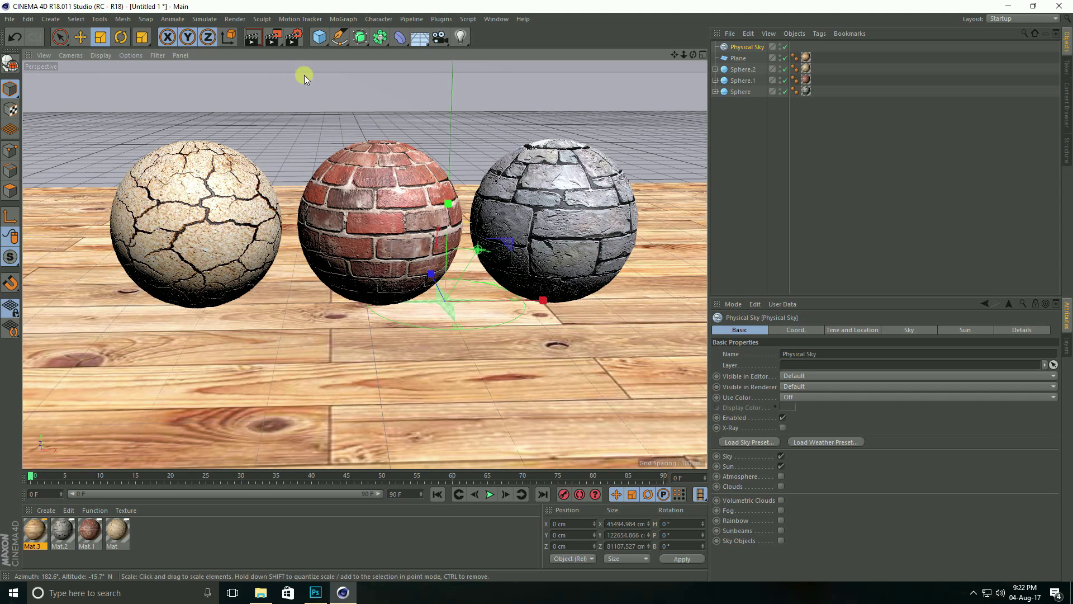
- Add Ambient Occlusion and Global Illumination effects in the render settings
{"action": "left_click", "coordinate": [291, 38]}
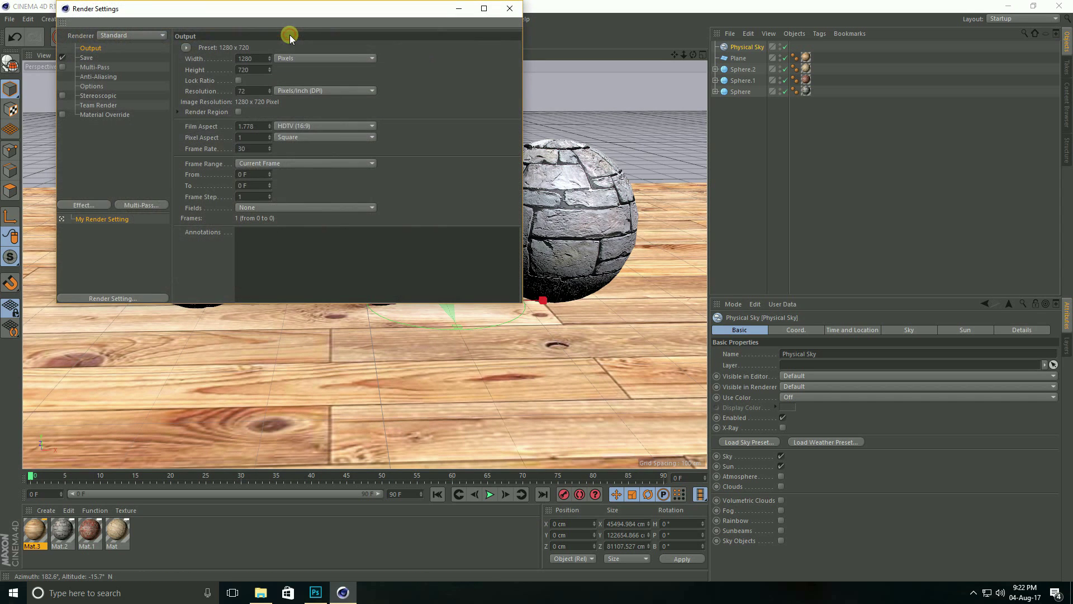
{"action": "left_click", "coordinate": [79, 204]}
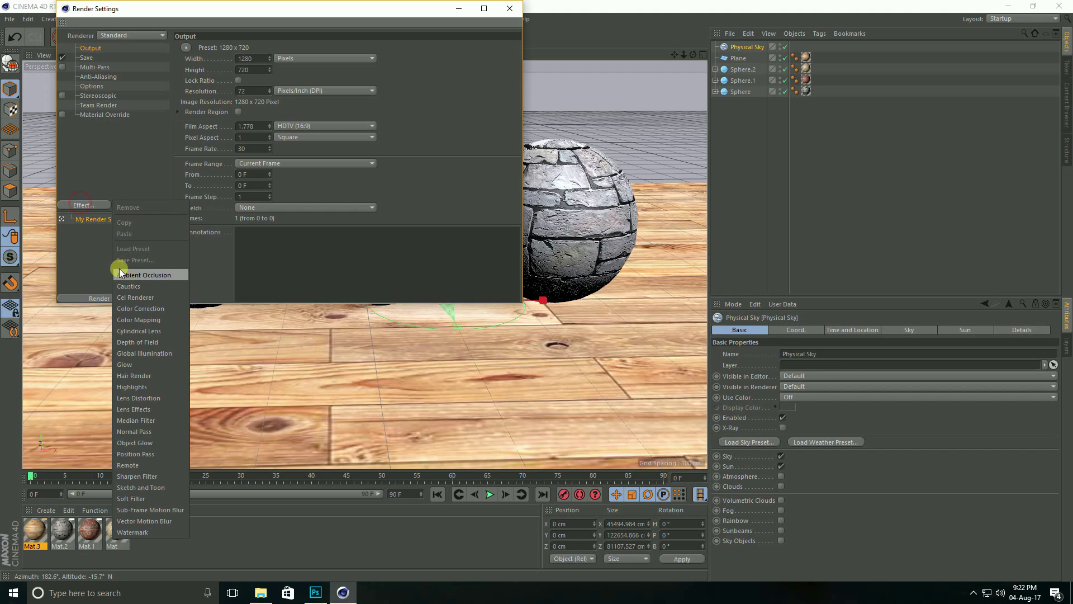
{"action": "left_click", "coordinate": [129, 274]}
{"action": "left_click", "coordinate": [83, 206]}
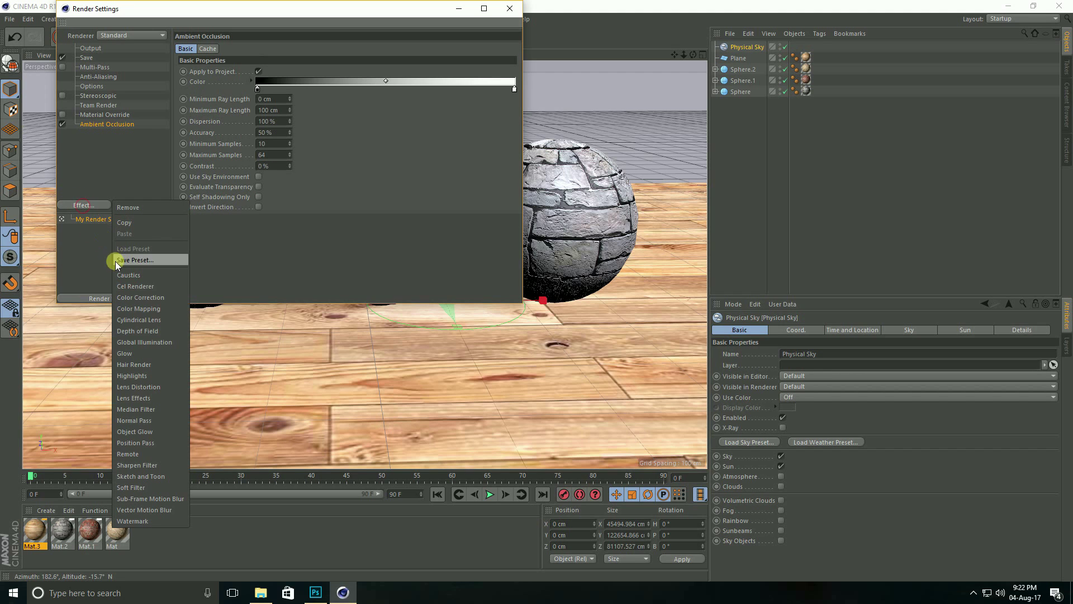
{"action": "left_click", "coordinate": [132, 341]}
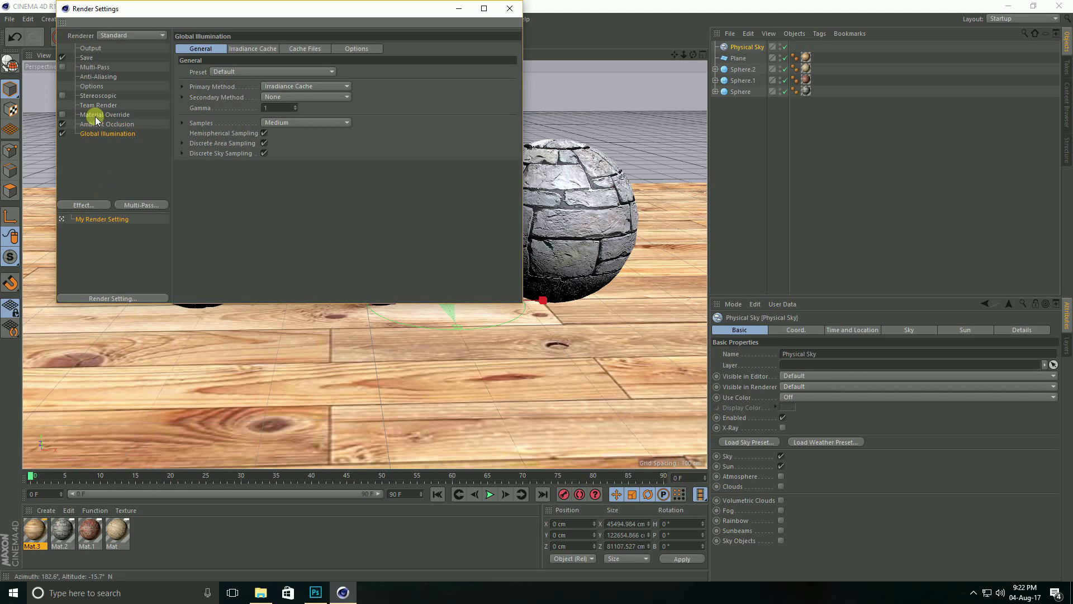
- Set render anti-aliasing to Best
{"action": "left_click", "coordinate": [96, 77]}
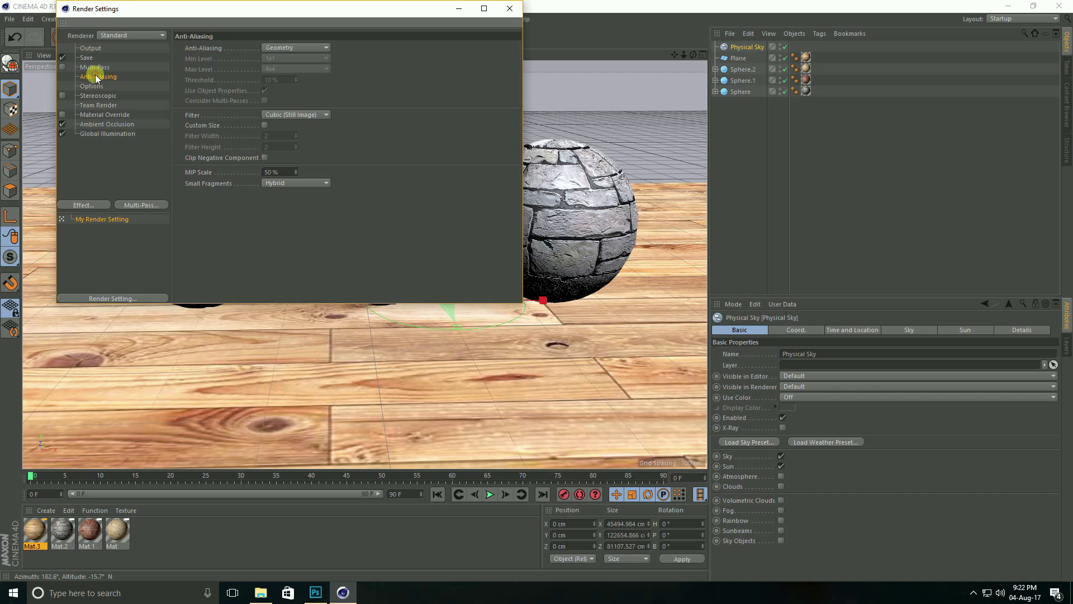
{"action": "left_click", "coordinate": [287, 45]}
{"action": "left_click", "coordinate": [292, 81]}
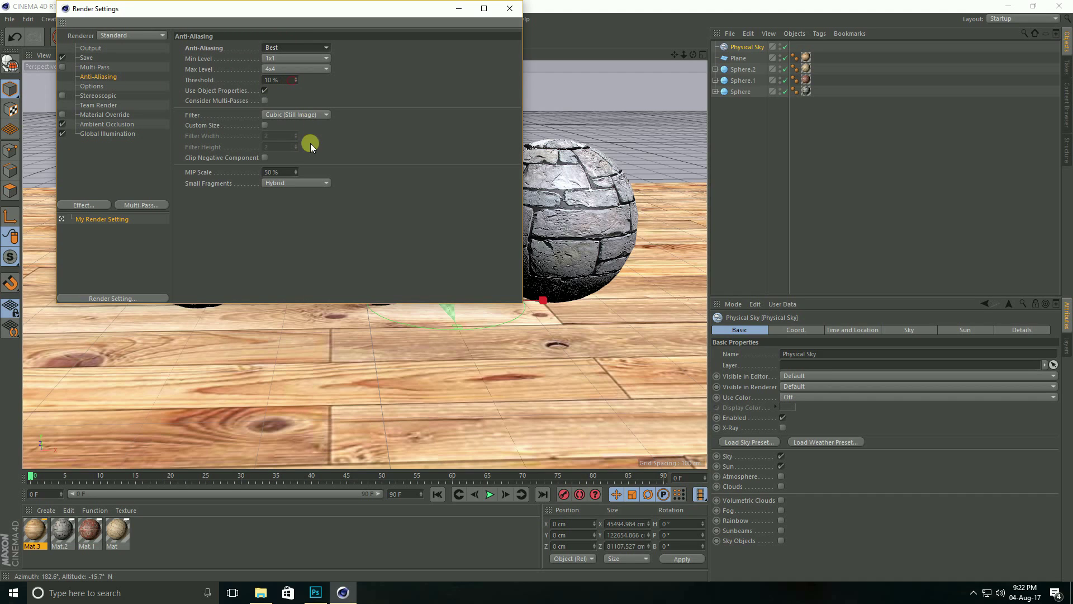